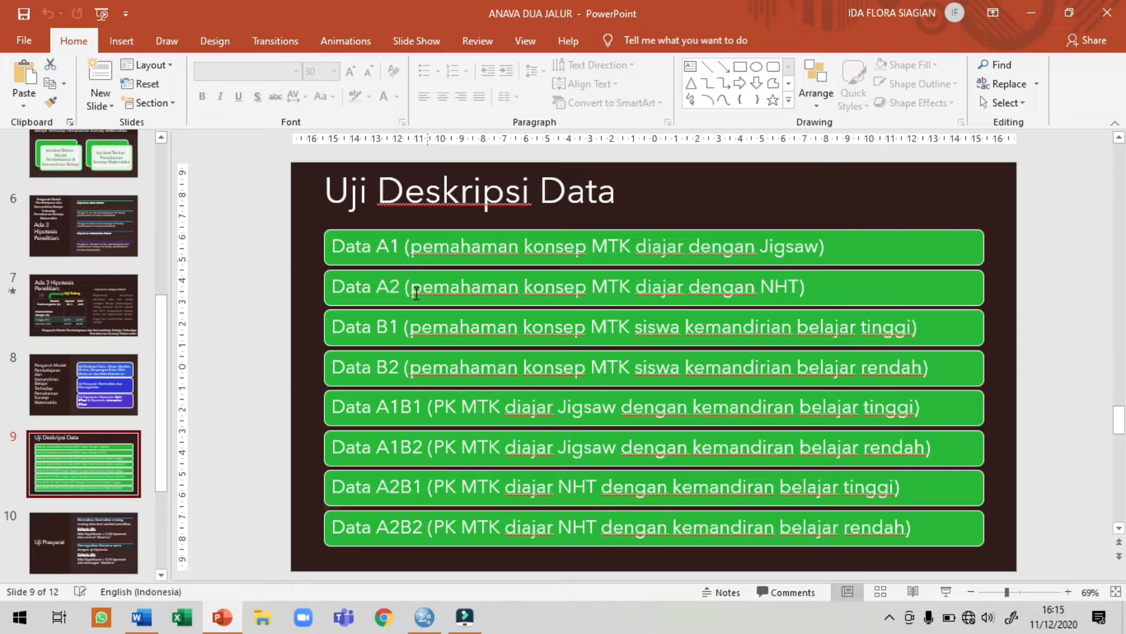
Review the slide on the required analysis tests and the slide listing the data groups for the descriptive test
left_click(111, 399)
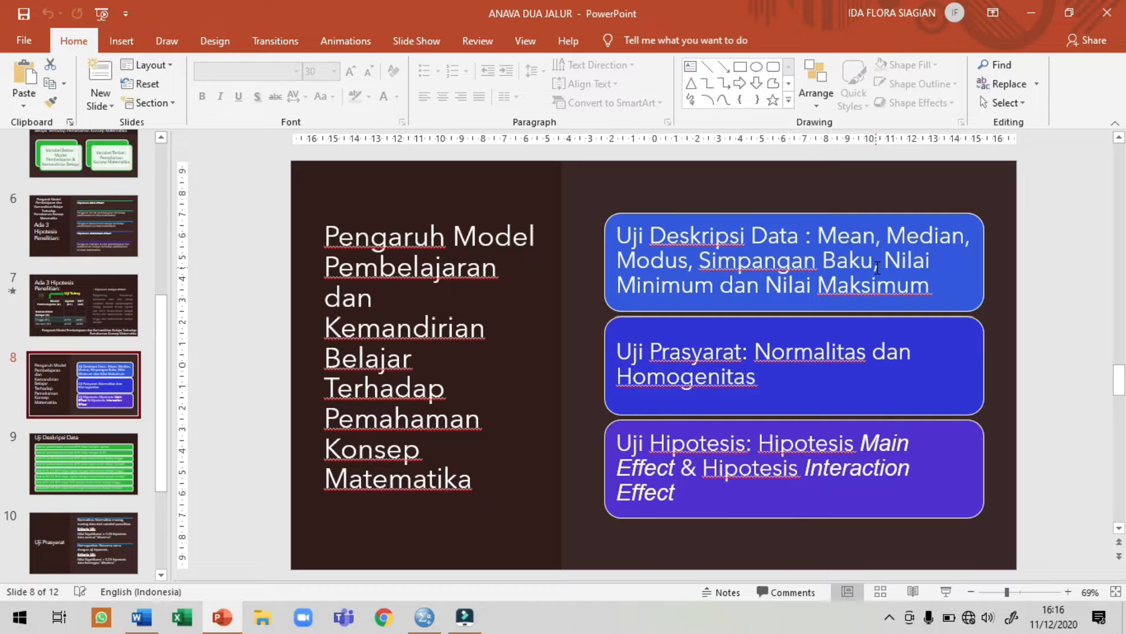
left_click(114, 478)
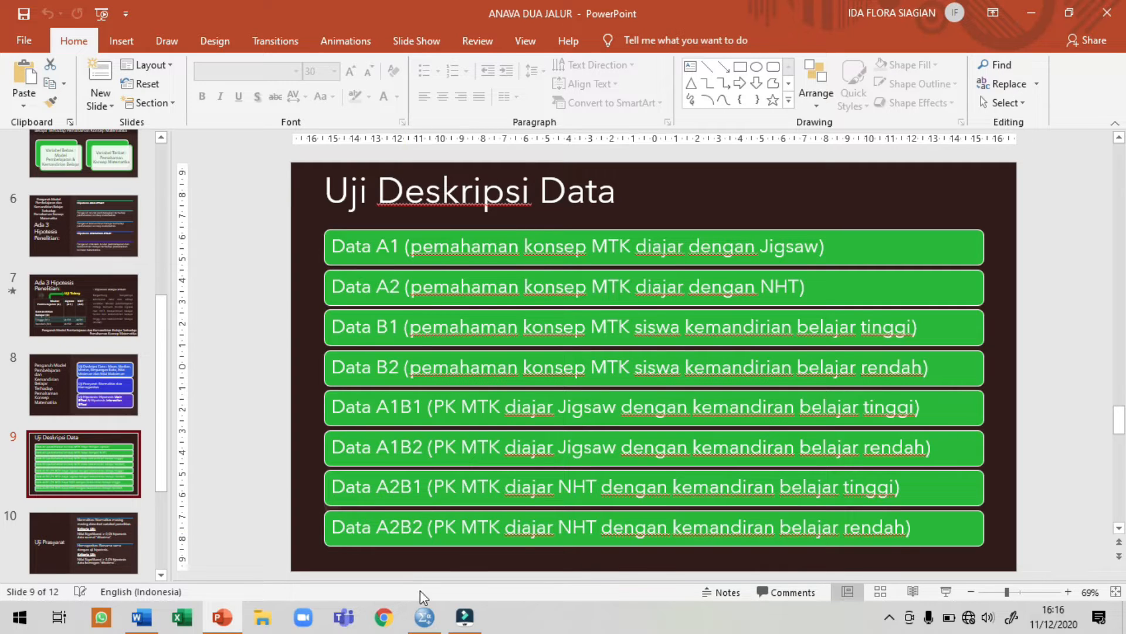
Switch to SPSS and set up a reset Frequencies analysis with A1 as its only variable
left_click(424, 618)
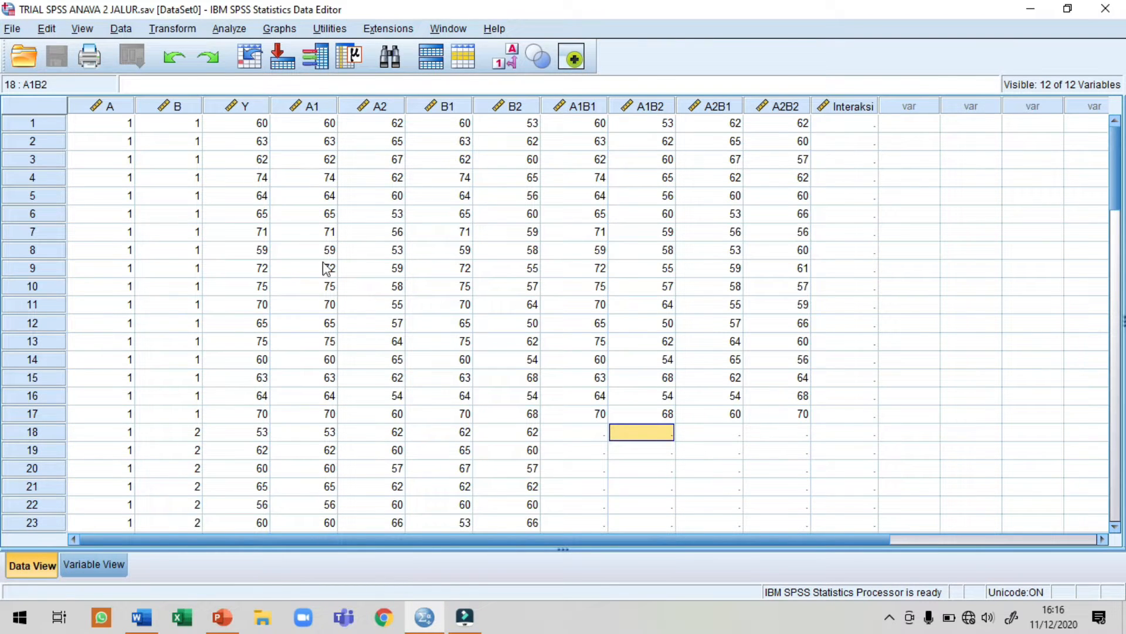
left_click(230, 29)
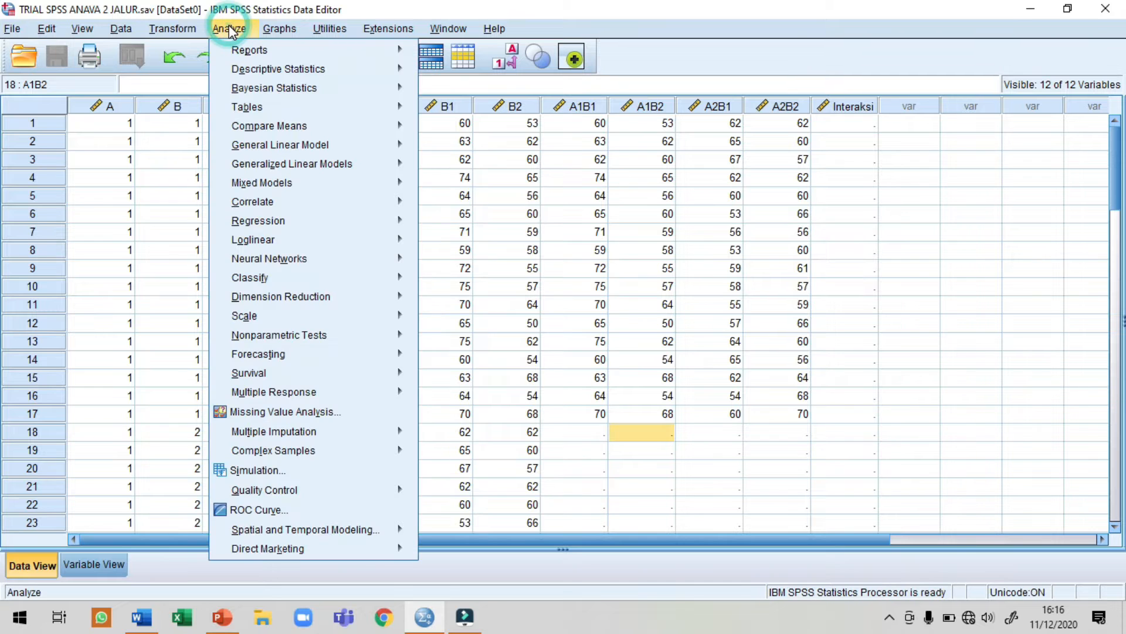
mouse_move(256, 73)
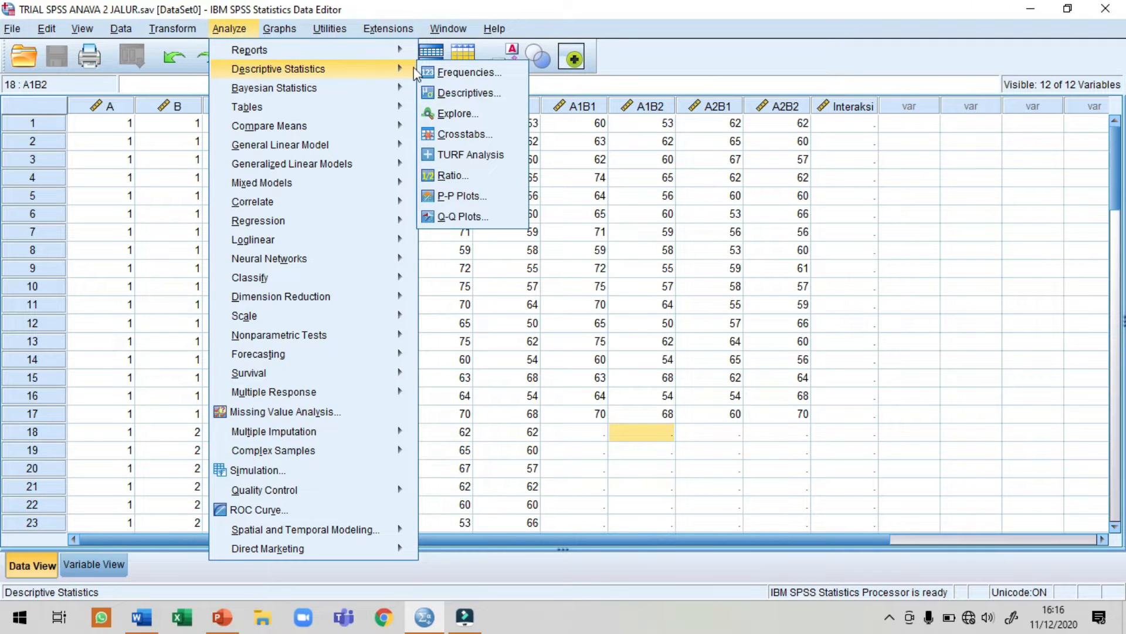
left_click(446, 72)
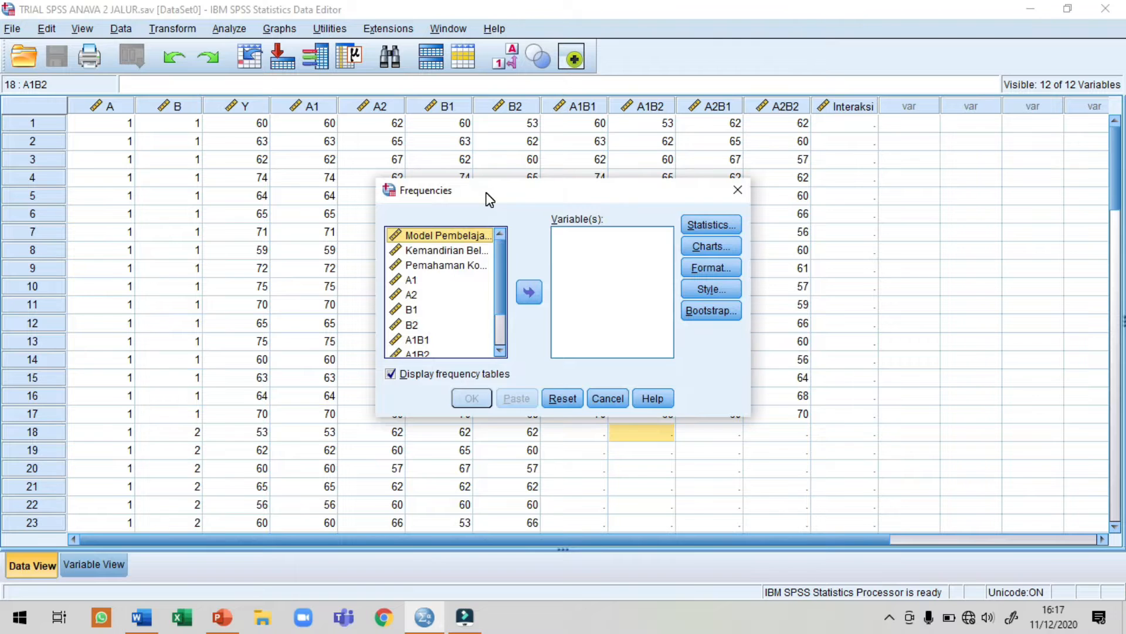
left_click(566, 399)
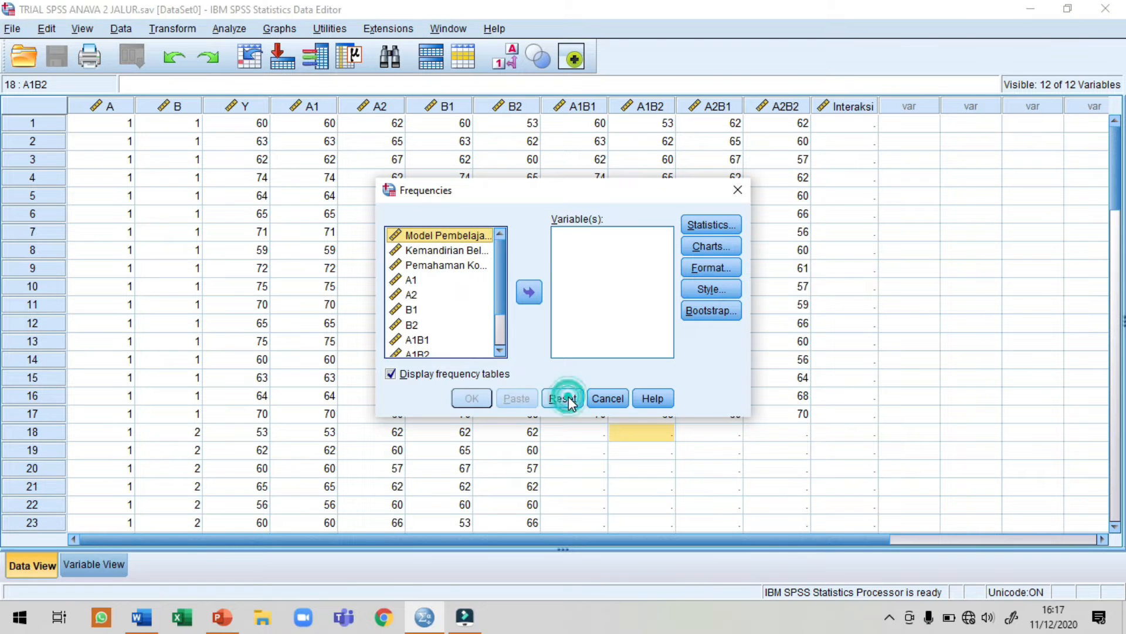
left_click(411, 281)
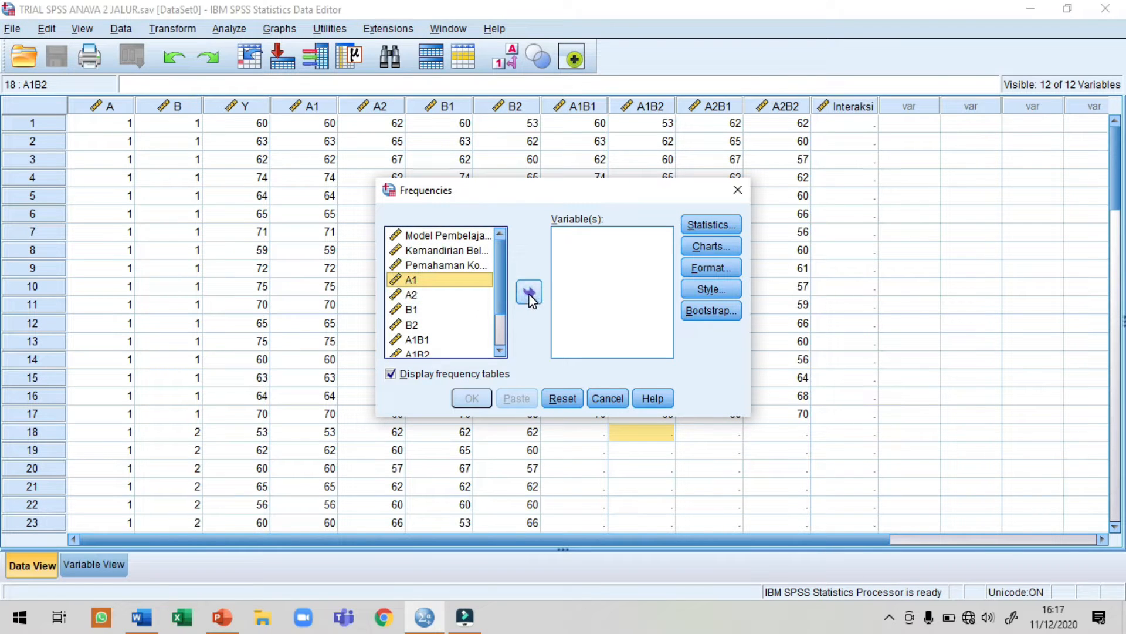
left_click(529, 293)
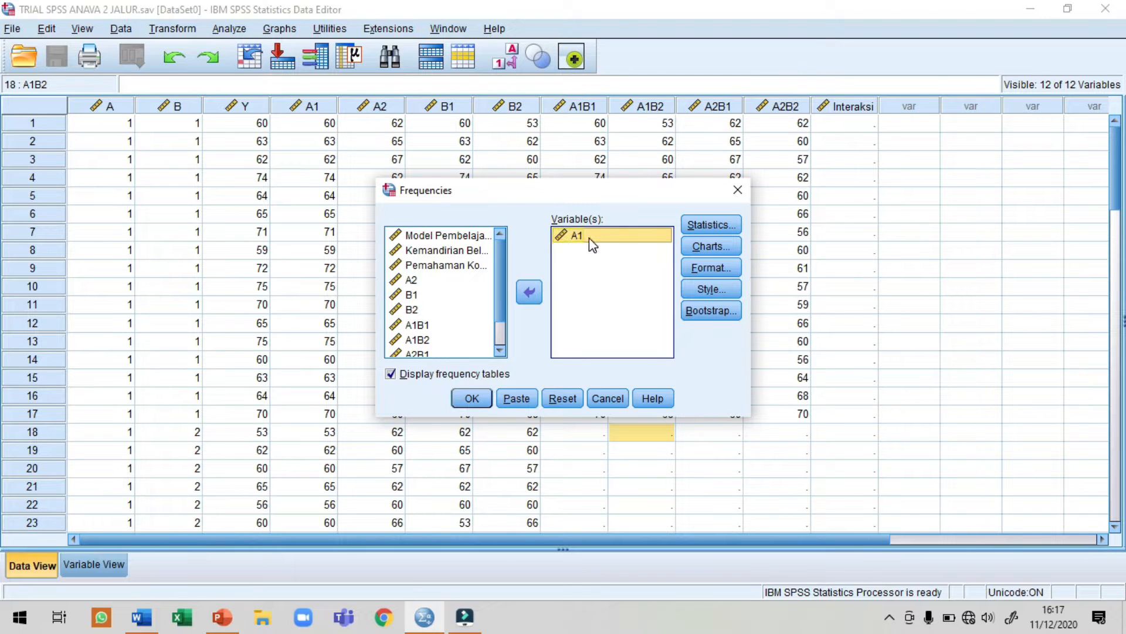
Include the mean, median, mode, standard deviation, minimum and maximum in the Frequencies statistics
left_click(717, 223)
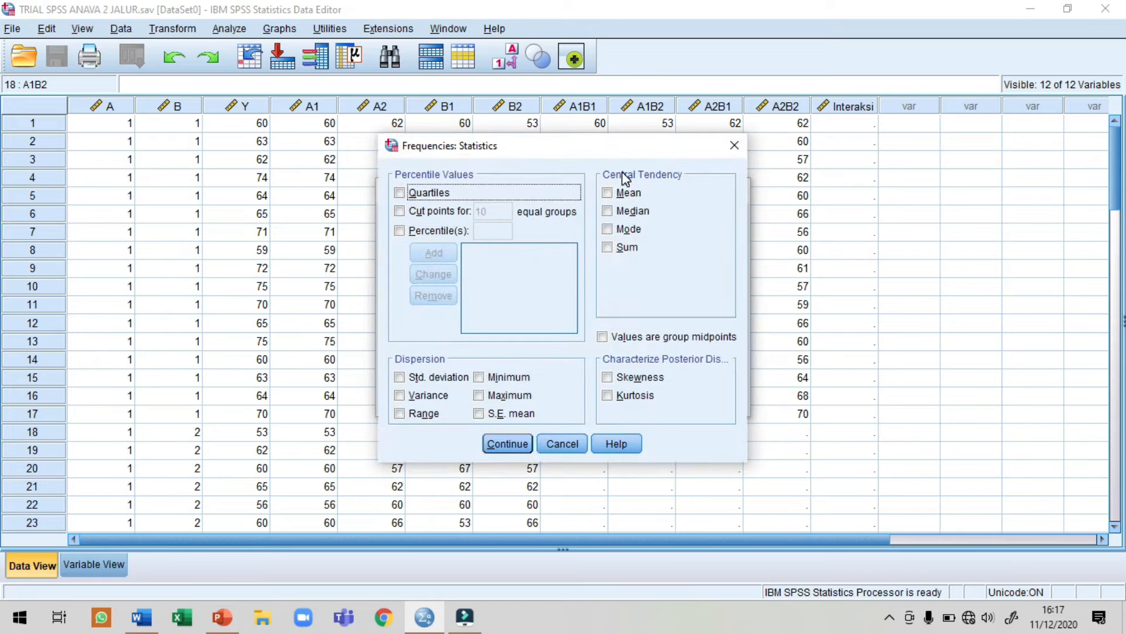
left_click(607, 192)
left_click(608, 210)
left_click(607, 230)
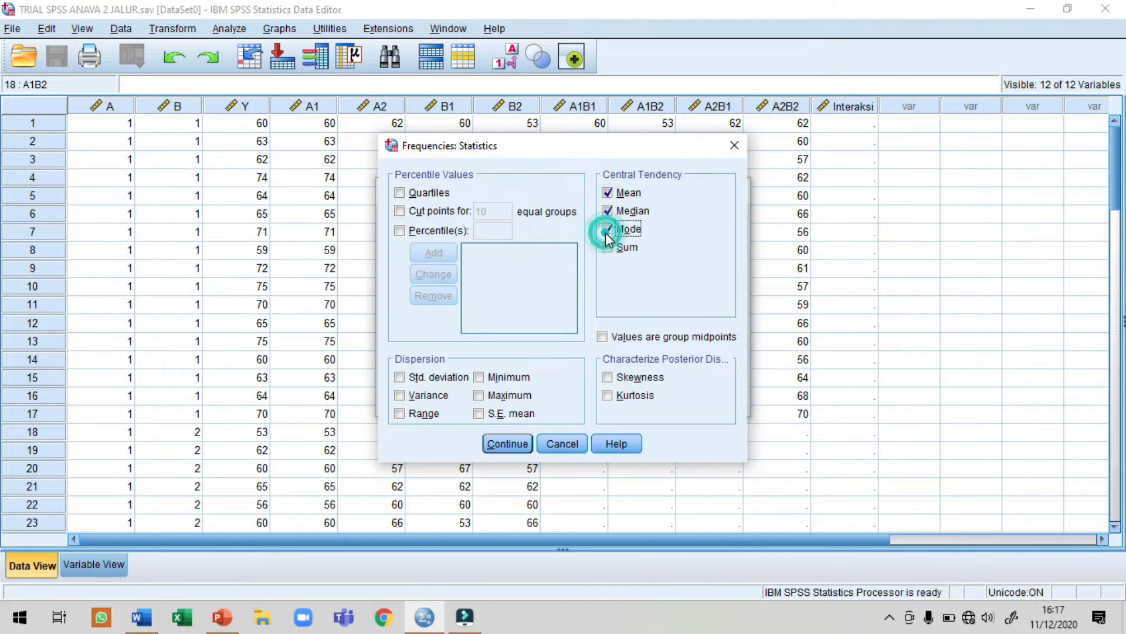
left_click(399, 377)
left_click(477, 379)
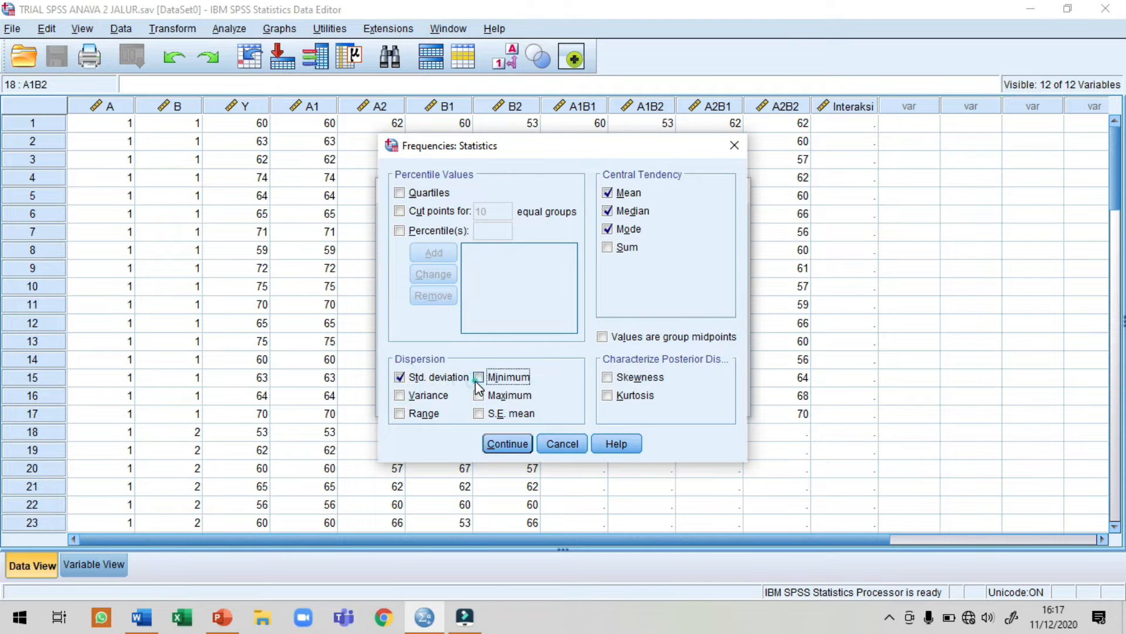
left_click(479, 395)
left_click(507, 444)
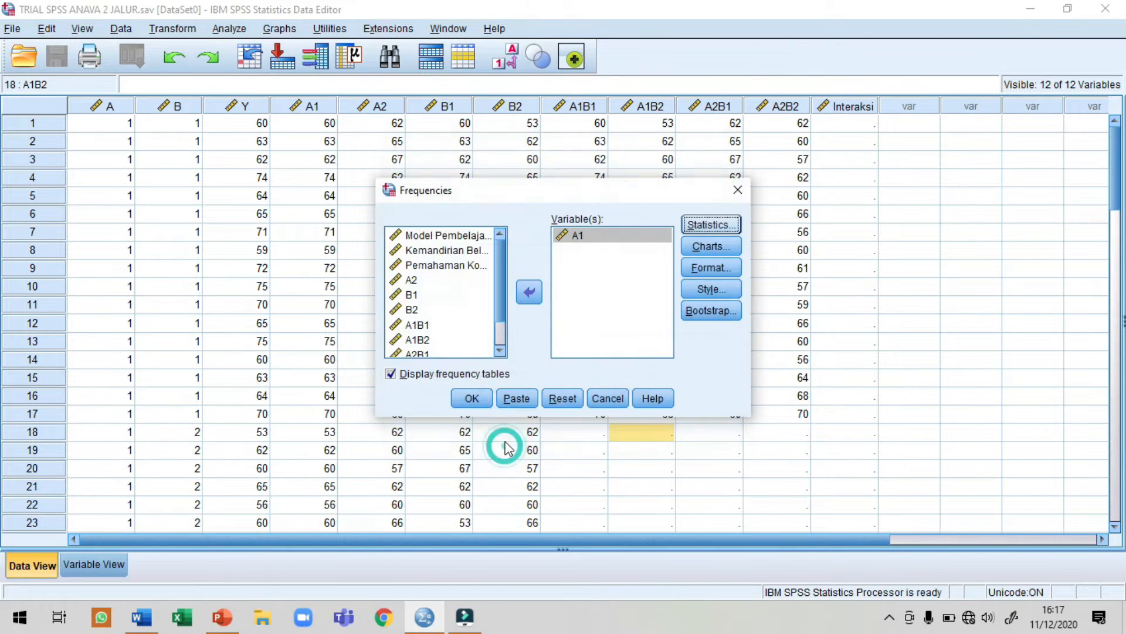
Add a histogram with a normal curve, run the Frequencies analysis and maximize the output window
left_click(705, 248)
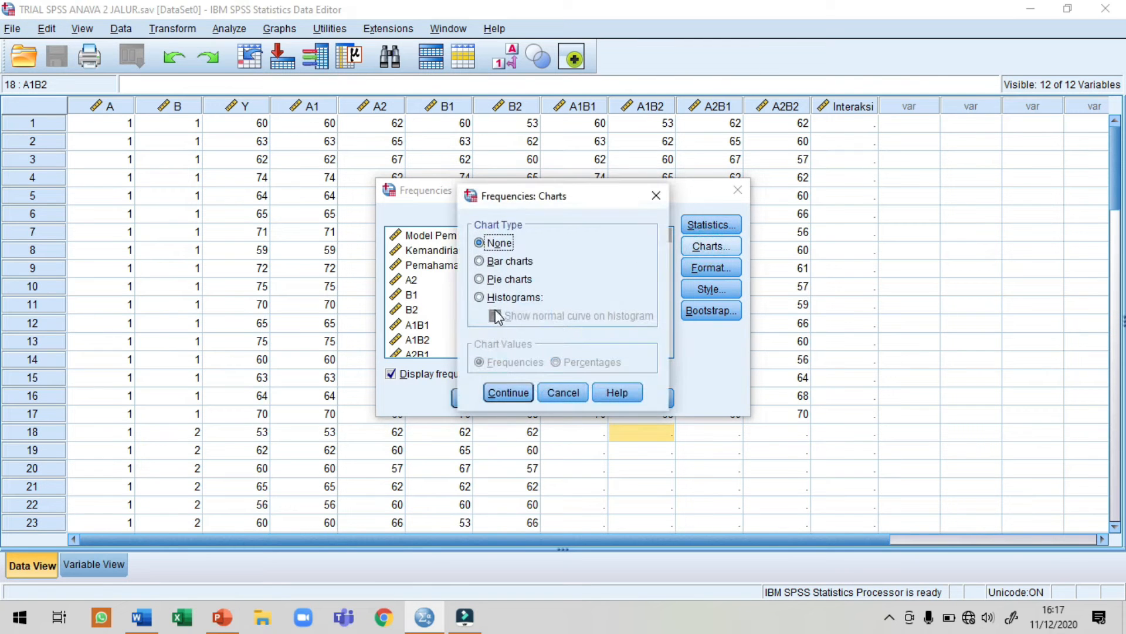
left_click(482, 298)
left_click(498, 317)
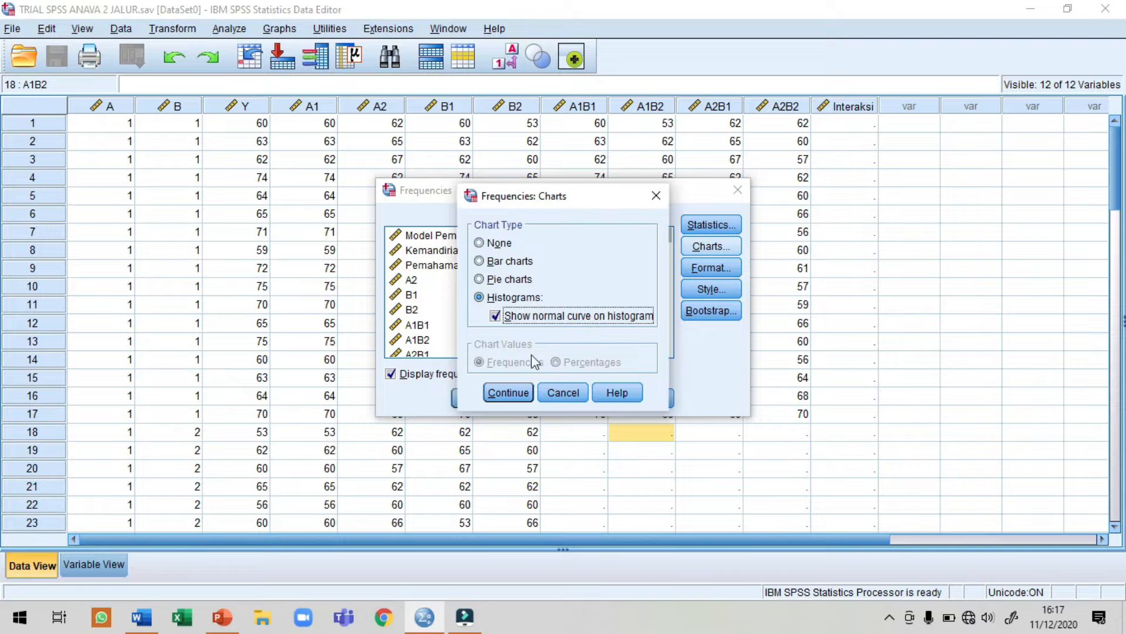
left_click(516, 389)
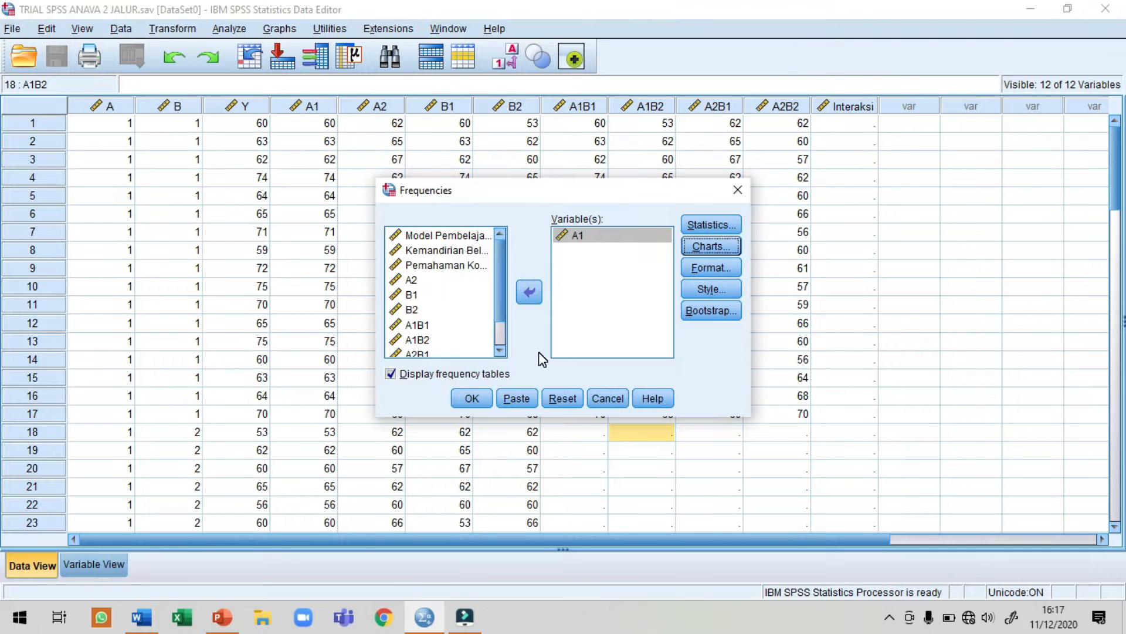
left_click(470, 399)
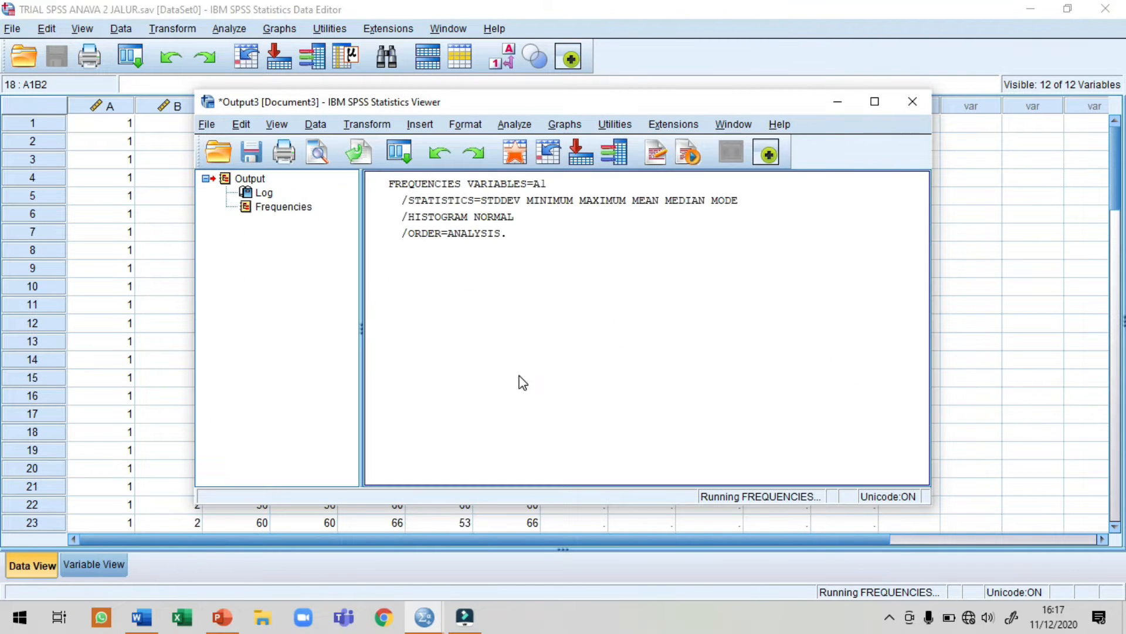
left_click(874, 102)
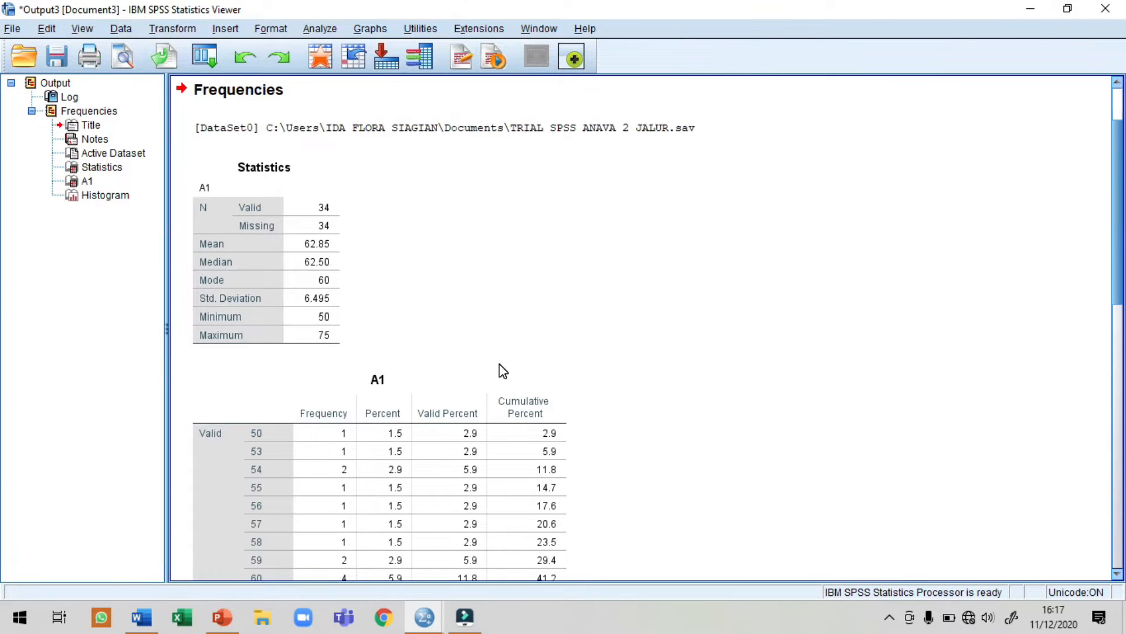
Copy the A1 Statistics table from the output
left_click(288, 274)
right_click(288, 274)
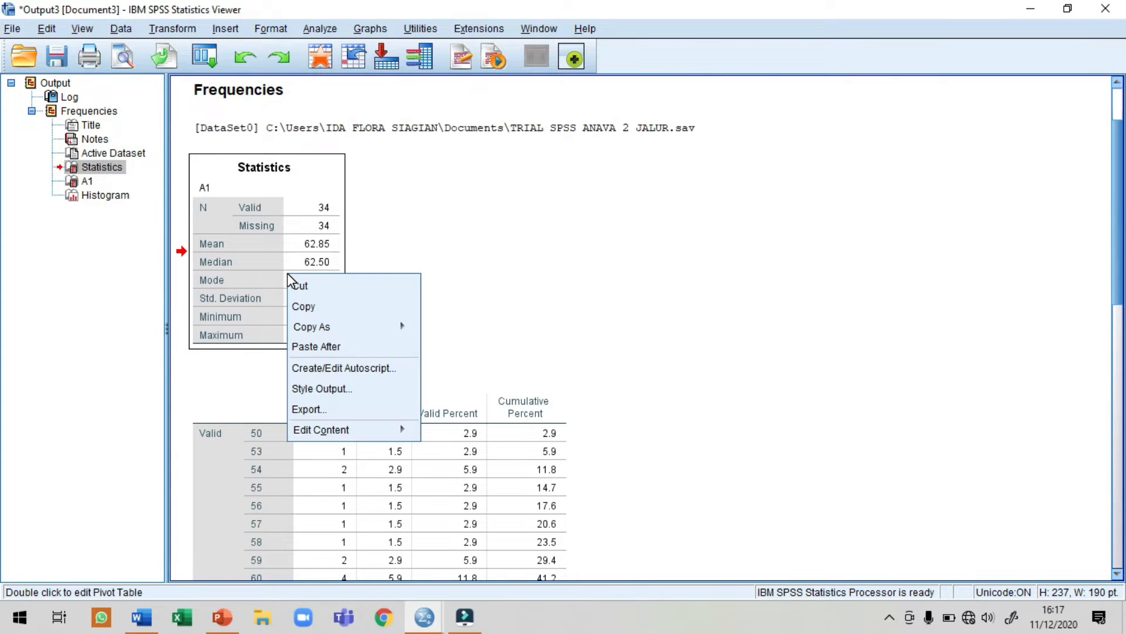
left_click(298, 307)
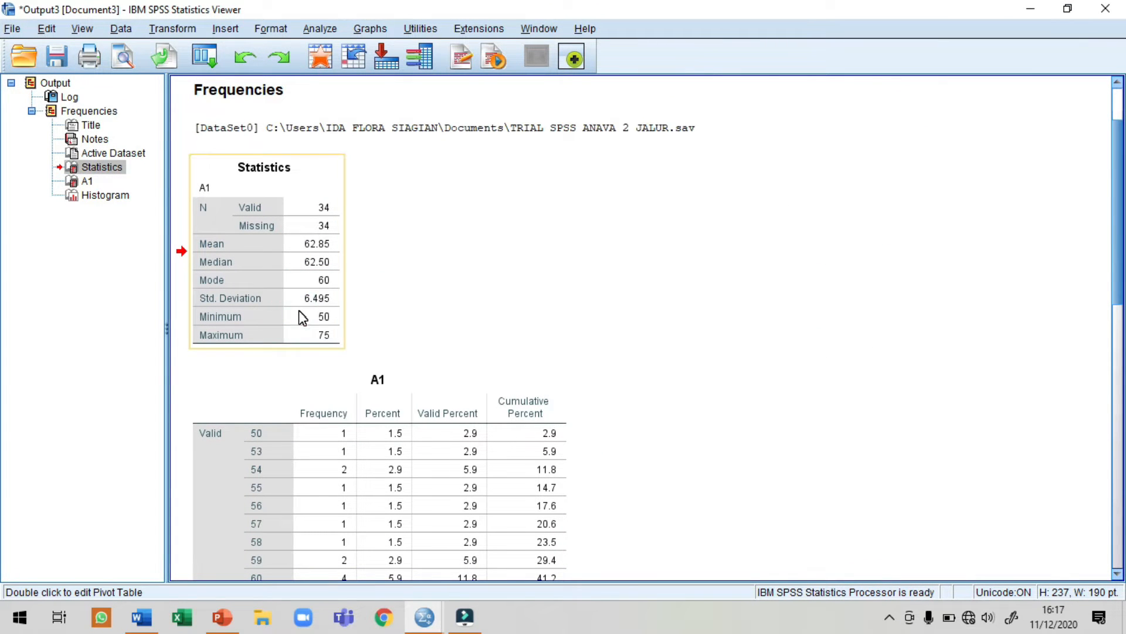
Switch to the Word report and delete the old statistics table below the Tabel 2 caption
left_click(141, 617)
scroll(423, 418, "down", 4)
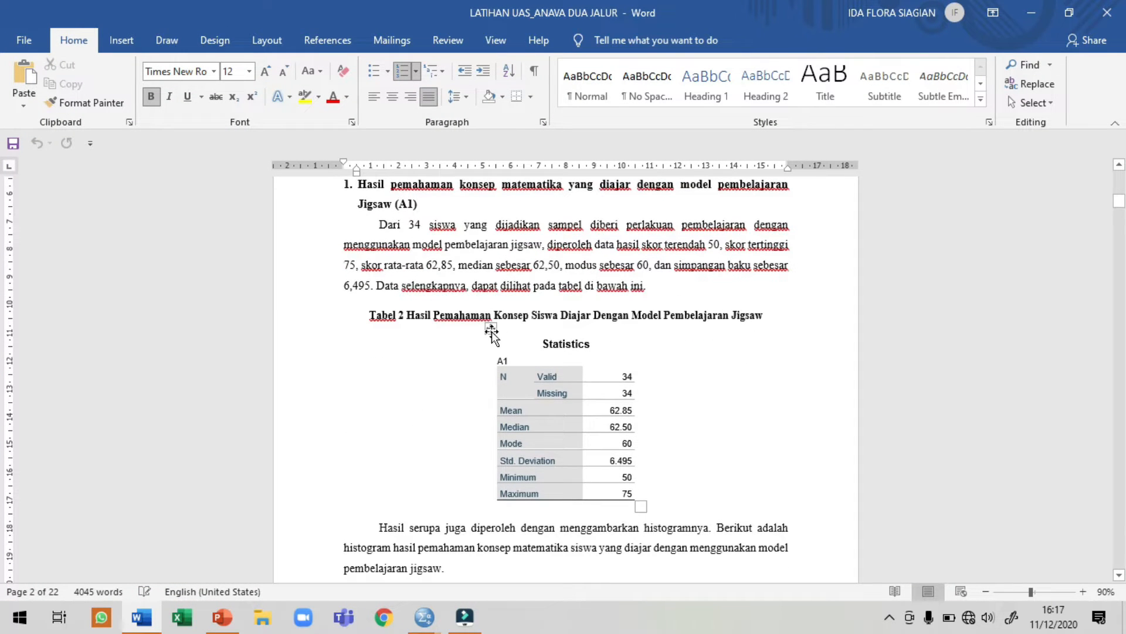
left_click(491, 328)
right_click(491, 332)
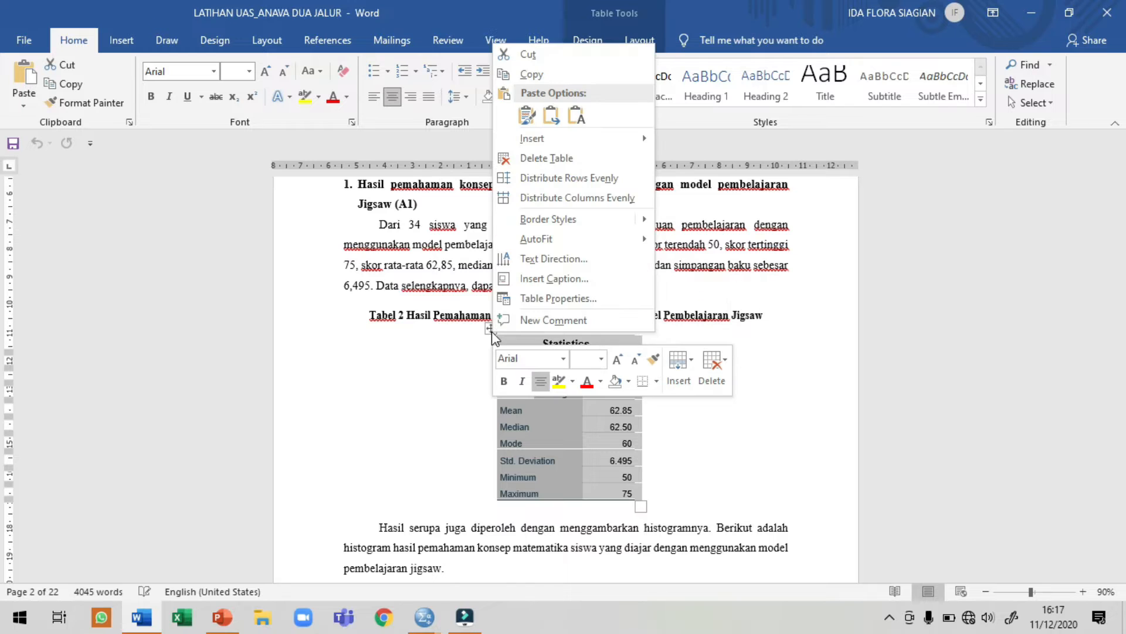
left_click(551, 158)
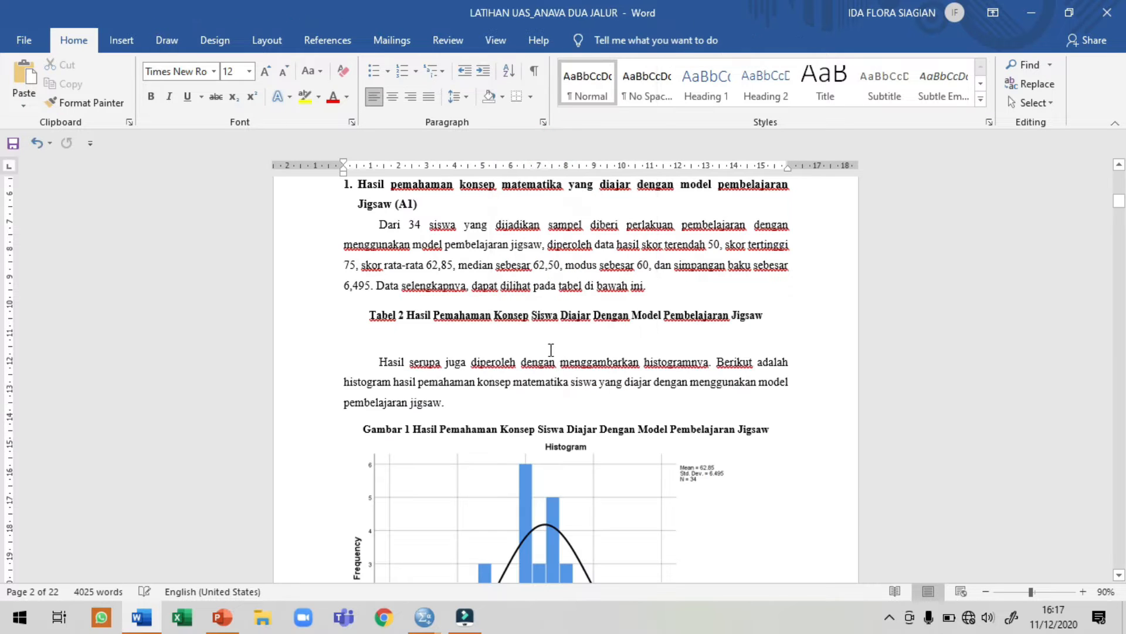
Copy the A1 Statistics table from the SPSS Output3 window and return to the Word report
left_click(423, 621)
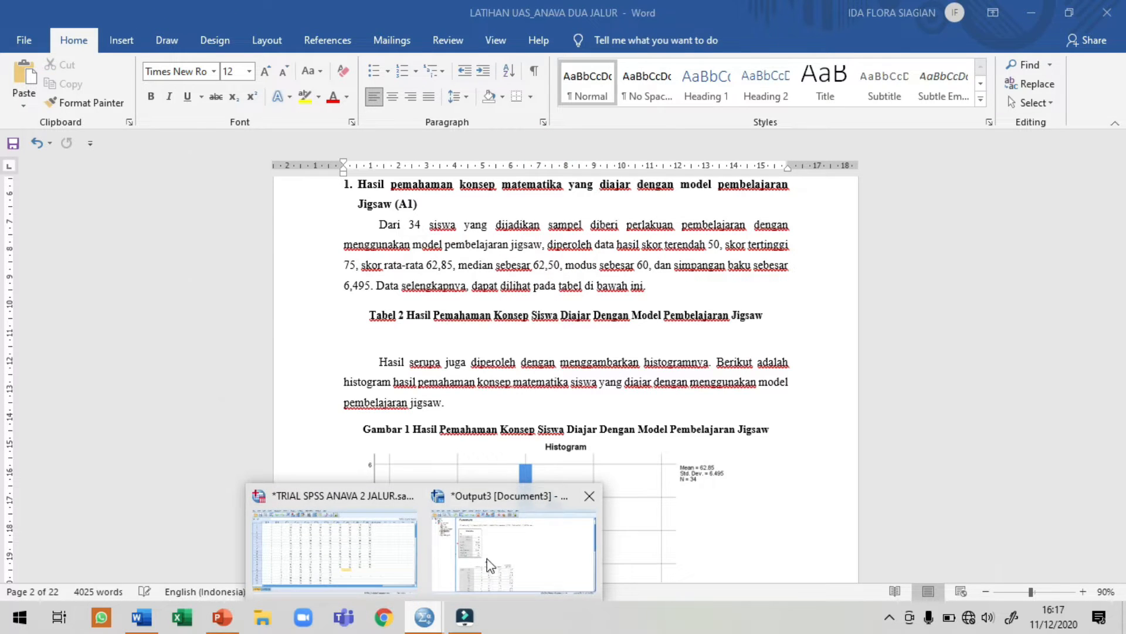
left_click(496, 548)
left_click(317, 298)
right_click(317, 299)
left_click(322, 327)
left_click(141, 618)
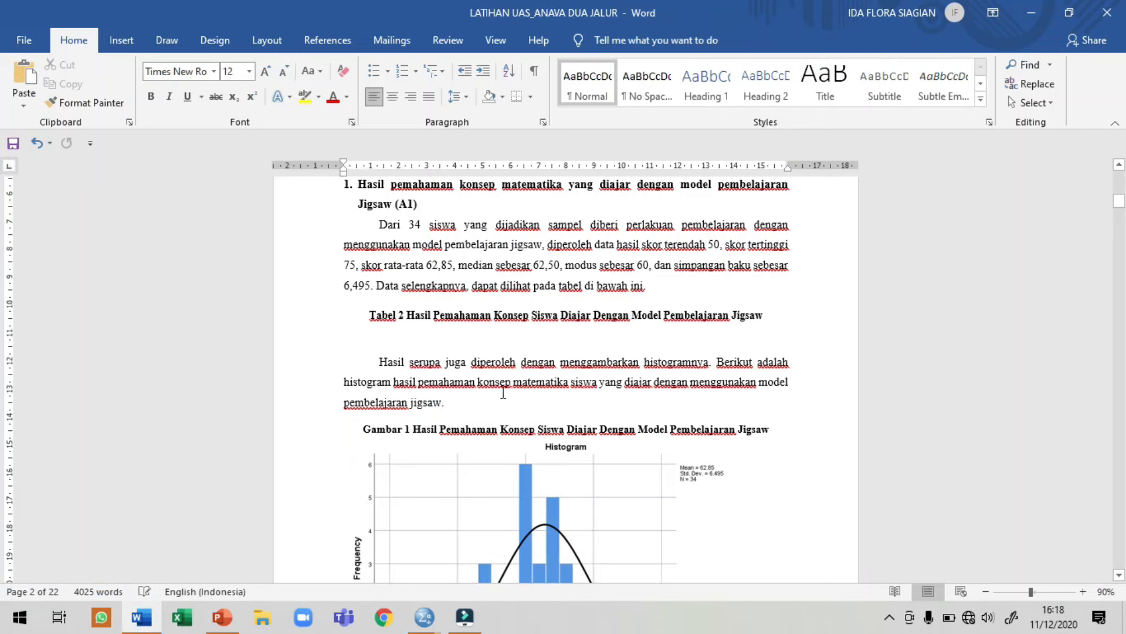
Try to paste the copied statistics as text only below the Tabel 2 caption
left_click(442, 336)
right_click(443, 337)
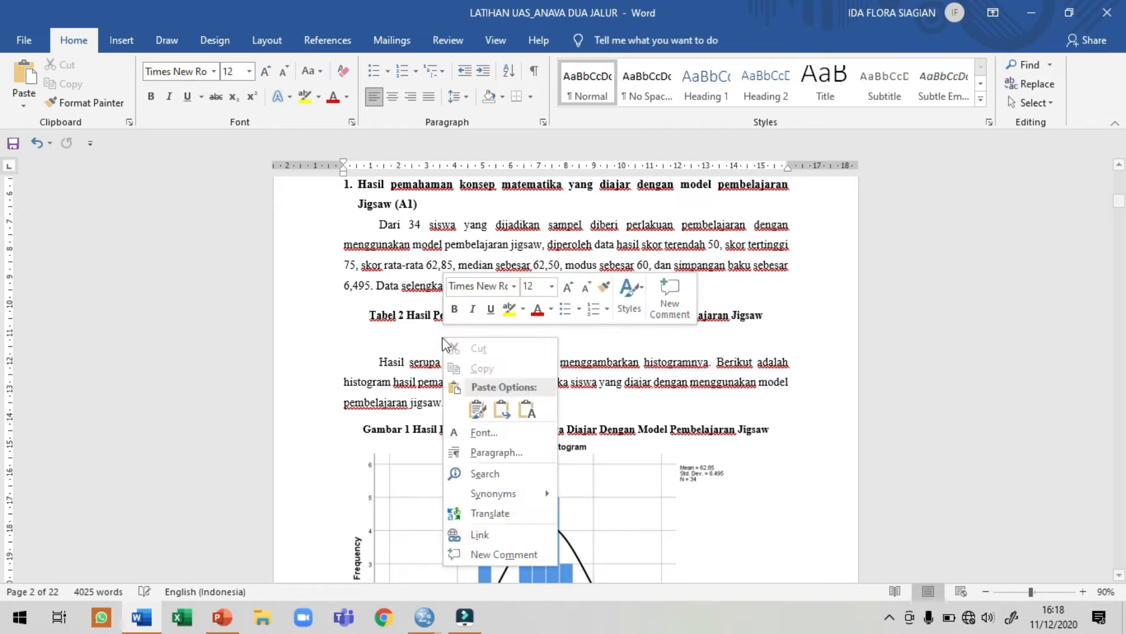
left_click(532, 407)
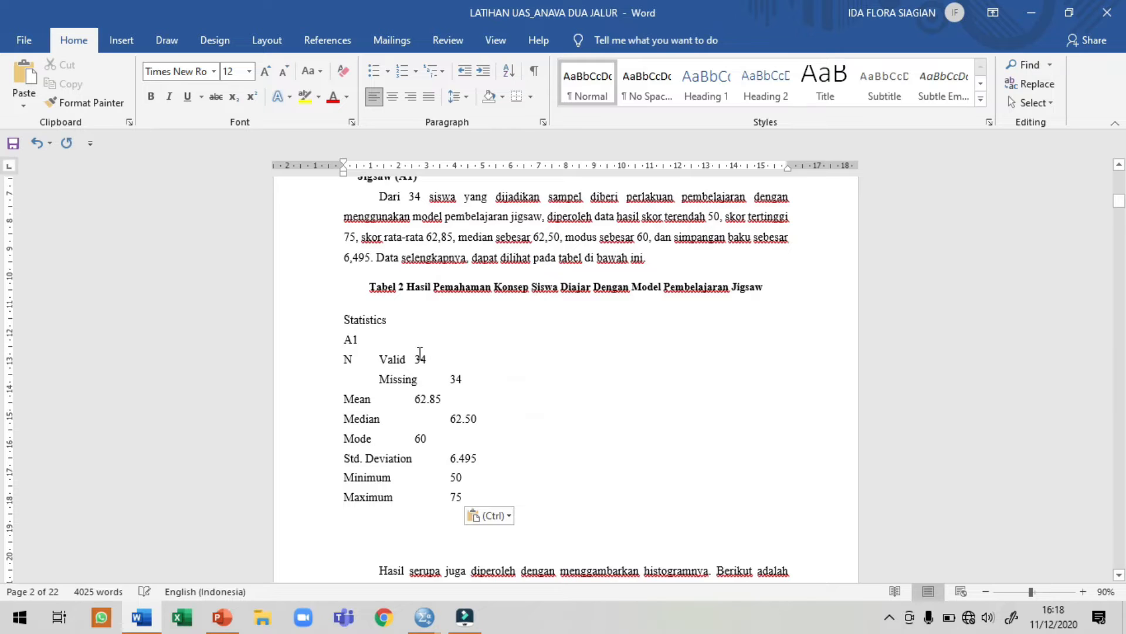
key("ctrl+z")
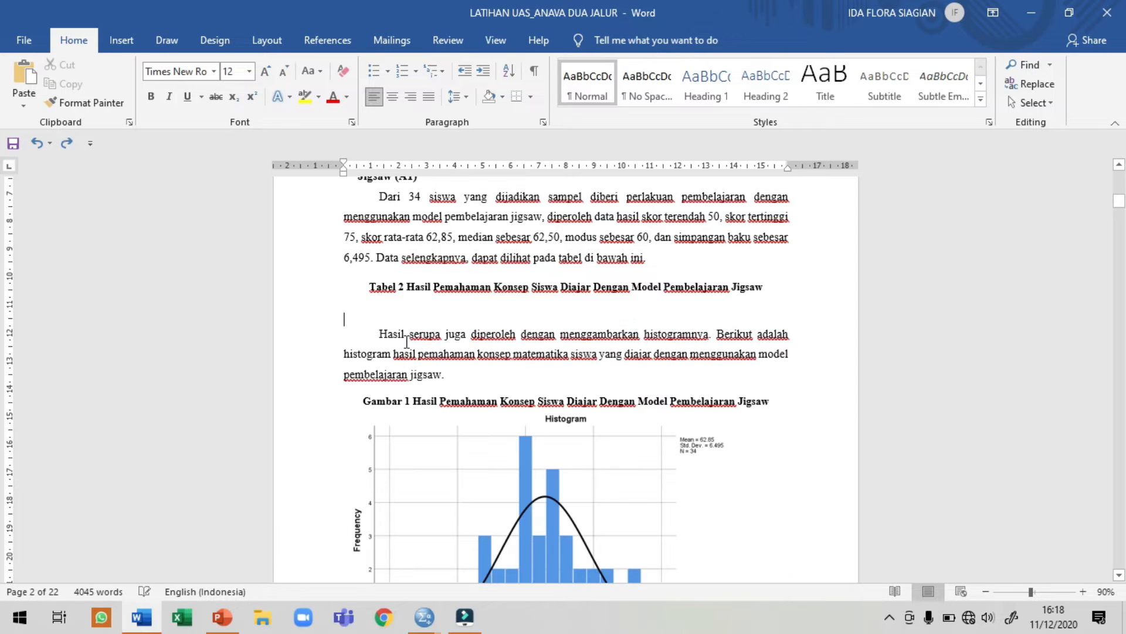
Paste the Statistics table as a formatted table below the Tabel 2 caption and center it on the page
key("ctrl+v")
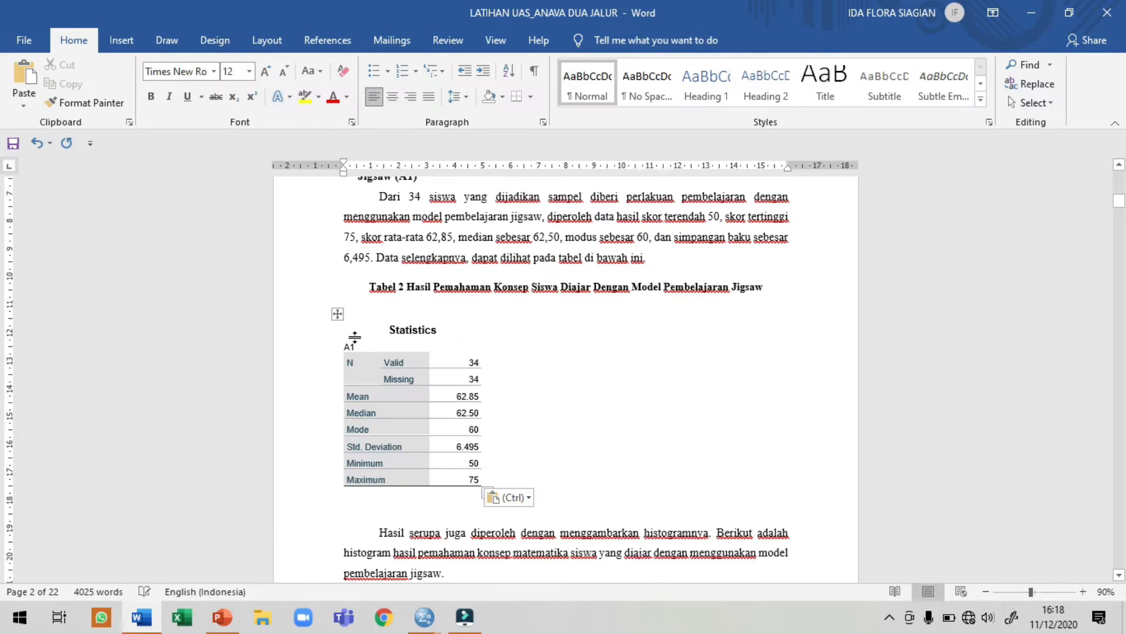
left_click(337, 313)
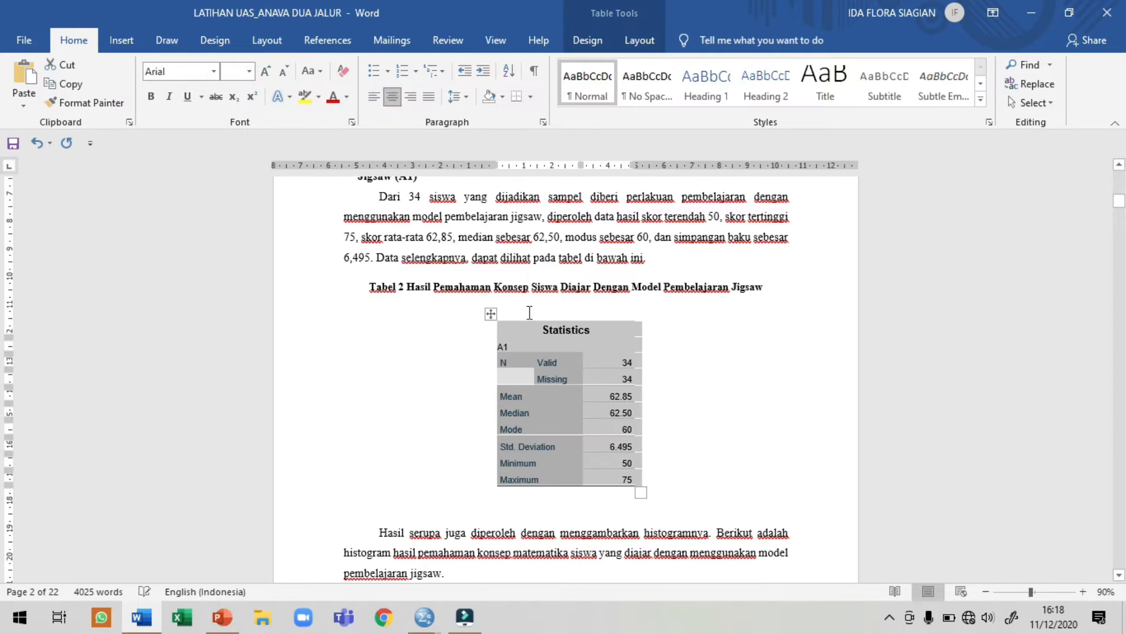
left_click(392, 97)
Remove the extra blank lines above and below the pasted Statistics table
left_click(528, 309)
key("BackSpace")
left_click(571, 496)
key("Delete")
scroll(669, 472, "up", 1)
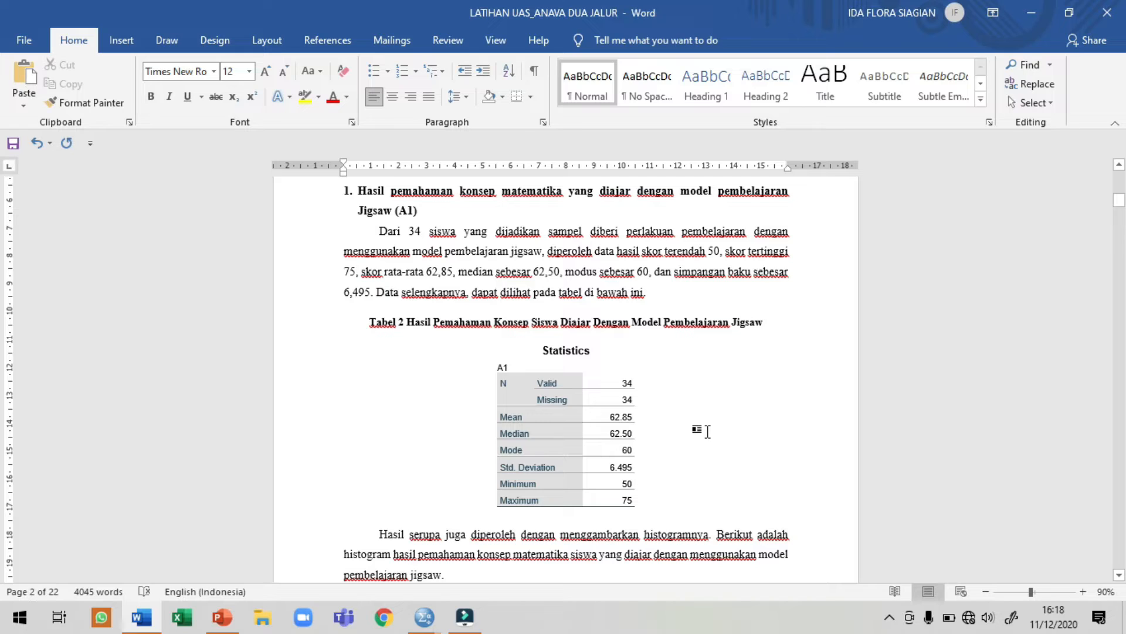
Check the lowest, highest, mean and median scores in the Jigsaw (A1) paragraph against the Statistics table
left_click(657, 296)
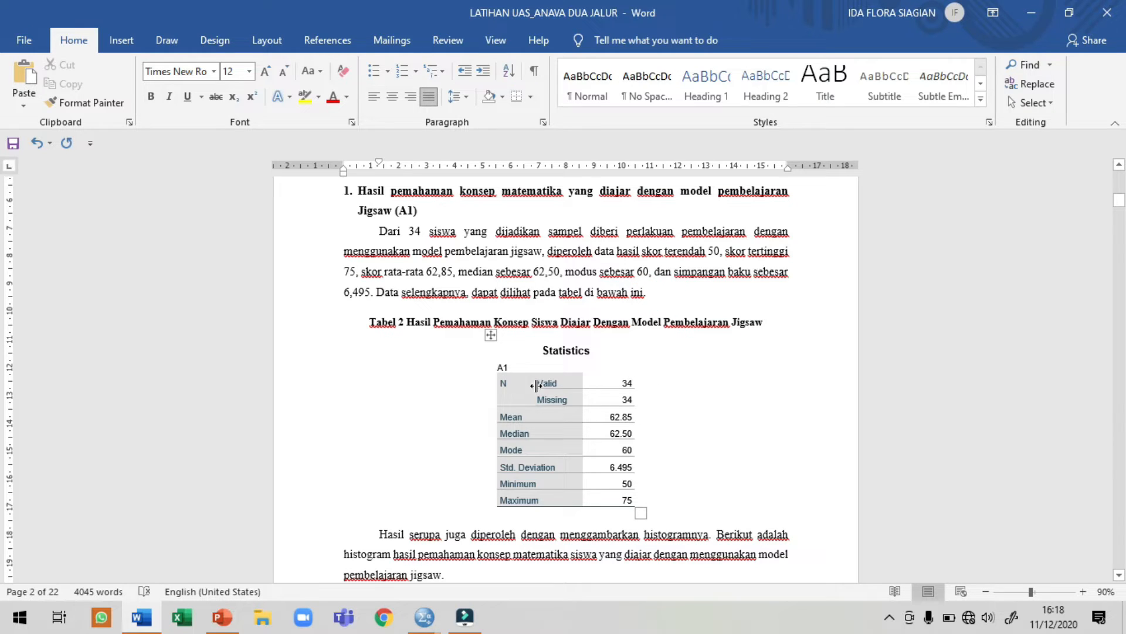
scroll(638, 384, "up", 1)
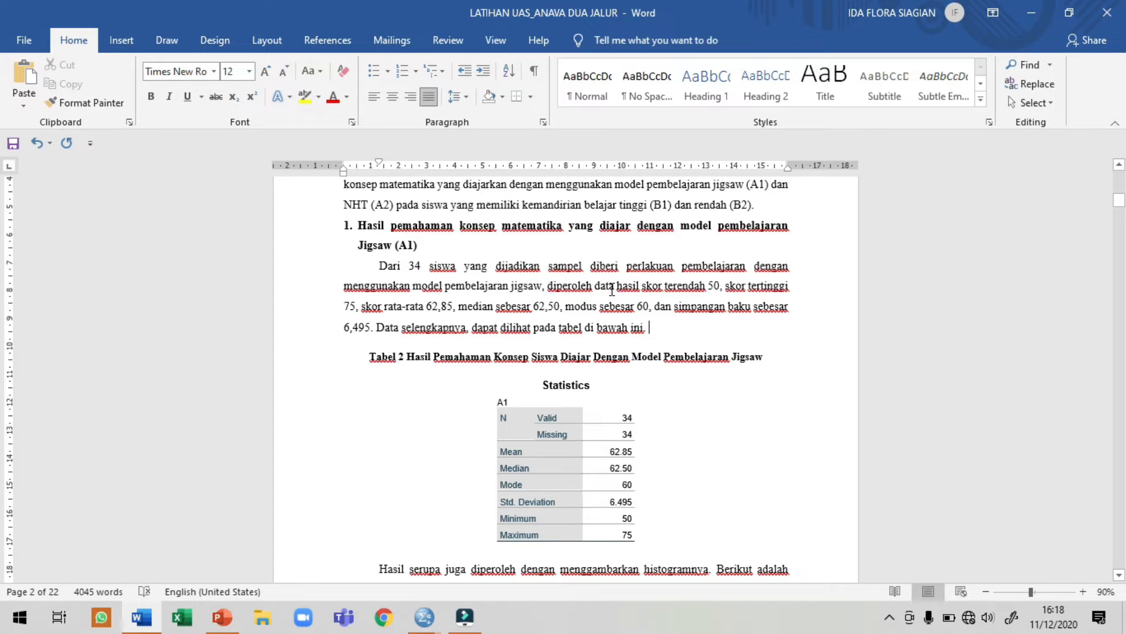
left_click(708, 285)
left_click(344, 311)
left_click(446, 311)
left_click(540, 311)
scroll(644, 361, "down", 3)
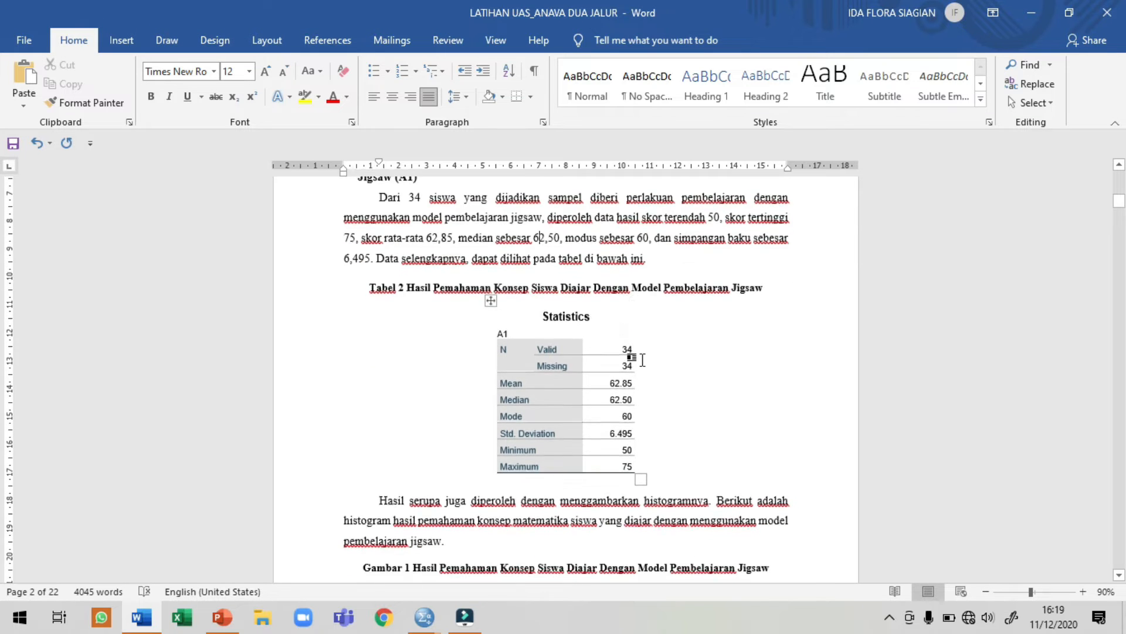
scroll(642, 359, "down", 3)
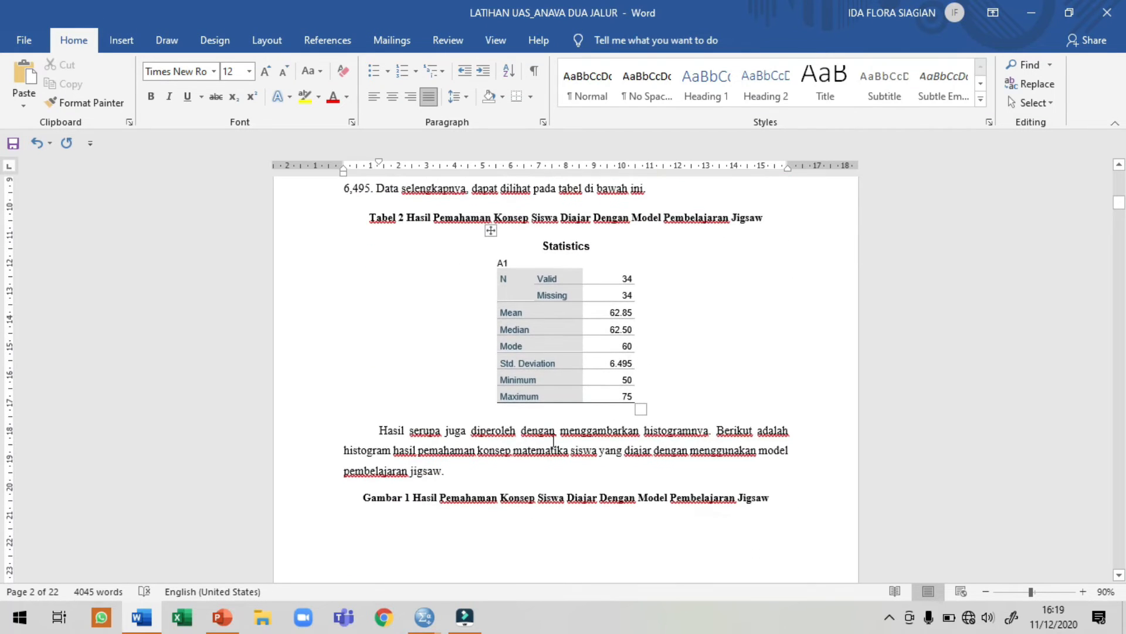
Delete the old A1 histogram below the Gambar 1 caption in the Jigsaw section
scroll(552, 452, "down", 2)
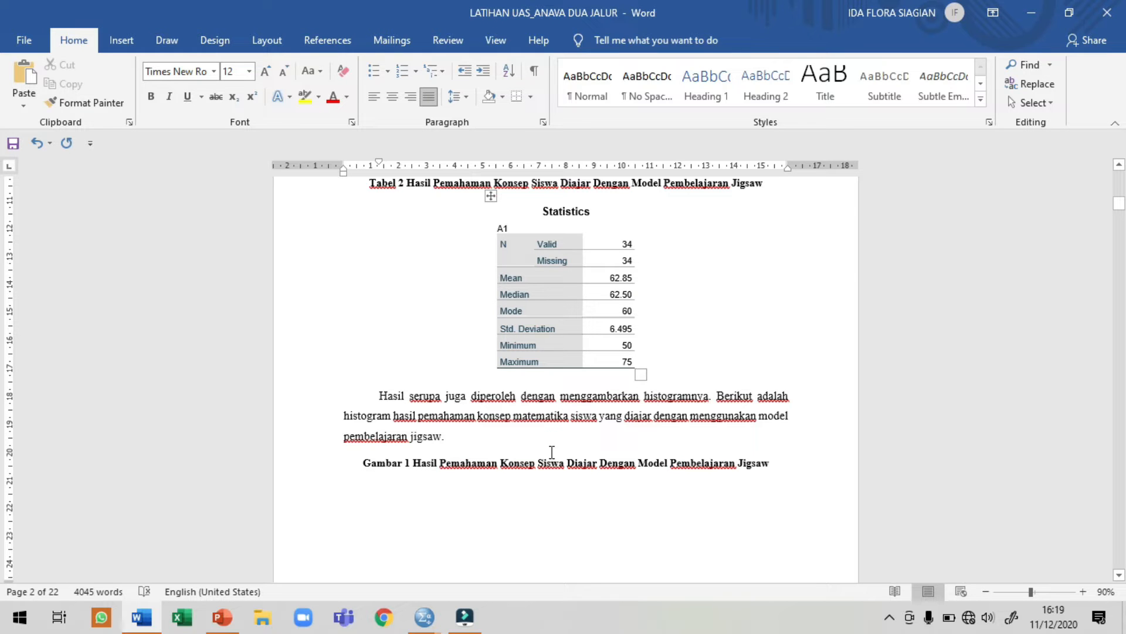
scroll(552, 452, "down", 2)
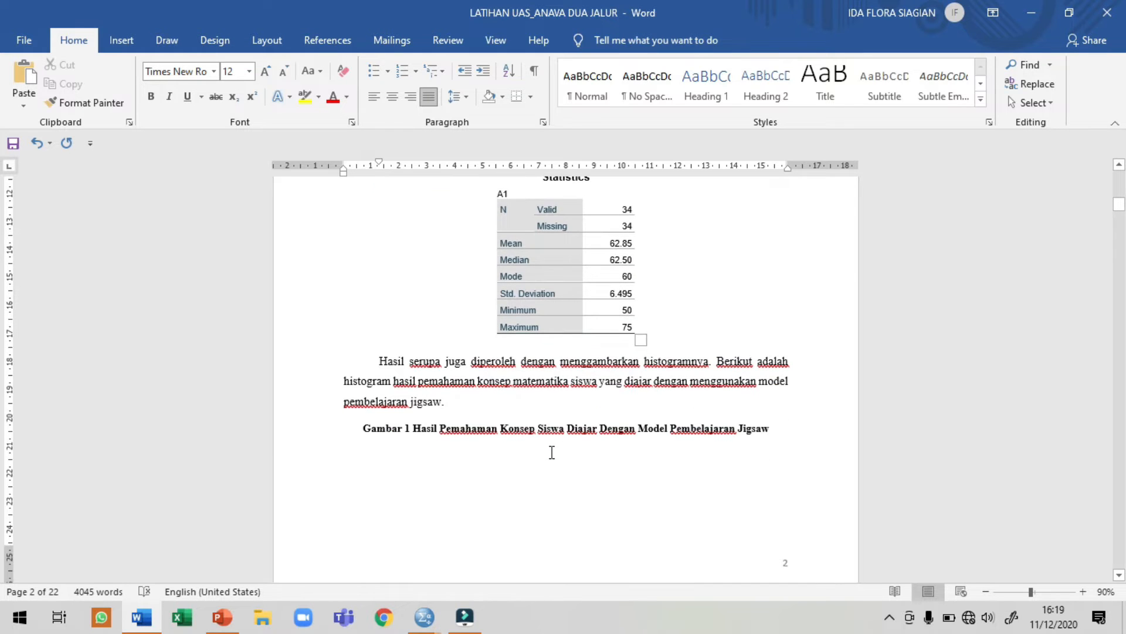
scroll(551, 452, "down", 15)
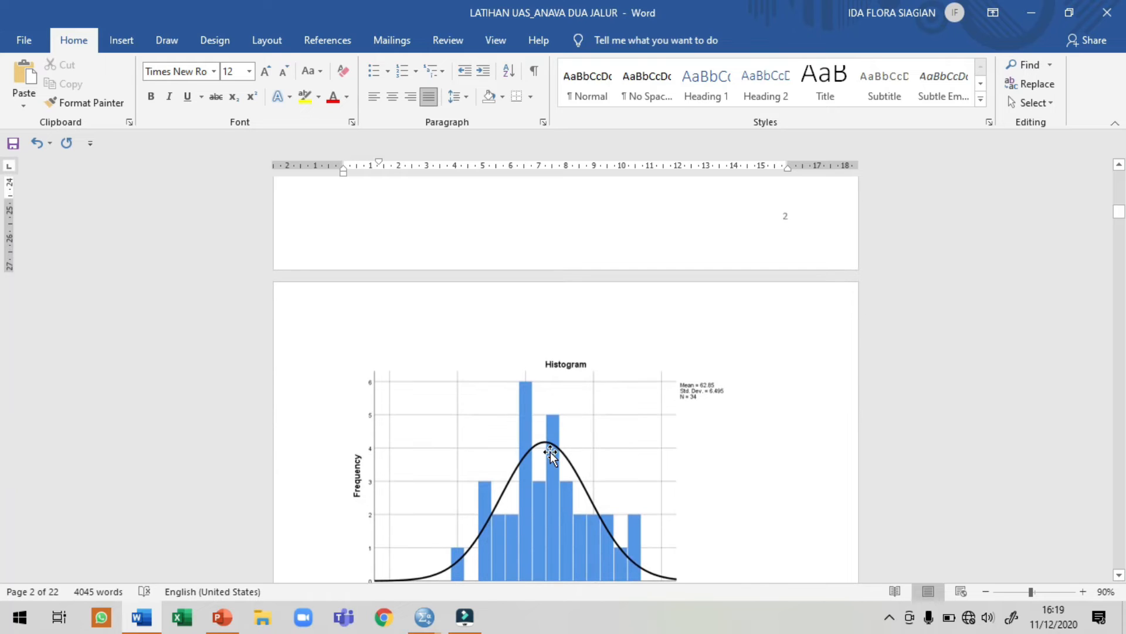
scroll(550, 451, "down", 3)
left_click(526, 410)
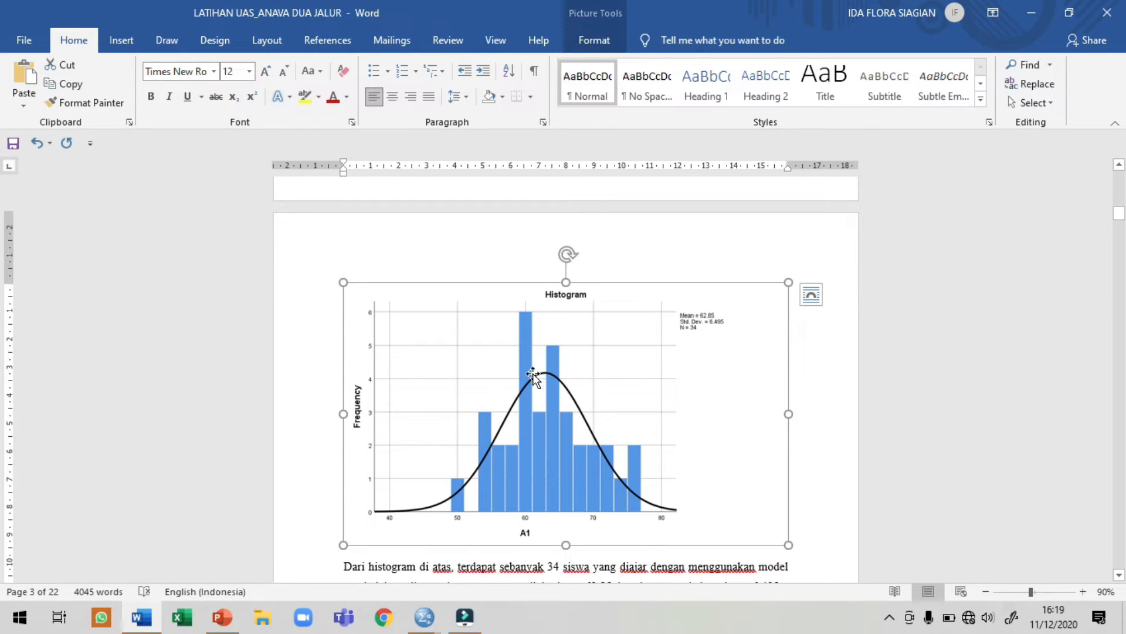
key("Delete")
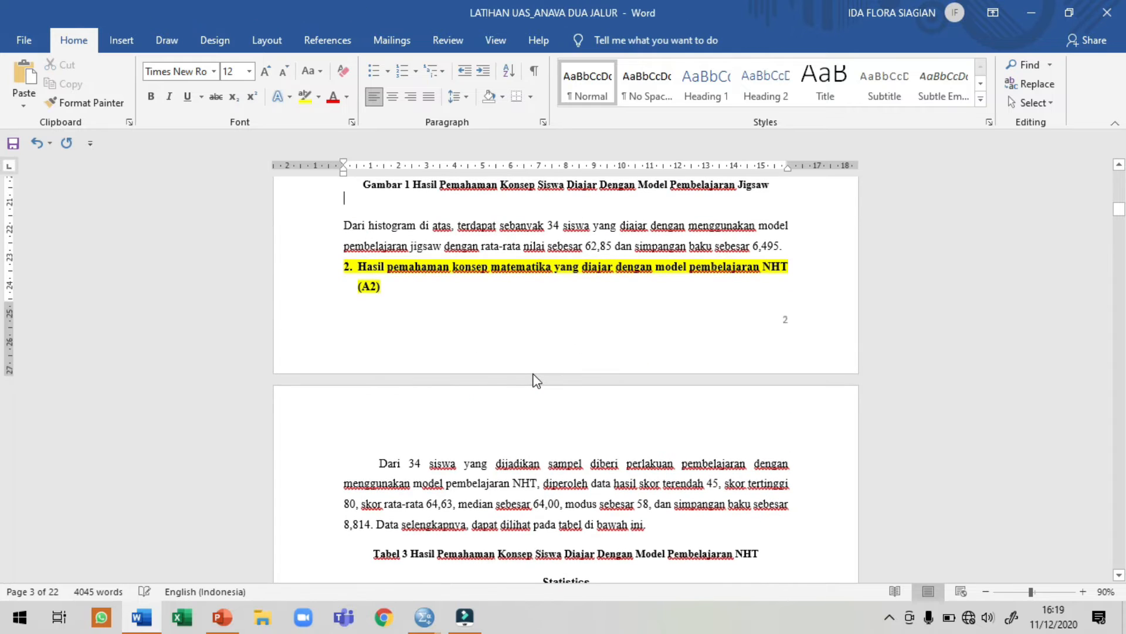
Copy the A1 histogram from the SPSS output viewer and paste it below the Gambar 1 caption in the Word report
left_click(434, 616)
left_click(476, 552)
scroll(548, 407, "down", 10)
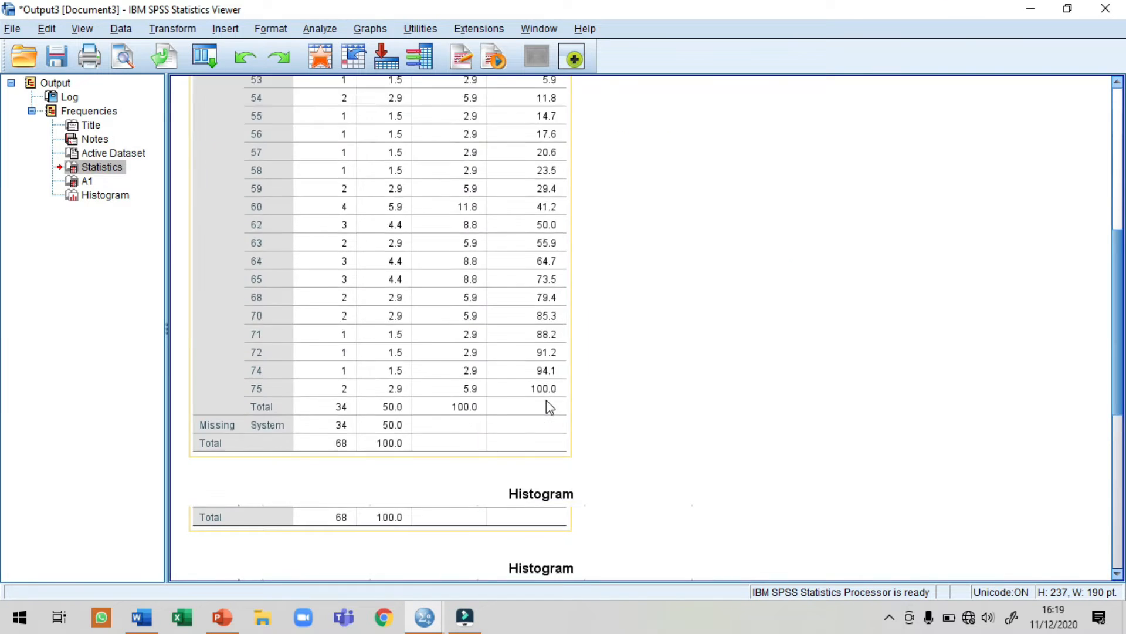
left_click(506, 364)
right_click(506, 364)
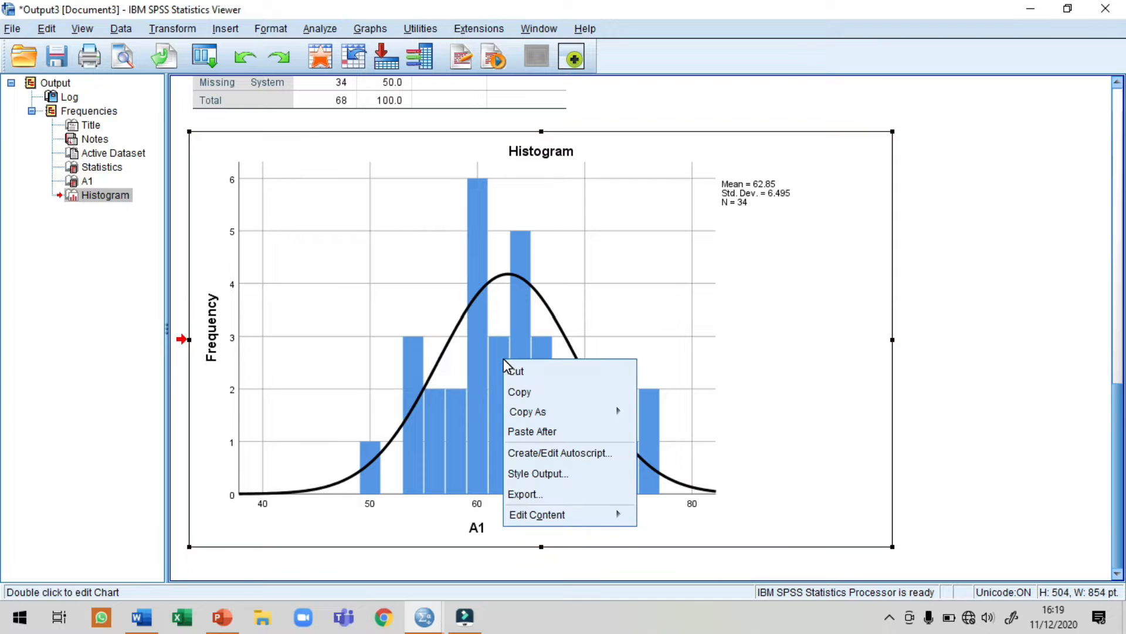
left_click(521, 390)
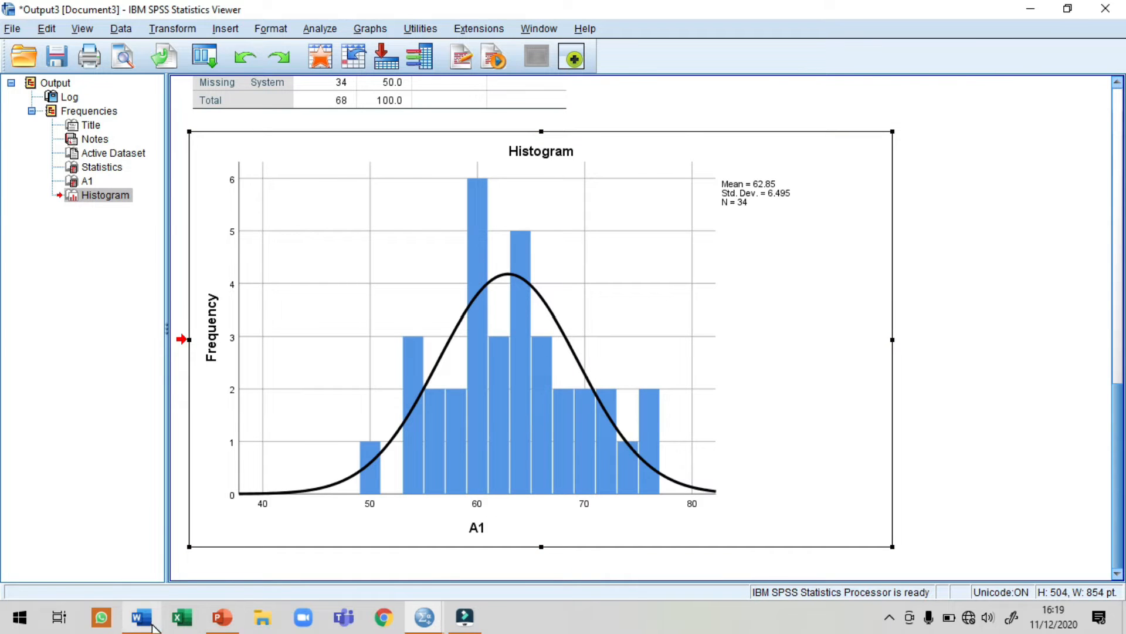
left_click(141, 618)
key("ctrl+v")
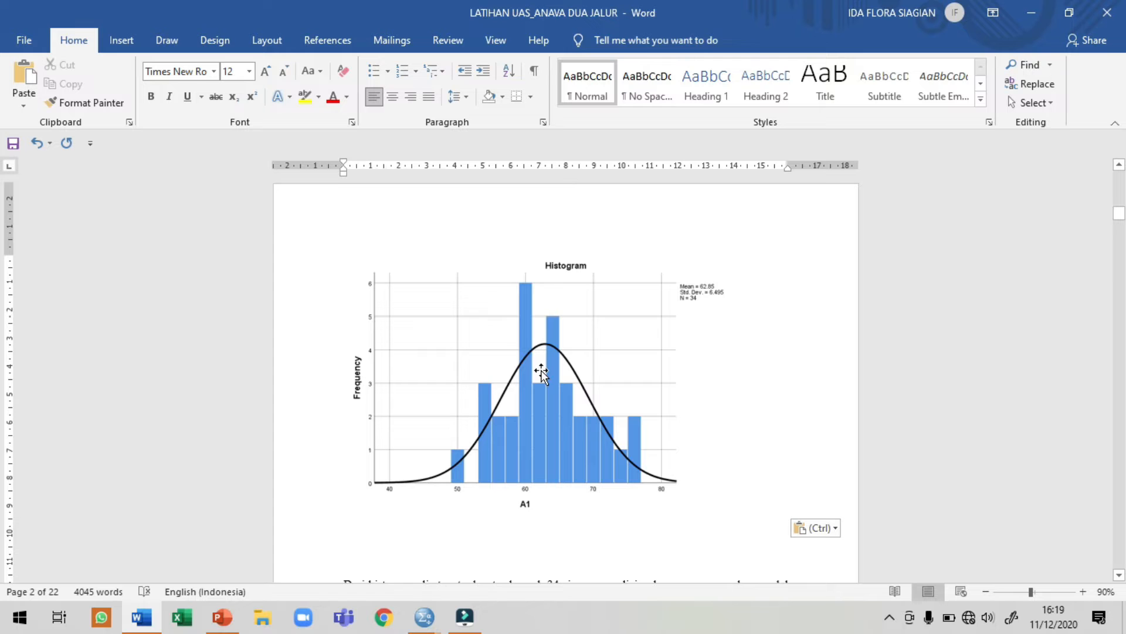
Remove the extra blank lines between the pasted A1 histogram and the paragraph below it
left_click(541, 373)
scroll(605, 425, "down", 2)
left_click(535, 444)
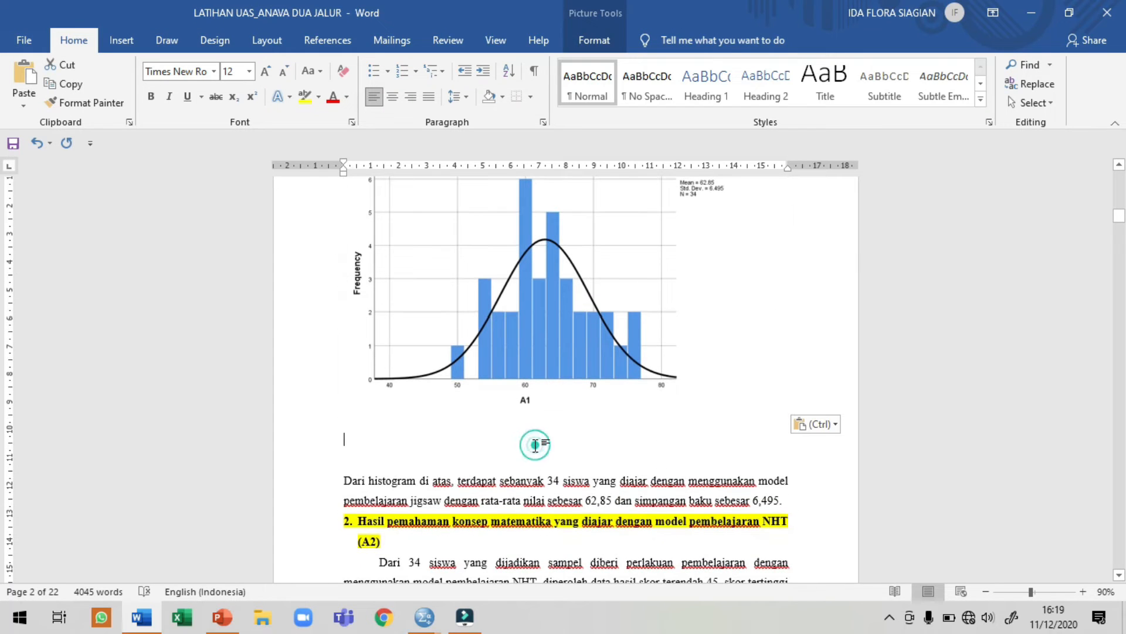
key("Delete")
left_click(470, 450)
key("ctrl+e")
key("ctrl+l")
key("BackSpace")
key("BackSpace")
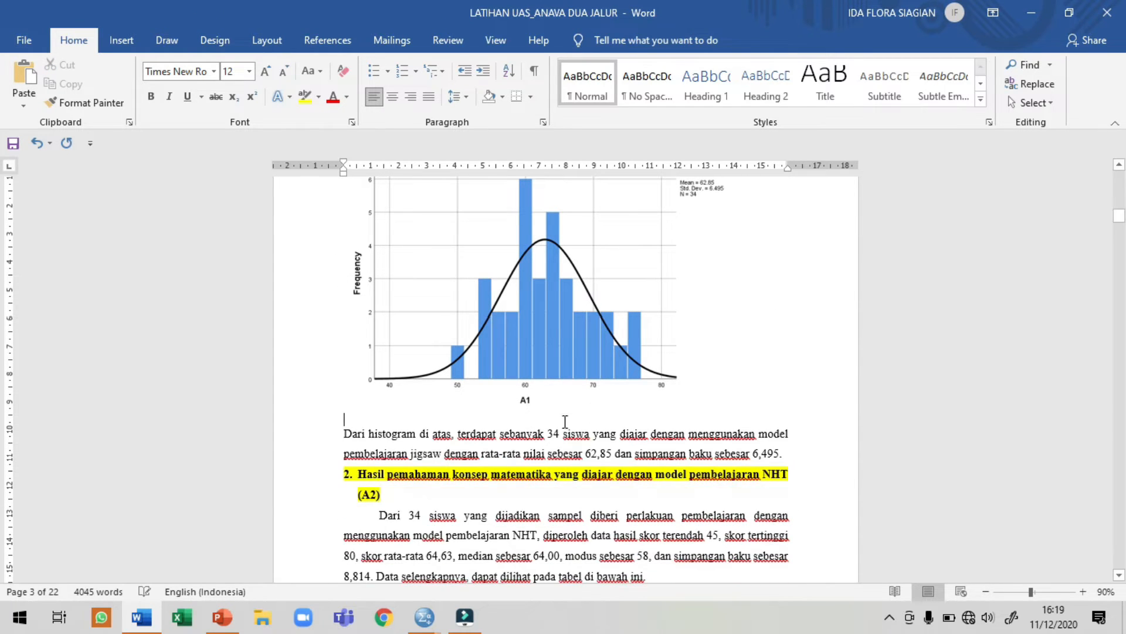
Check the student count, mean and standard deviation in the paragraph below the A1 histogram against the chart's legend
scroll(581, 417, "up", 2)
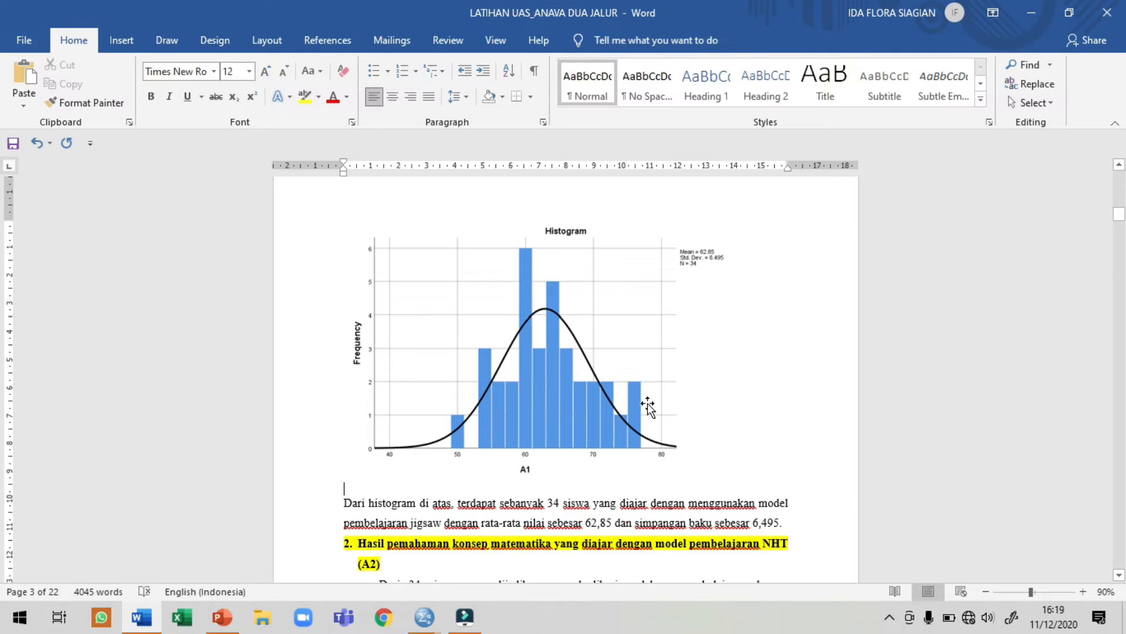
scroll(647, 405, "down", 2)
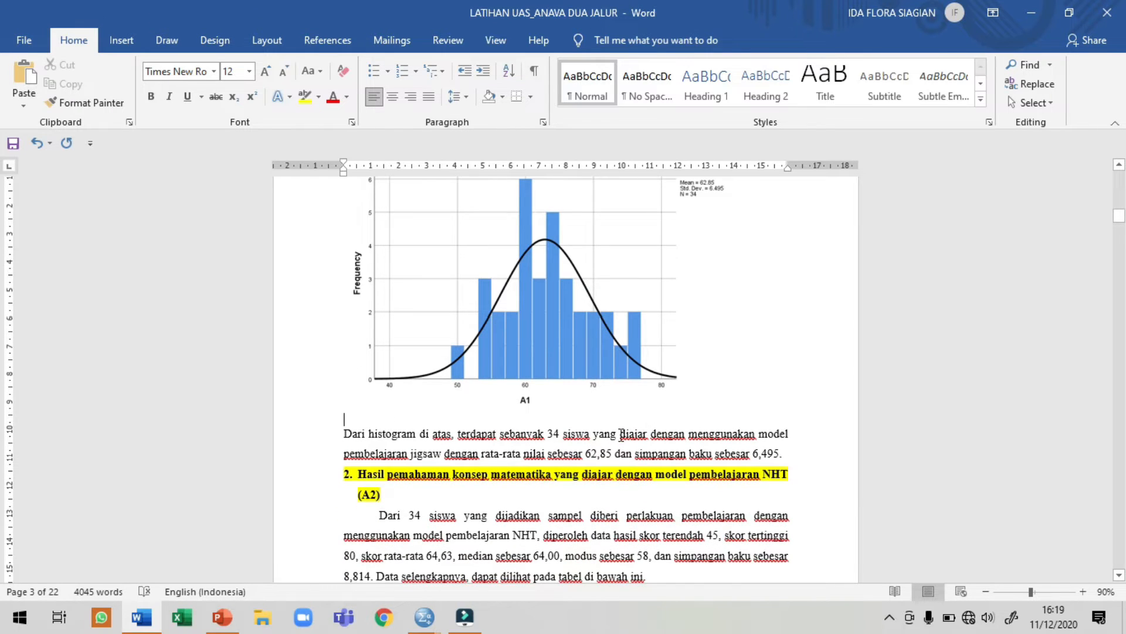
scroll(622, 434, "up", 2)
left_click(439, 503)
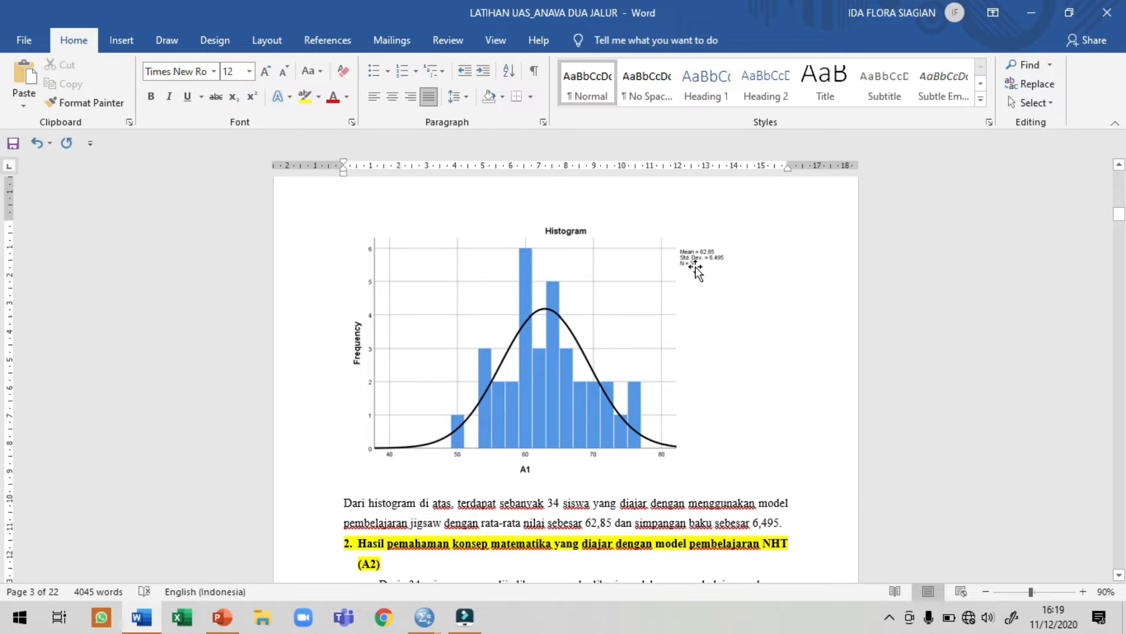
left_click(637, 502)
left_click(434, 523)
left_click(560, 521)
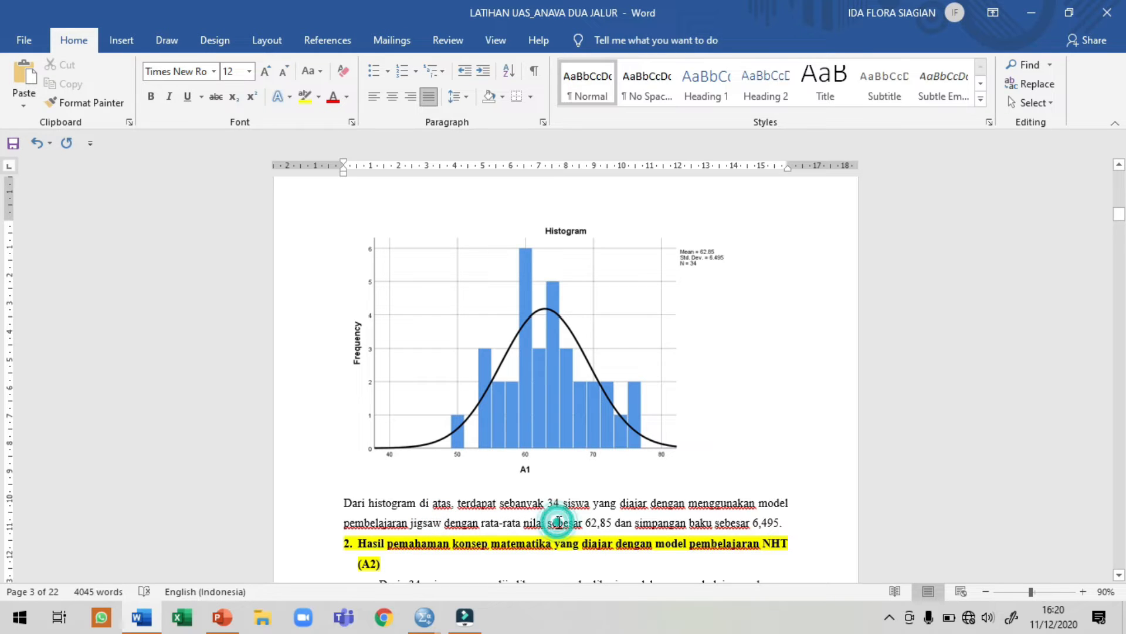
left_click(523, 522)
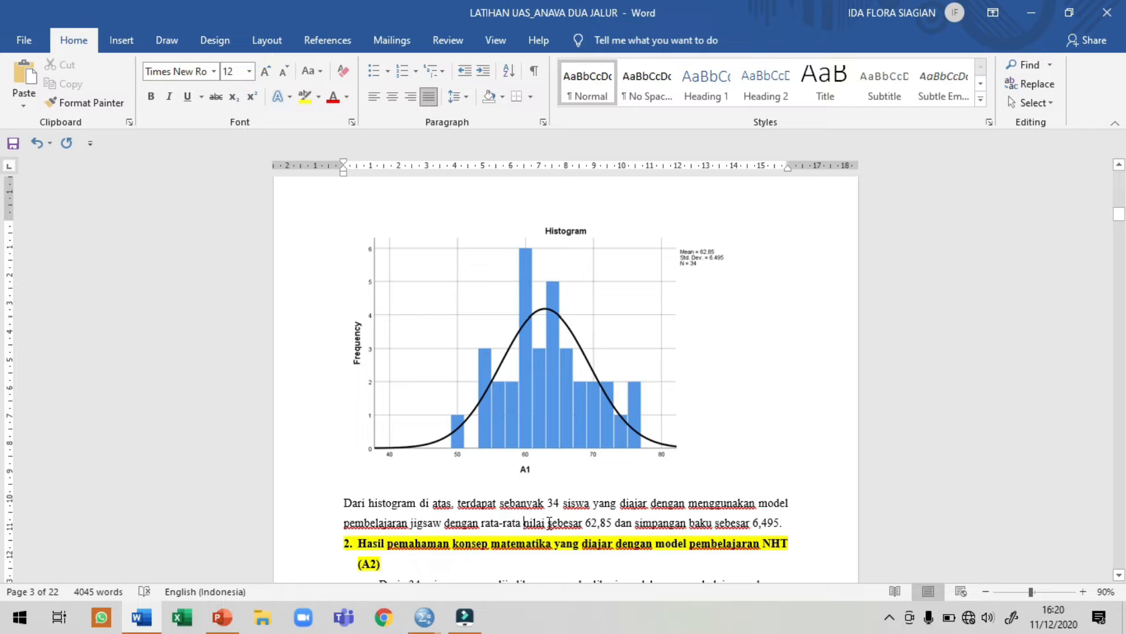
left_click(613, 523)
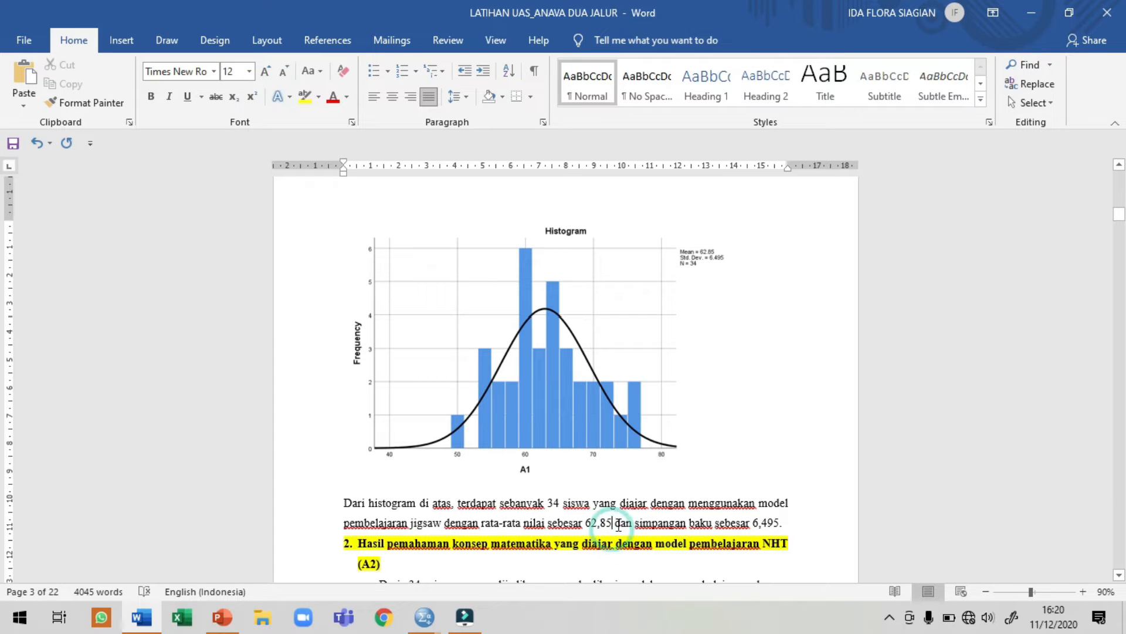
left_click(646, 521)
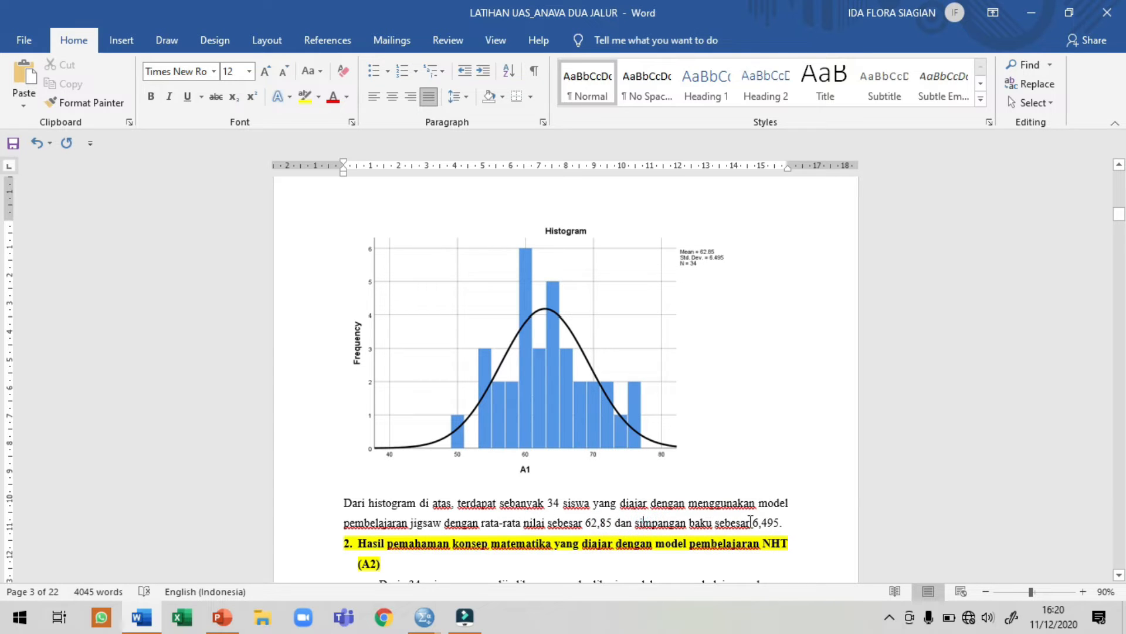
left_click(783, 523)
Review the NHT (A2) section's text, Statistics table and histogram, continuing to the heading of section 3 (B1)
scroll(738, 497, "down", 1)
left_click(387, 493)
scroll(389, 494, "down", 1)
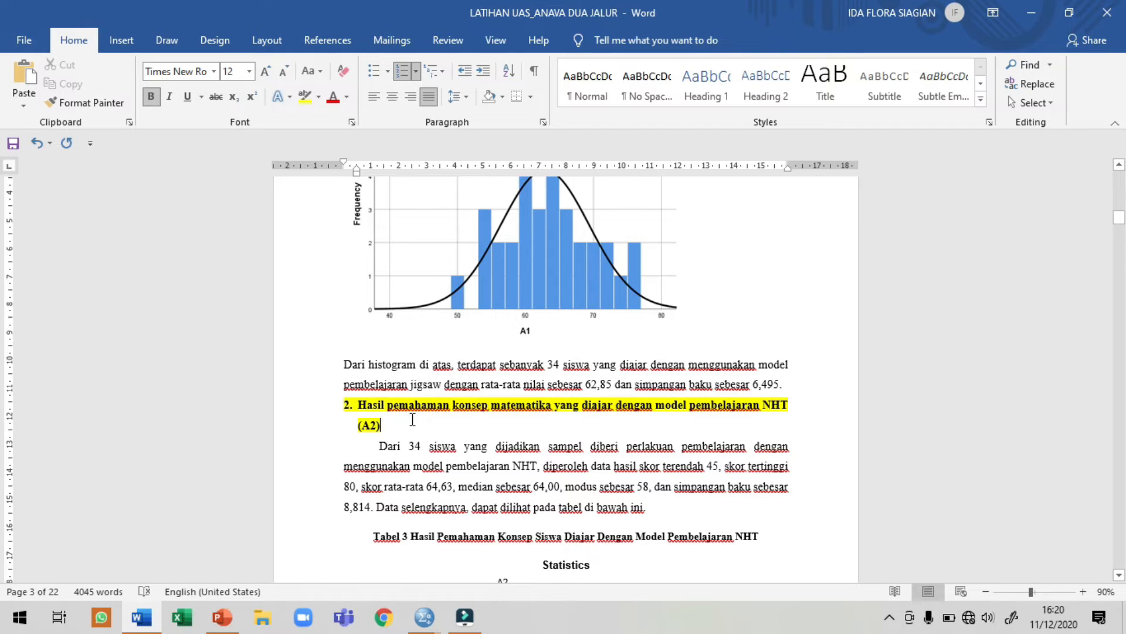
scroll(413, 419, "down", 1)
scroll(428, 422, "down", 1)
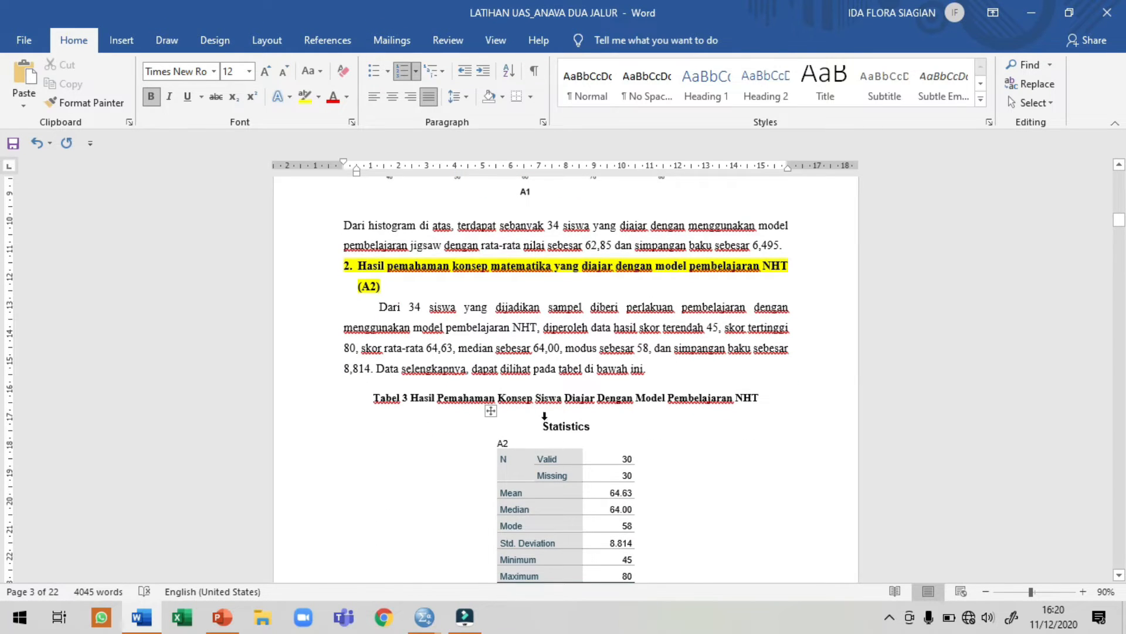
scroll(612, 524, "down", 1)
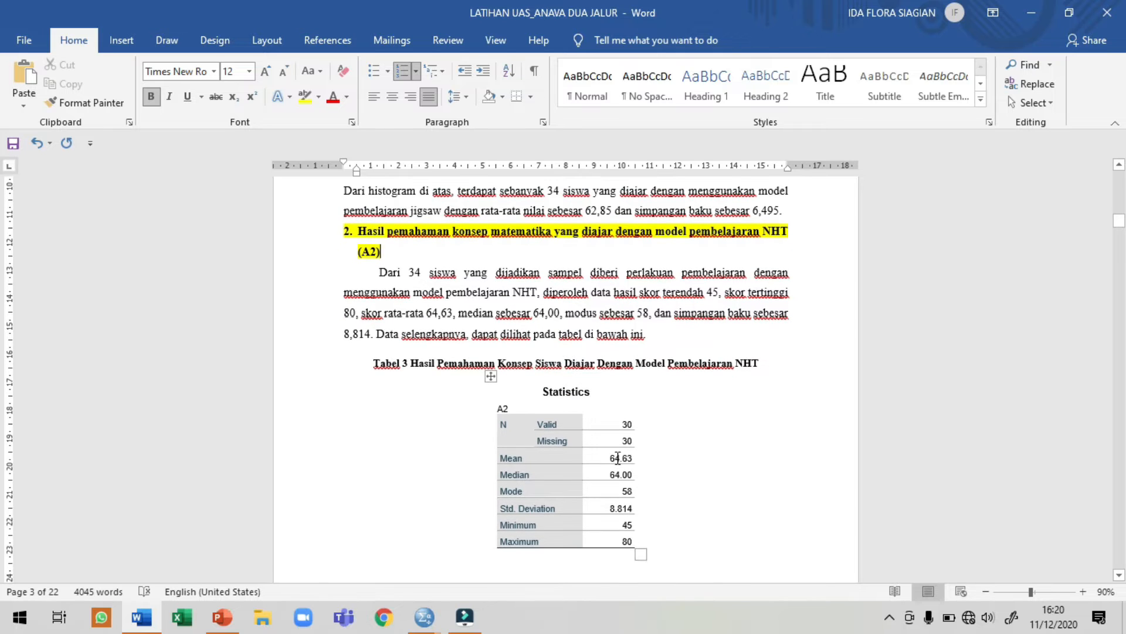
left_click(626, 425)
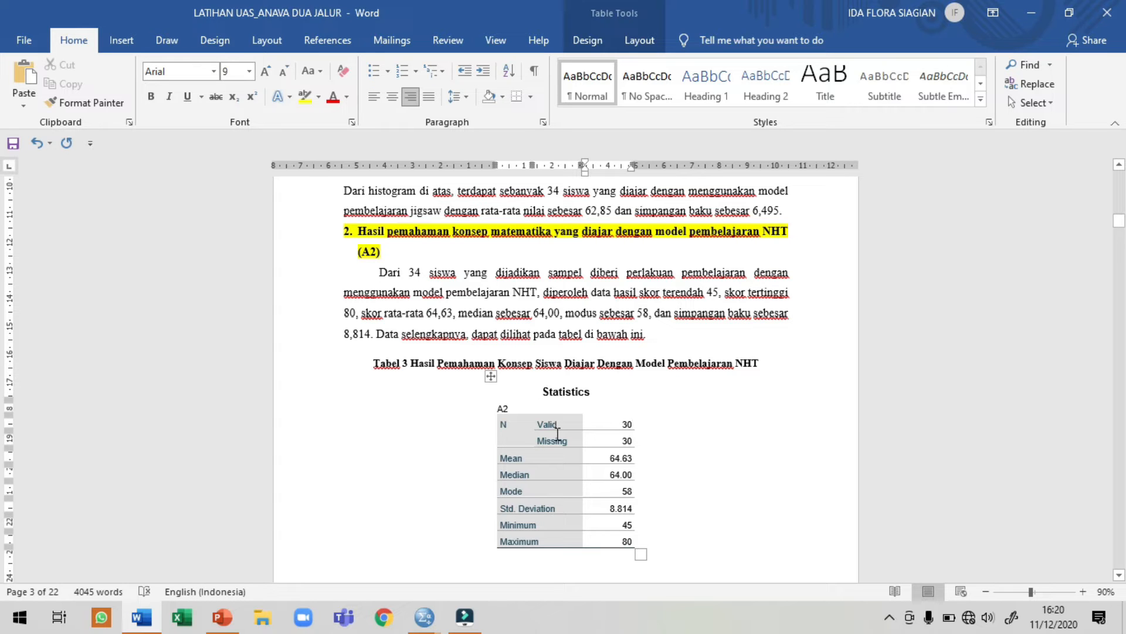
scroll(557, 433, "down", 10)
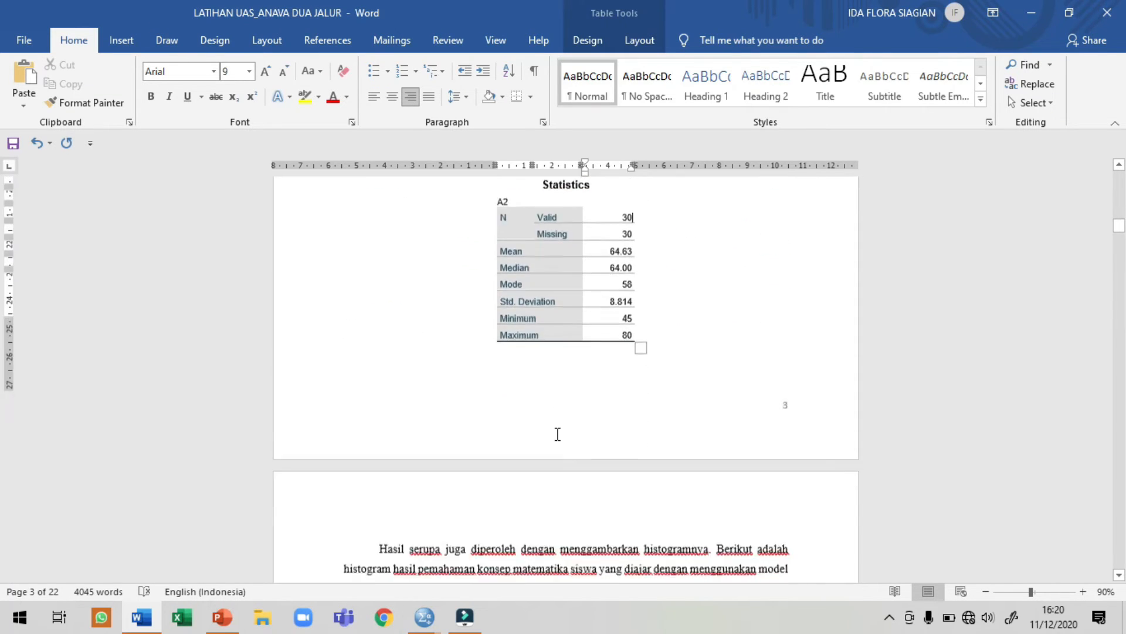
scroll(556, 436, "down", 10)
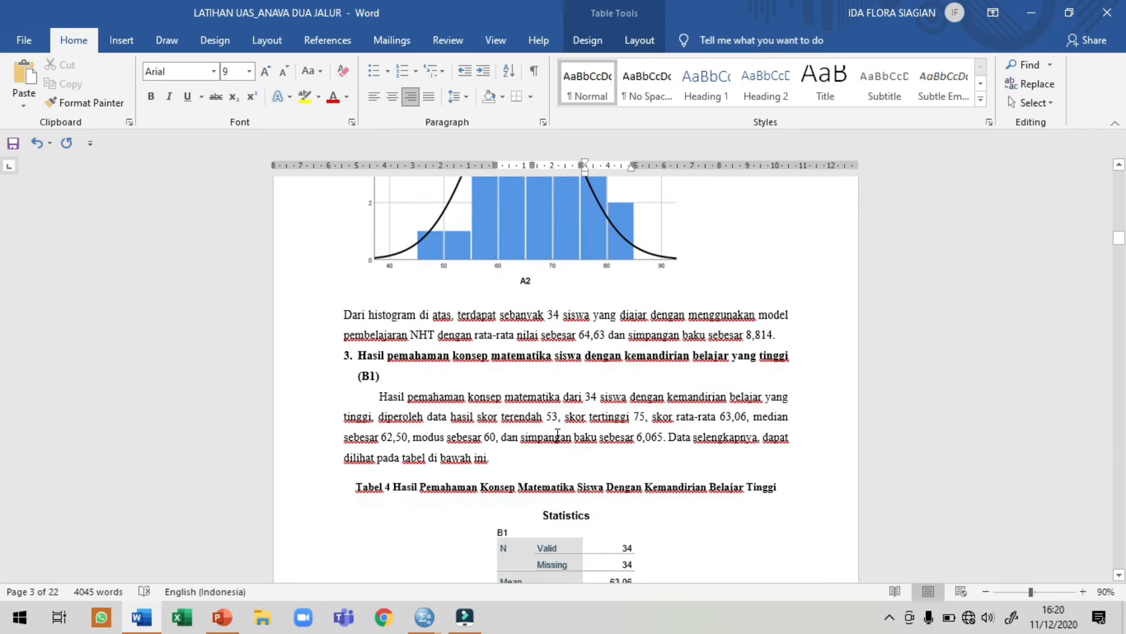
scroll(563, 438, "down", 2)
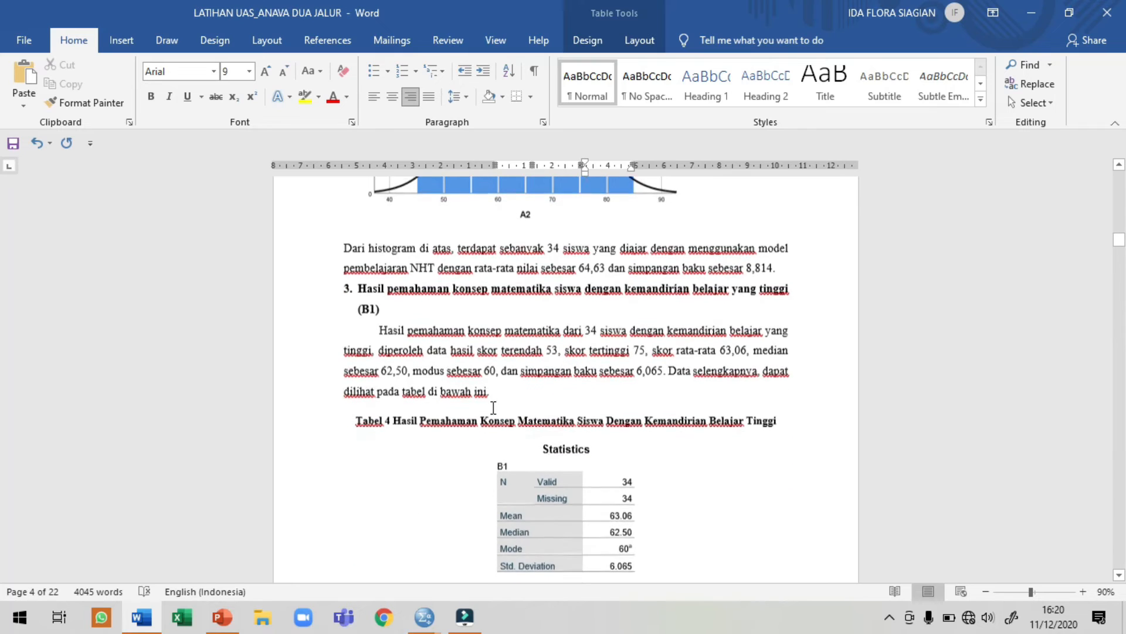
left_click(380, 306)
Switch to the SPSS output viewer and close Output3 without saving its contents
mouse_move(425, 616)
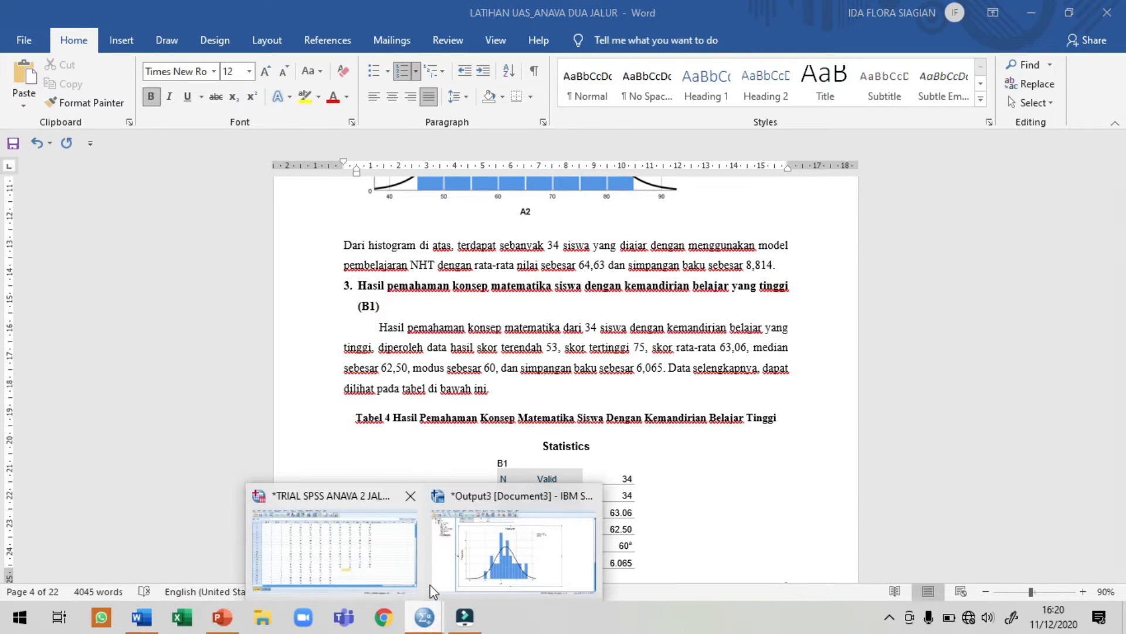
left_click(480, 565)
left_click(1106, 9)
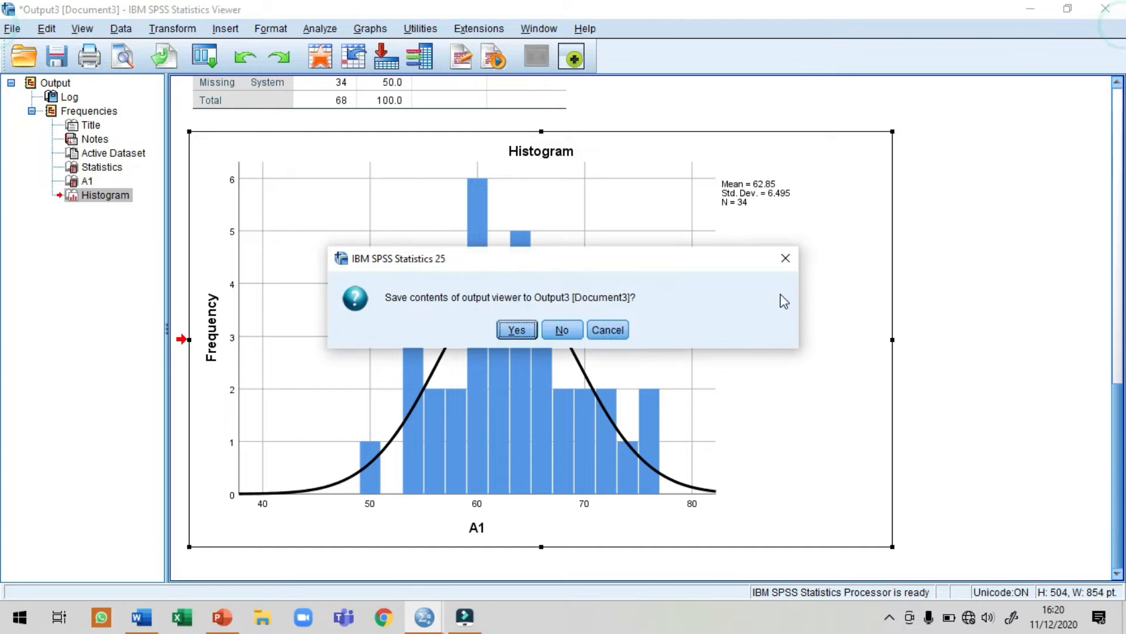
left_click(572, 328)
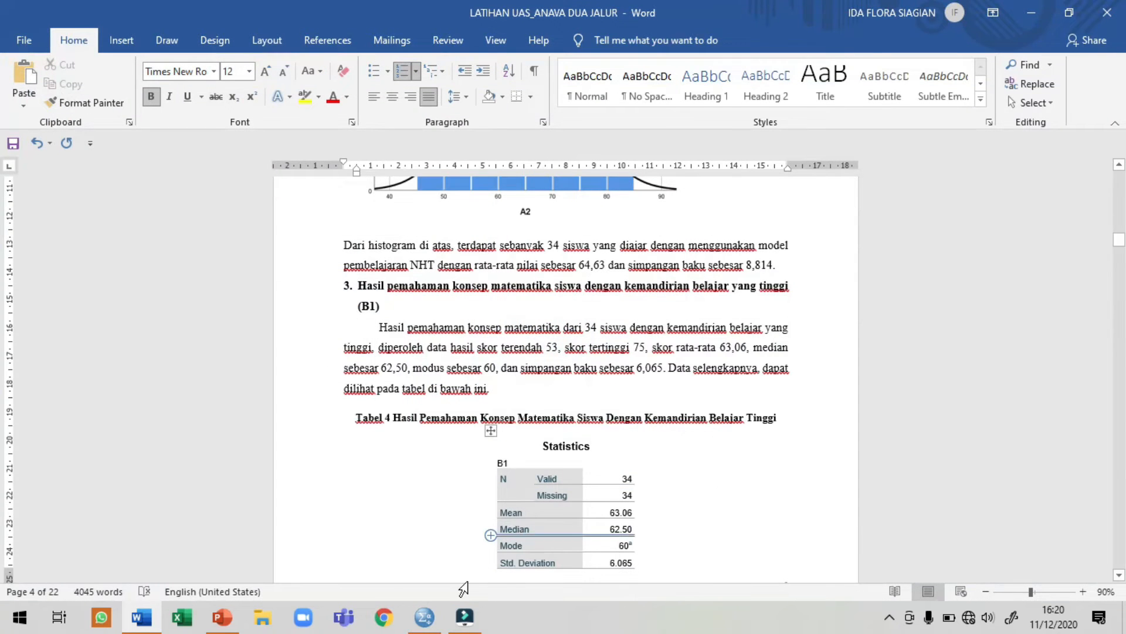
In the SPSS data editor, reset the Frequencies analysis and add B1 as its only variable
left_click(424, 616)
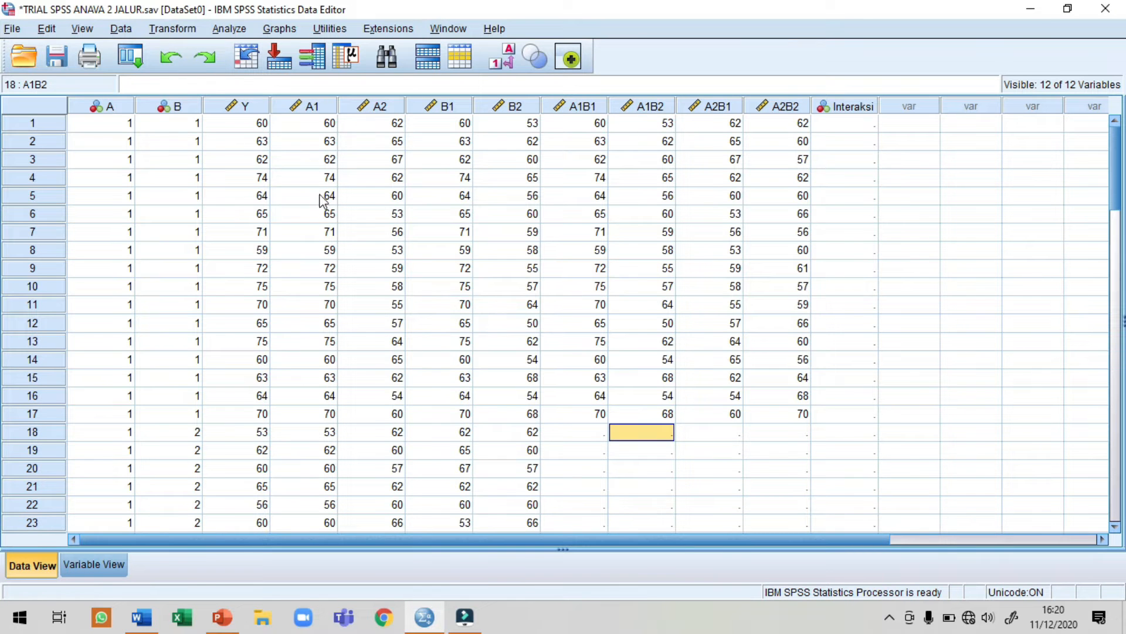
left_click(229, 30)
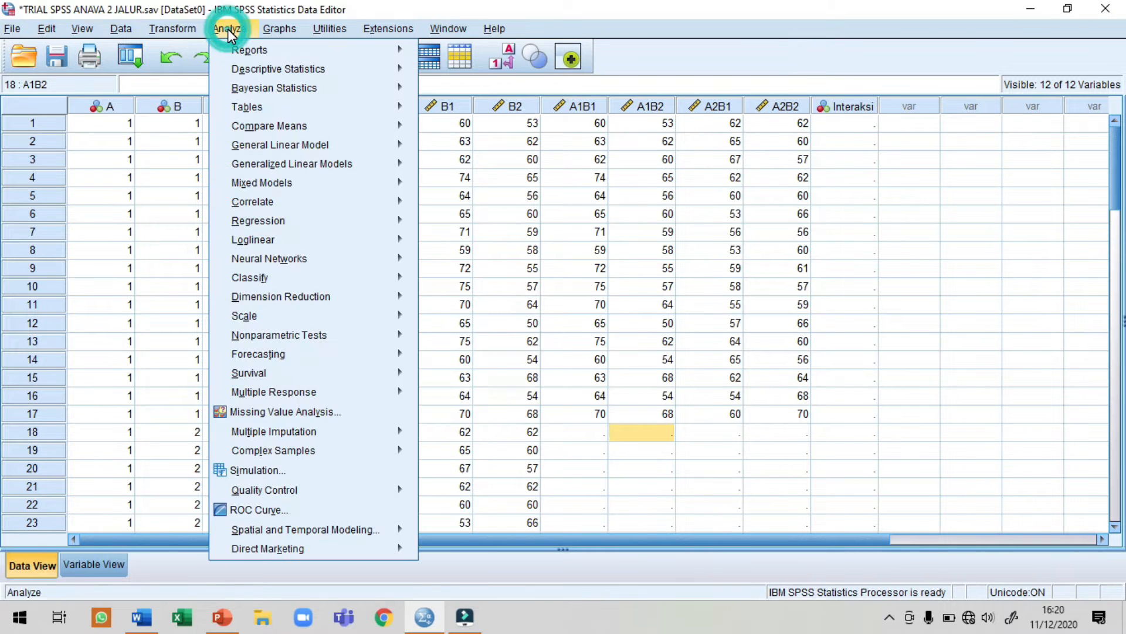
mouse_move(235, 51)
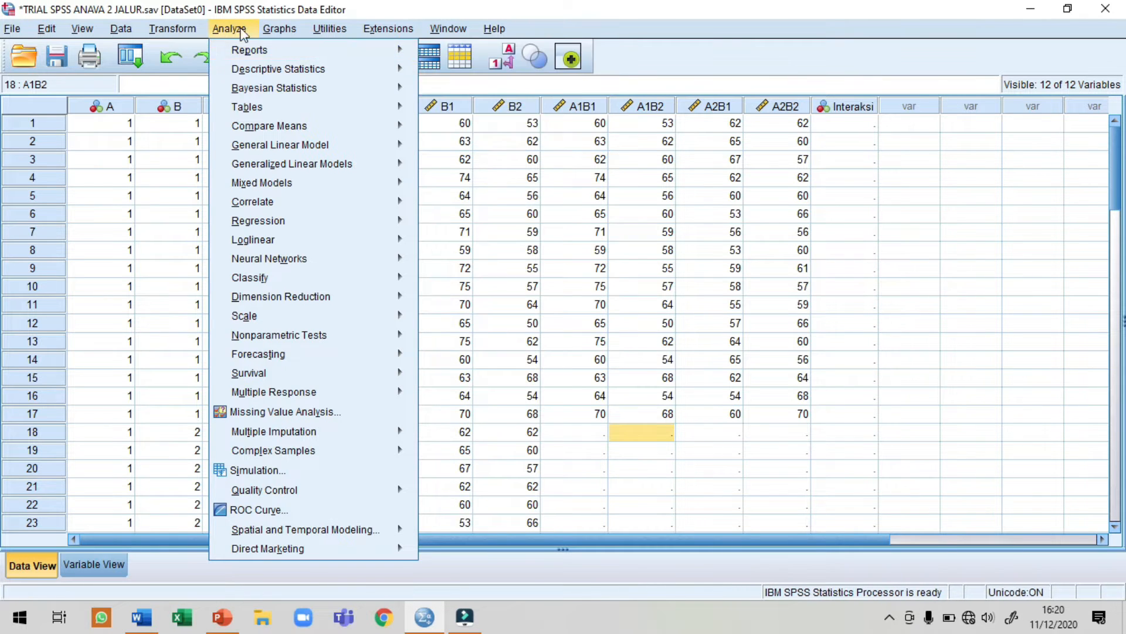
mouse_move(260, 71)
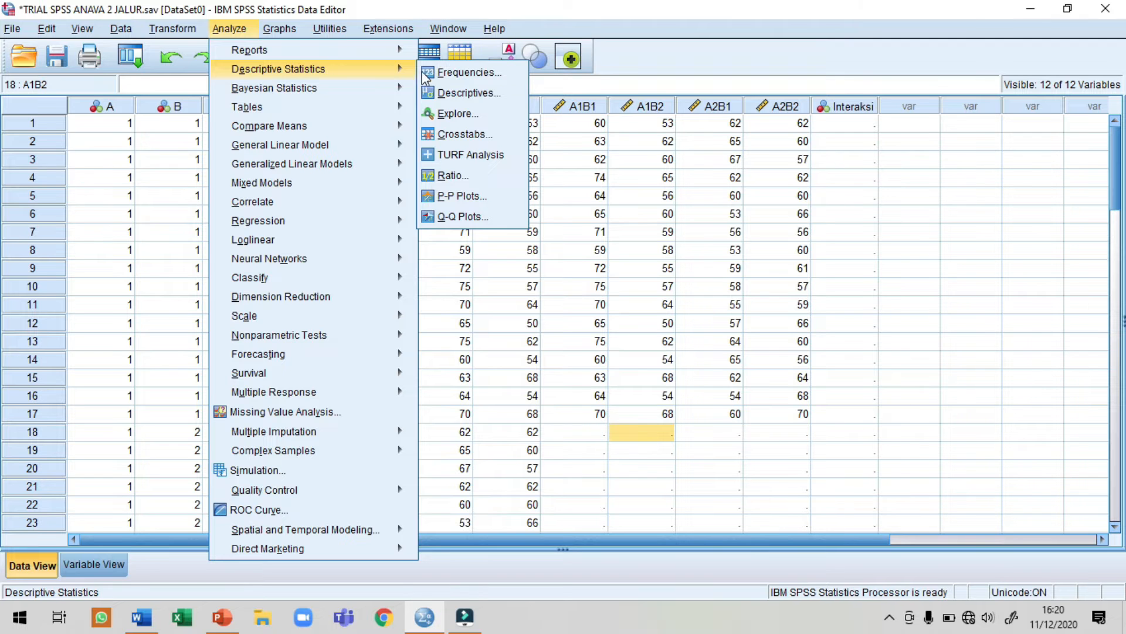
left_click(443, 74)
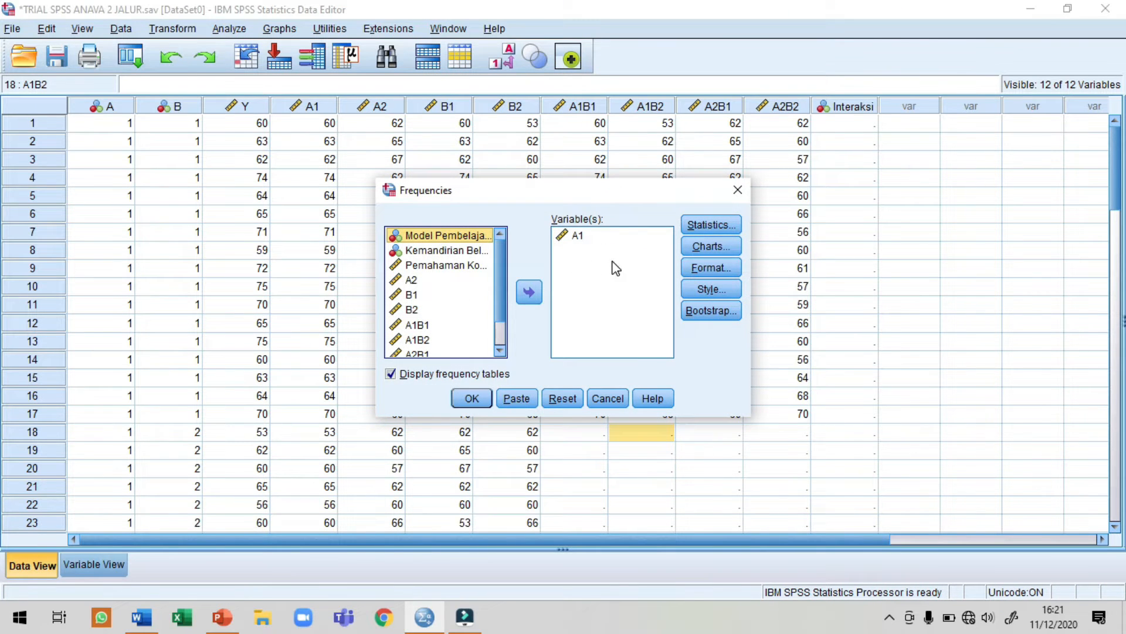
left_click(563, 399)
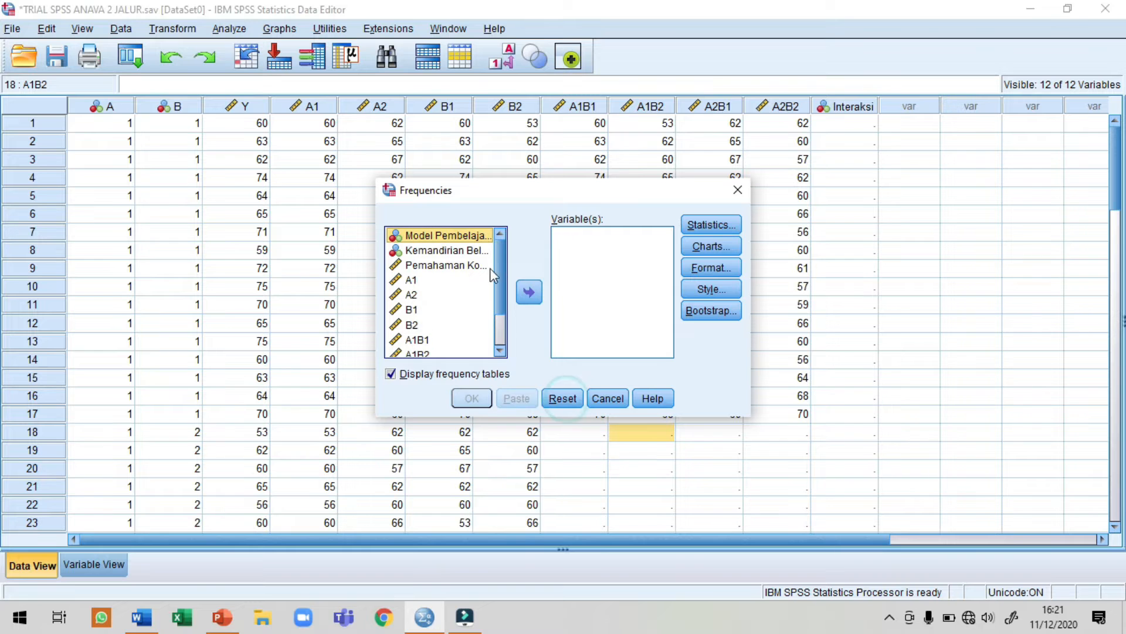
left_click(413, 310)
left_click(528, 293)
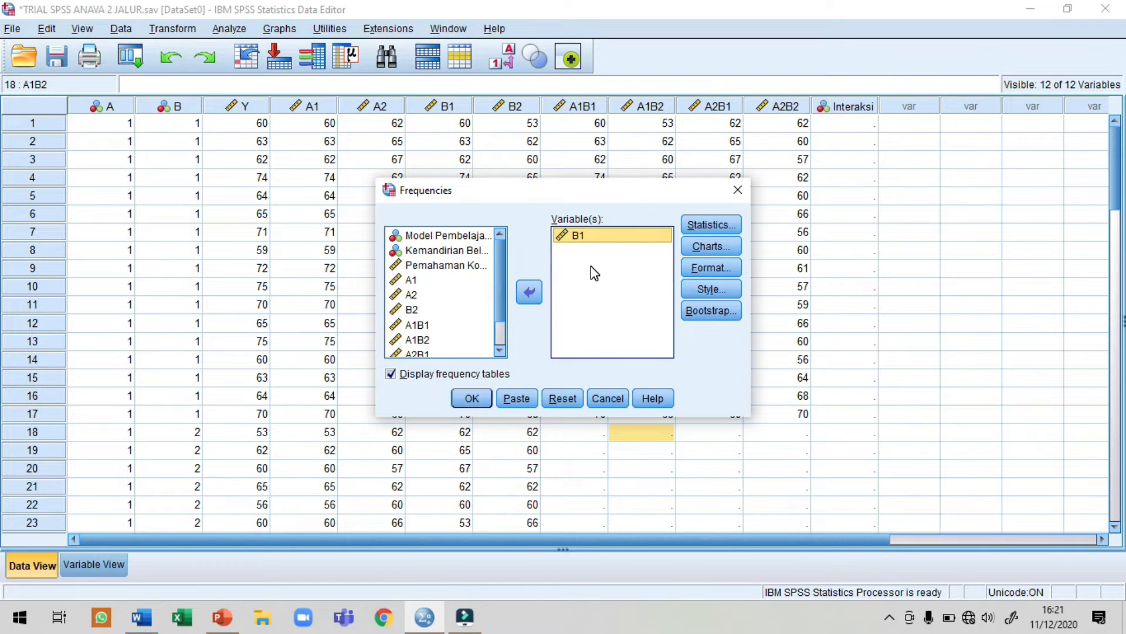
Request the mean, median, mode, standard deviation, minimum and maximum in the Frequencies statistics for B1
left_click(699, 226)
left_click(612, 199)
left_click(608, 211)
left_click(607, 229)
left_click(402, 378)
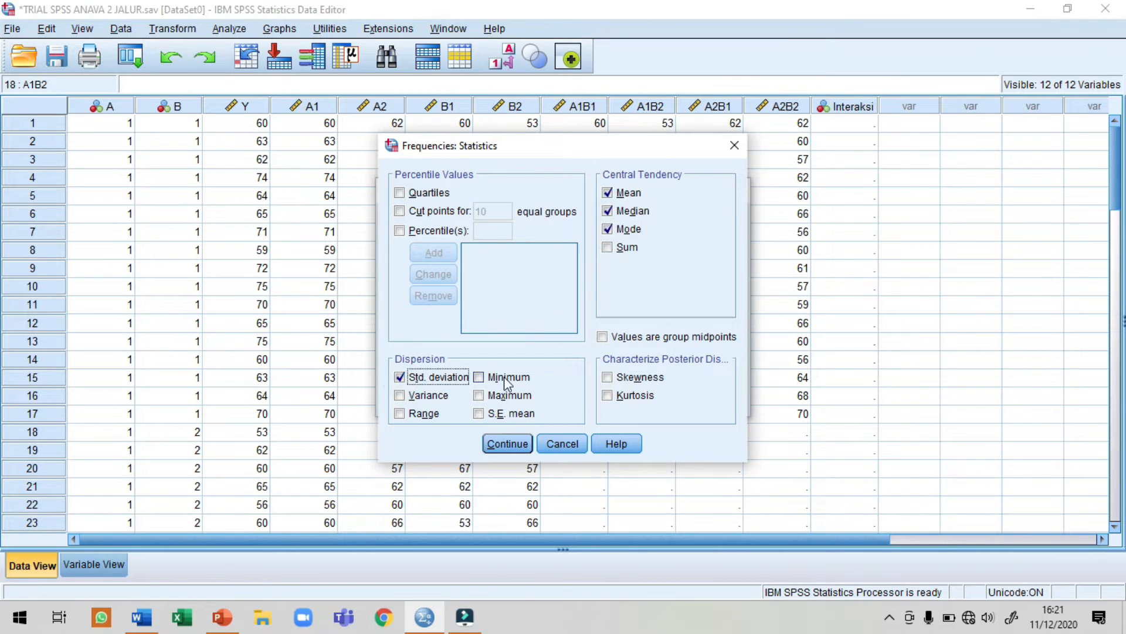
left_click(480, 378)
left_click(479, 396)
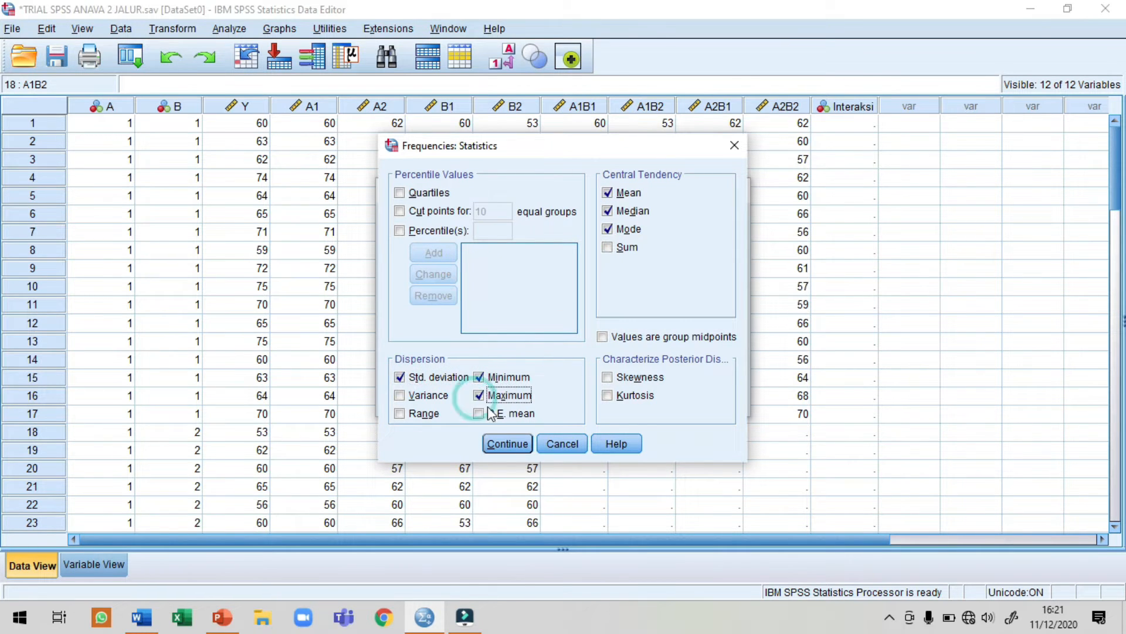
left_click(505, 443)
Add a histogram with normal curve to the B1 Frequencies analysis and run it
left_click(711, 246)
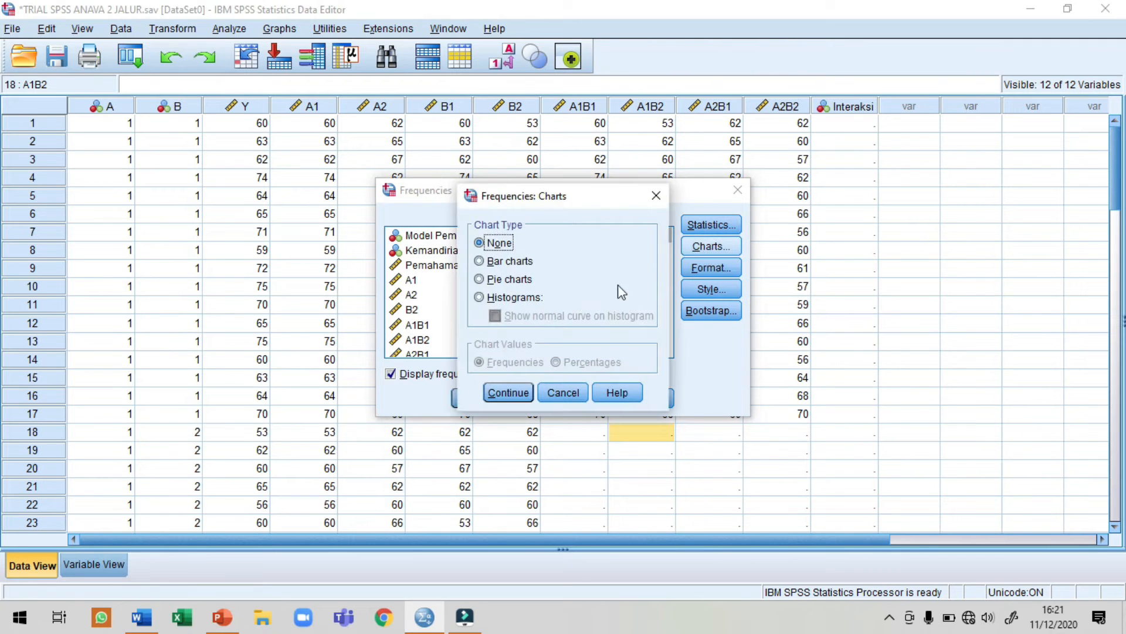
left_click(481, 298)
left_click(495, 315)
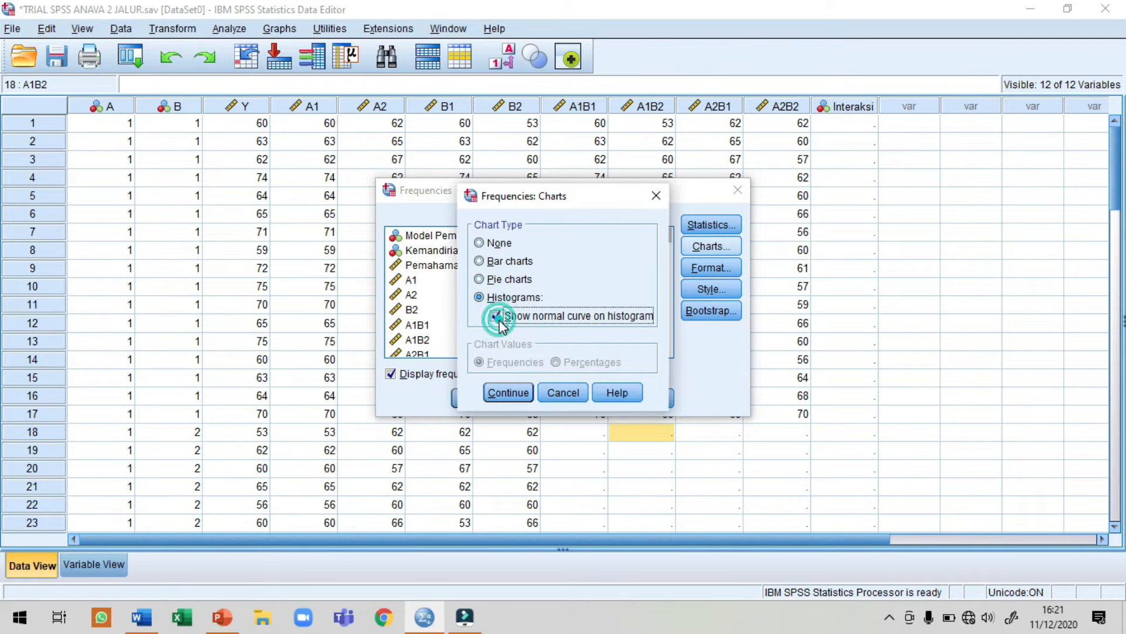
left_click(508, 392)
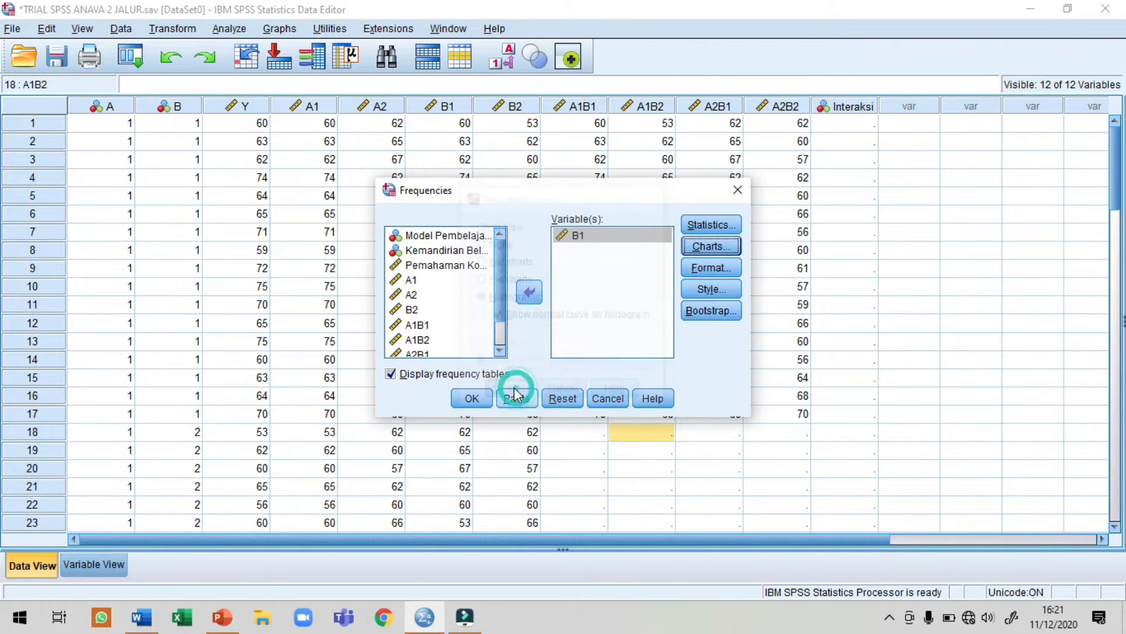
left_click(472, 399)
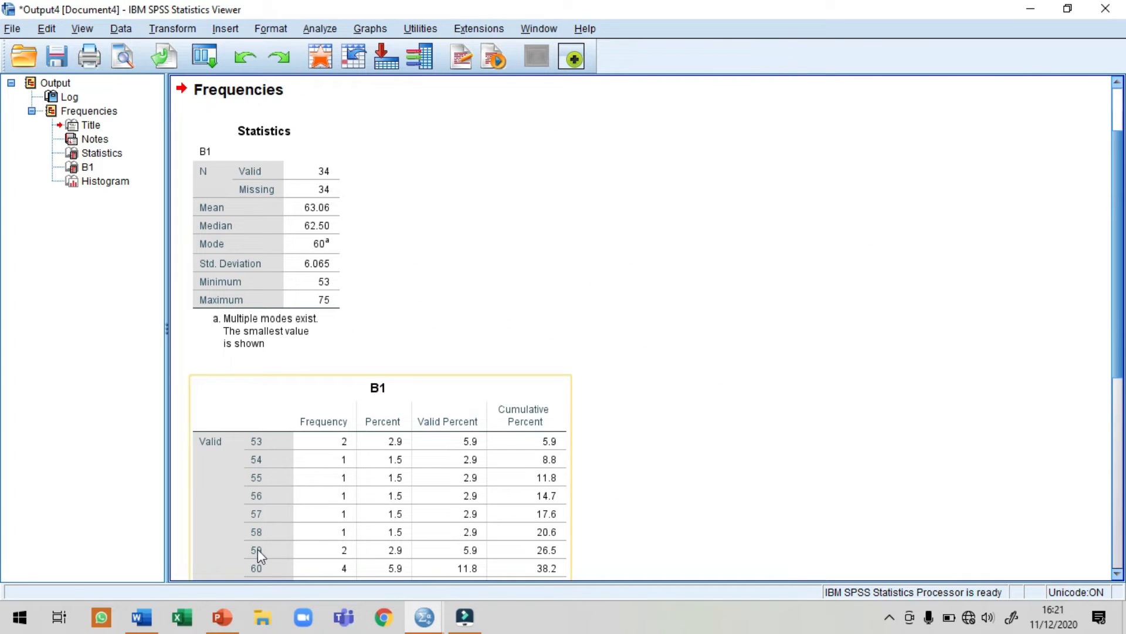
Switch to the Word report and delete the old B1 Statistics table below the Tabel 4 caption
left_click(141, 616)
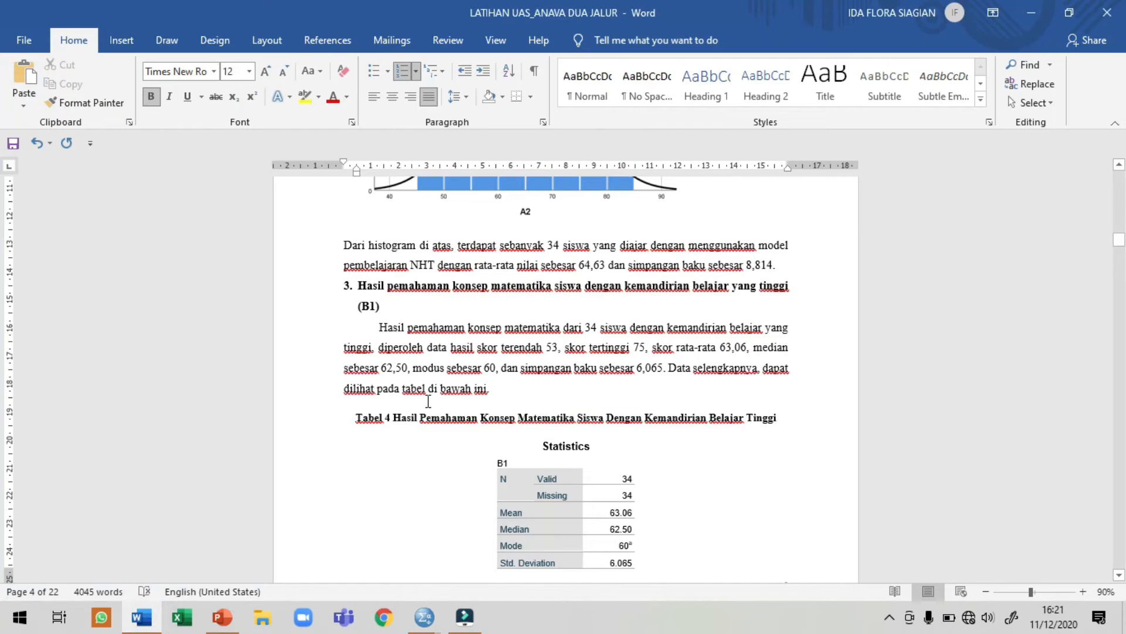
scroll(421, 404, "down", 5)
scroll(502, 323, "up", 1)
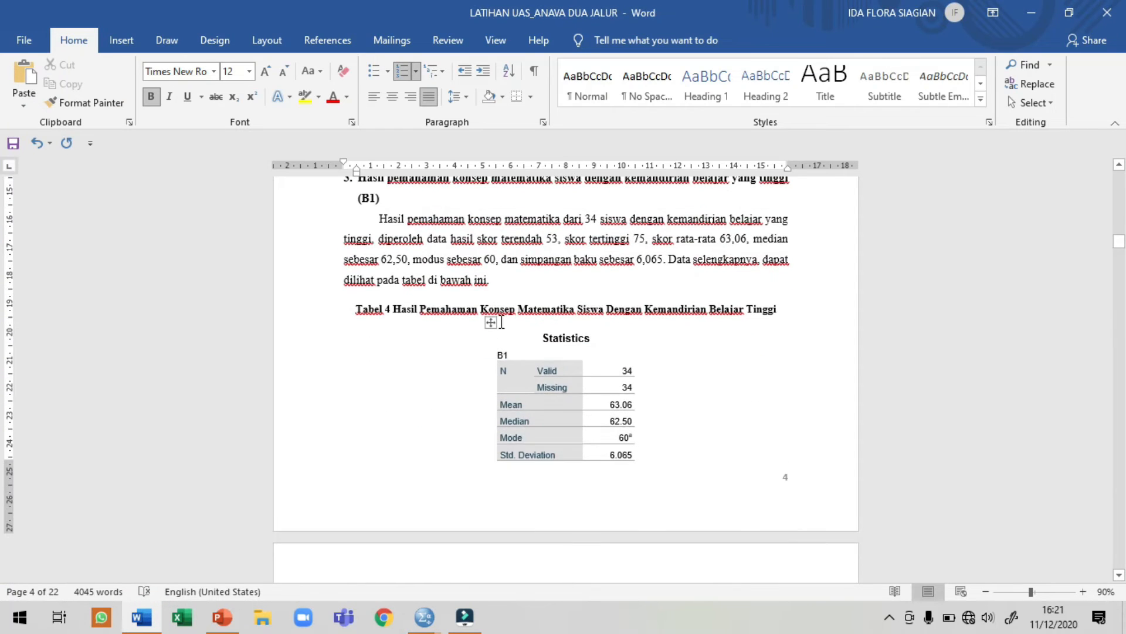
left_click(492, 323)
right_click(492, 324)
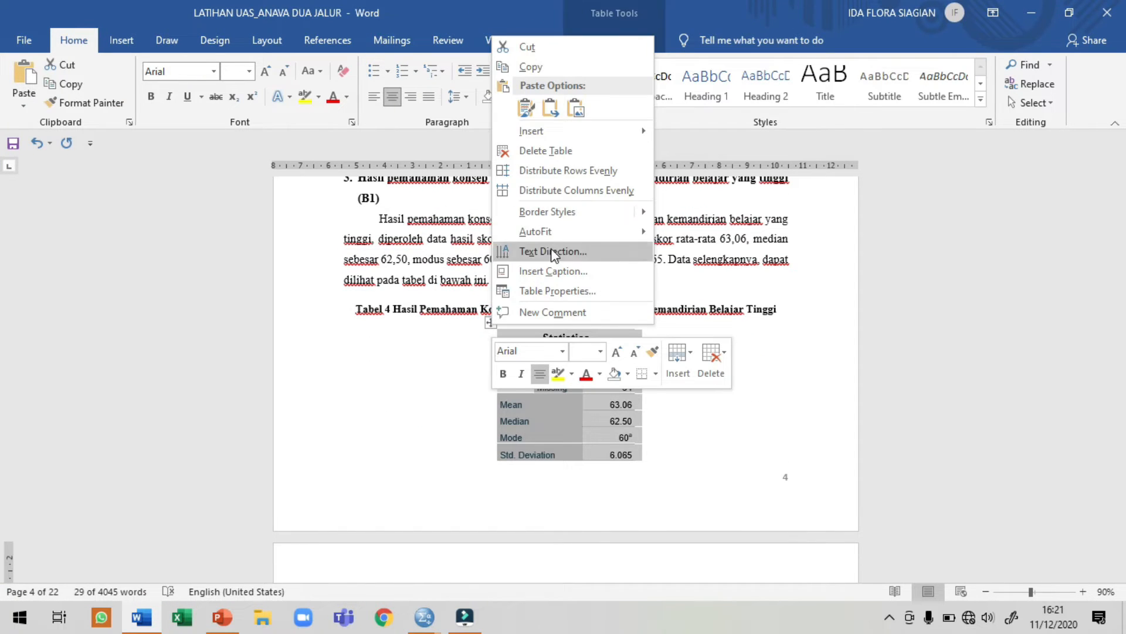
left_click(554, 150)
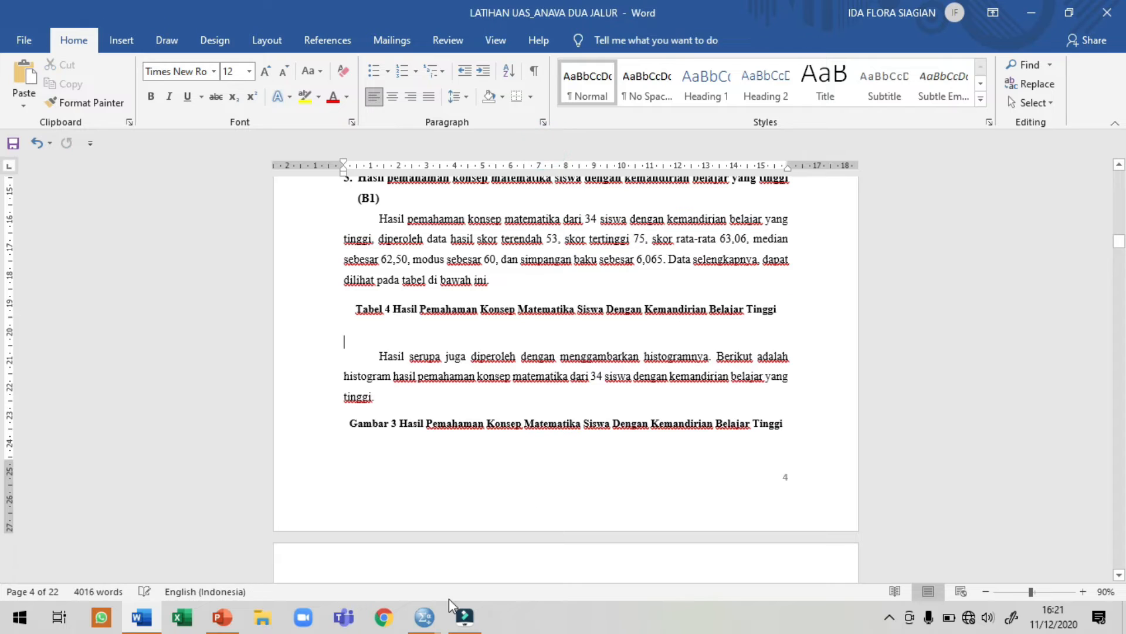
Copy the B1 Statistics table from the SPSS output Output4 and paste it below the Tabel 4 caption in Word
mouse_move(429, 621)
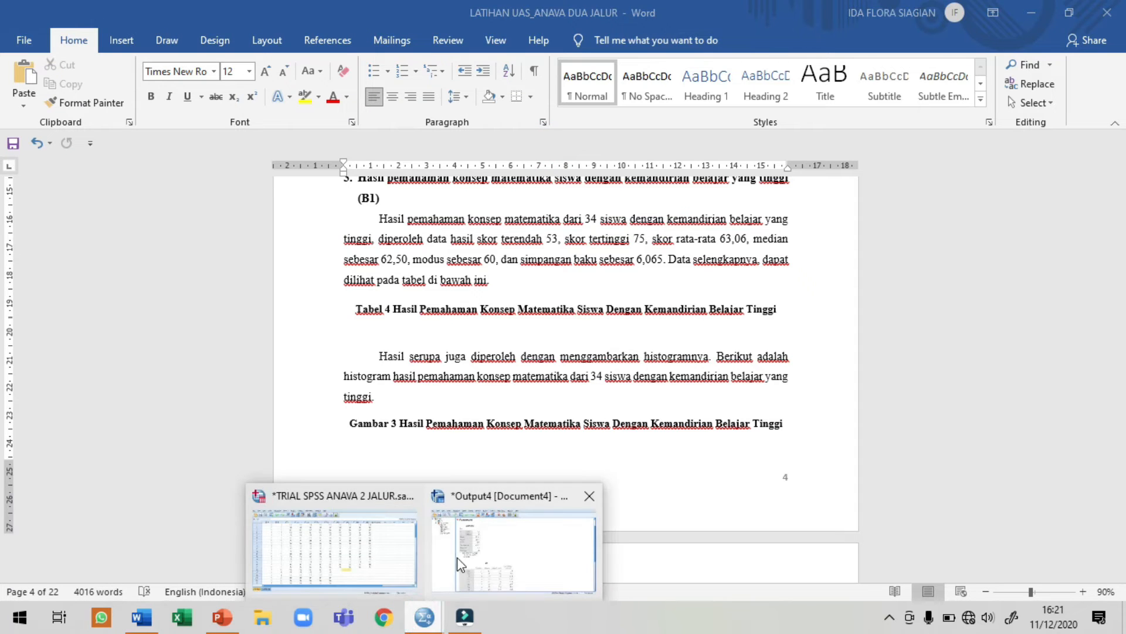
left_click(459, 556)
left_click(315, 254)
right_click(315, 253)
left_click(331, 285)
left_click(142, 617)
left_click(434, 338)
right_click(434, 337)
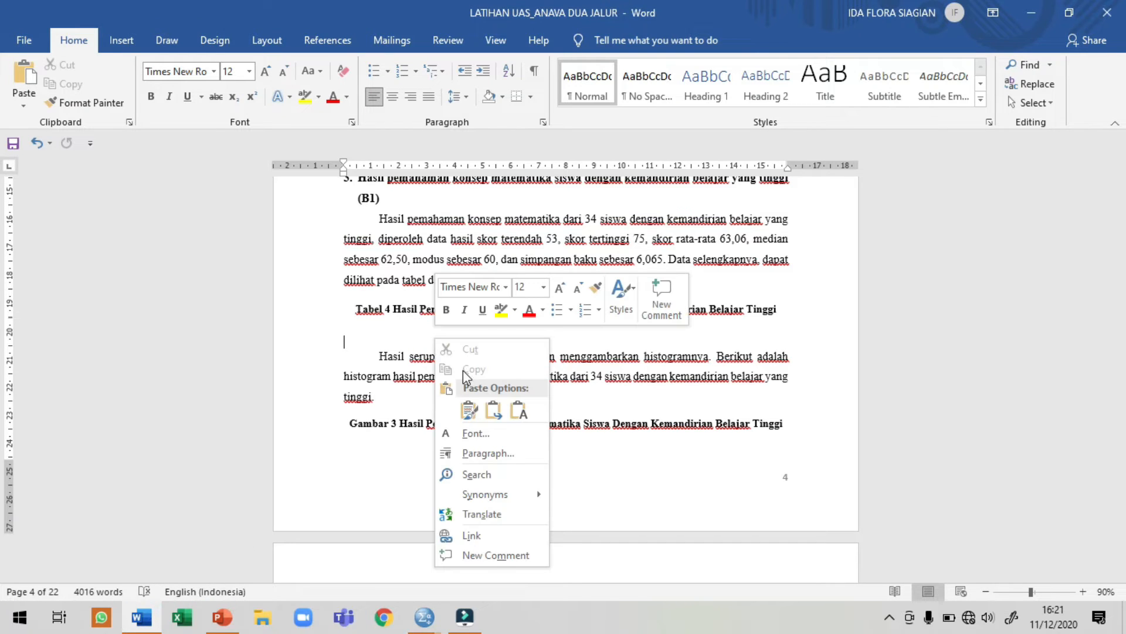
left_click(392, 338)
key("ctrl+v")
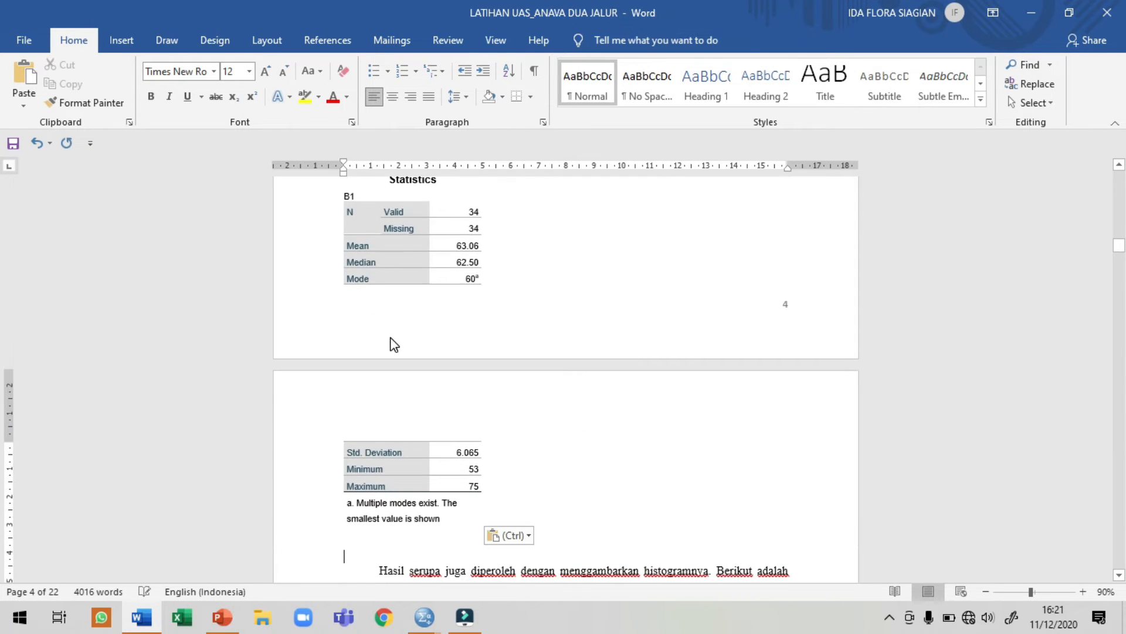
Center the pasted B1 Statistics table and remove the empty line between it and the Tabel 4 caption
scroll(381, 317, "up", 2)
scroll(363, 283, "up", 1)
left_click(338, 302)
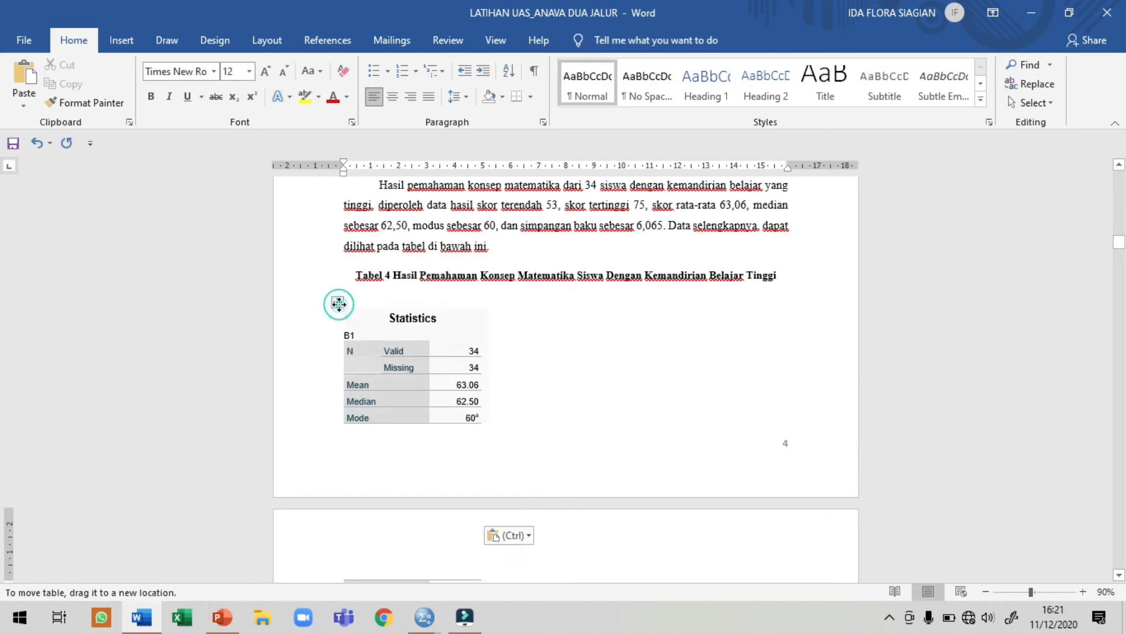
left_click(393, 97)
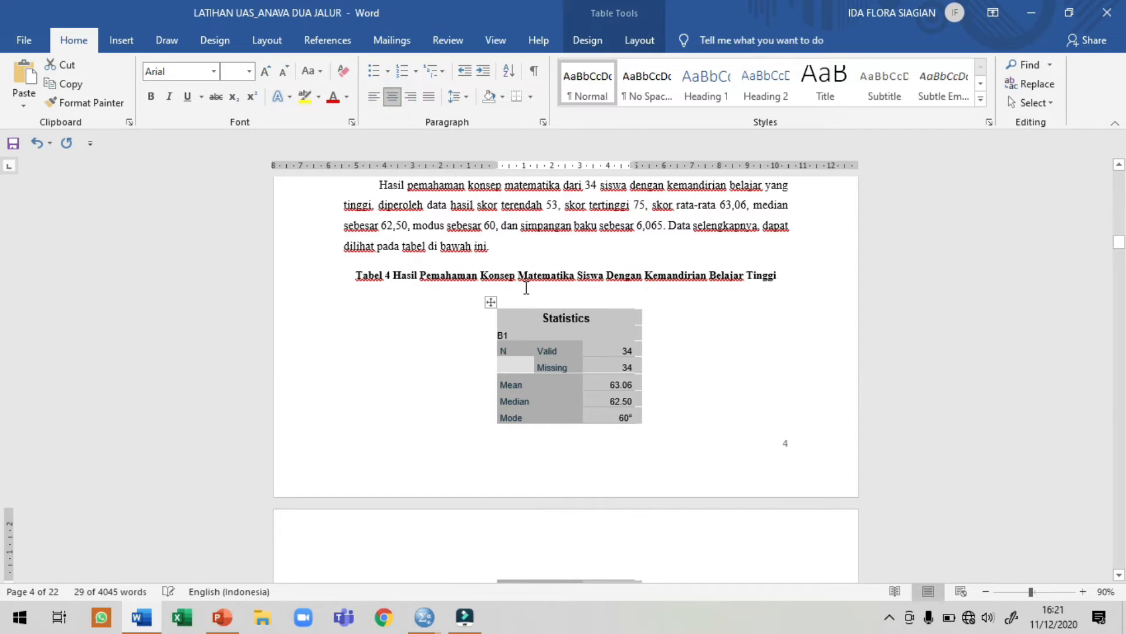
left_click(534, 293)
key("BackSpace")
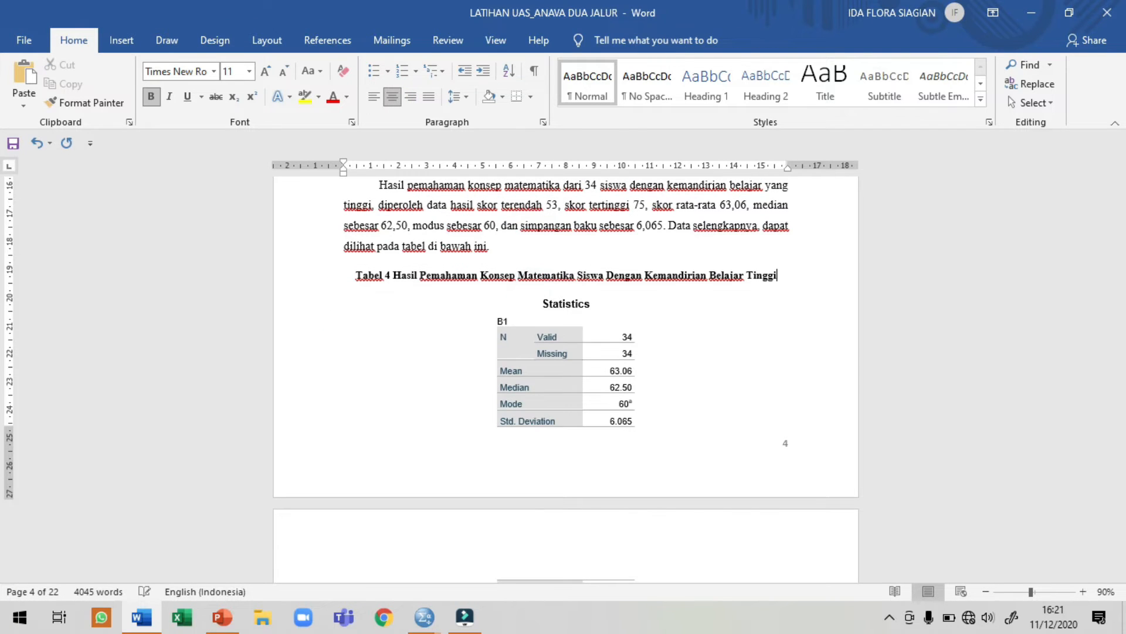
Check the student count, lowest and highest scores, mean and median in the B1 paragraph against the Statistics table
scroll(606, 351, "up", 2)
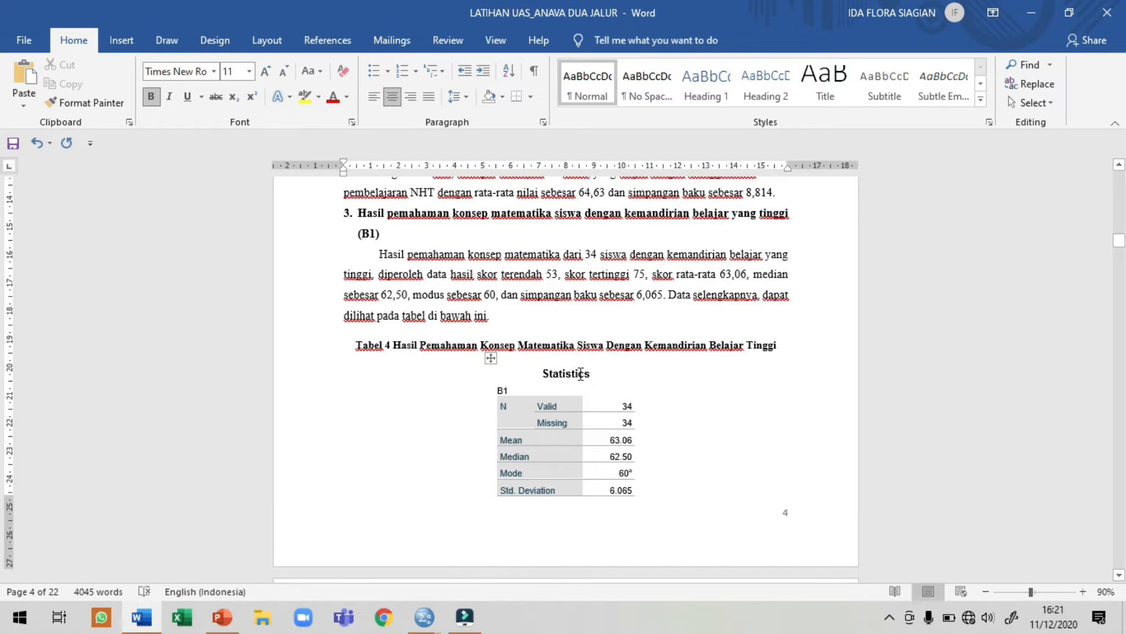
scroll(581, 374, "up", 1)
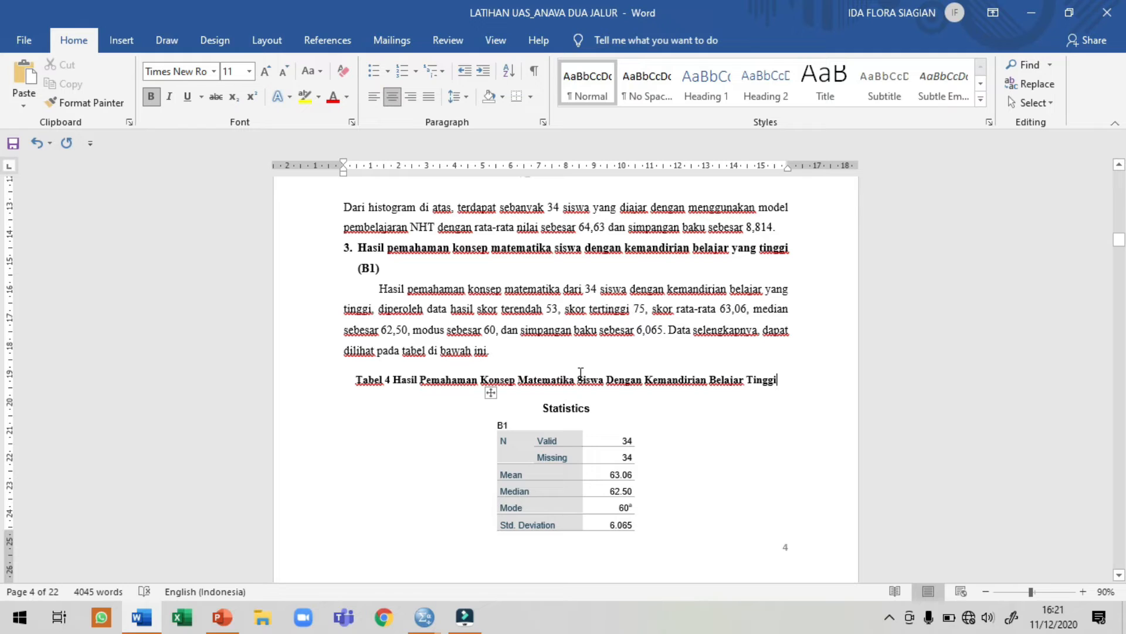
left_click(697, 380)
left_click(574, 296)
left_click(453, 288)
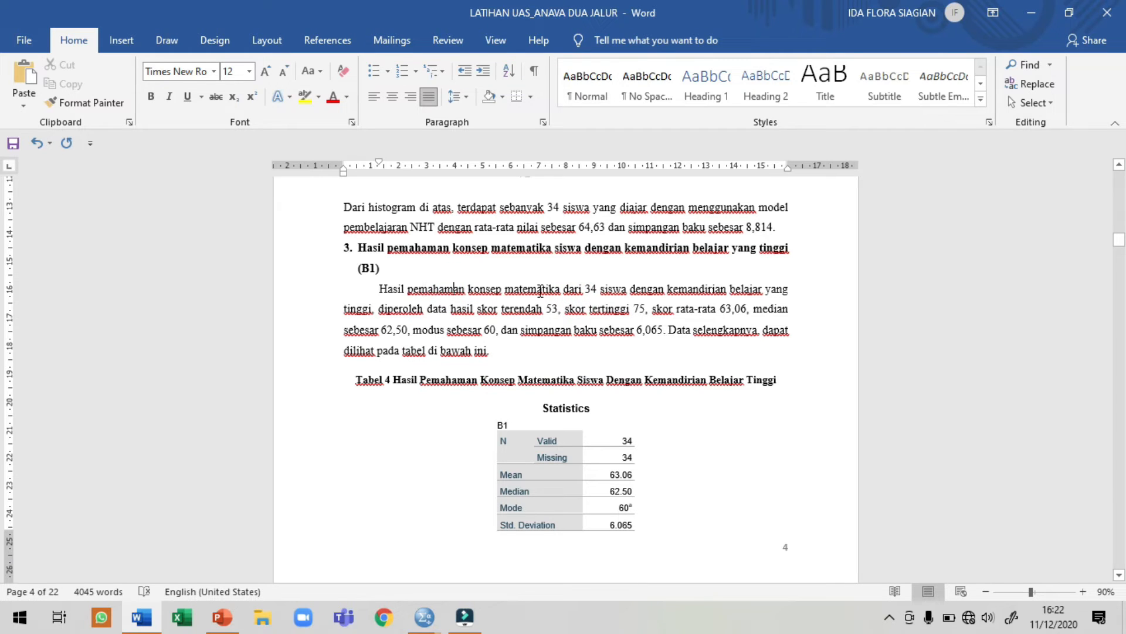
left_click(584, 288)
scroll(610, 521, "down", 3)
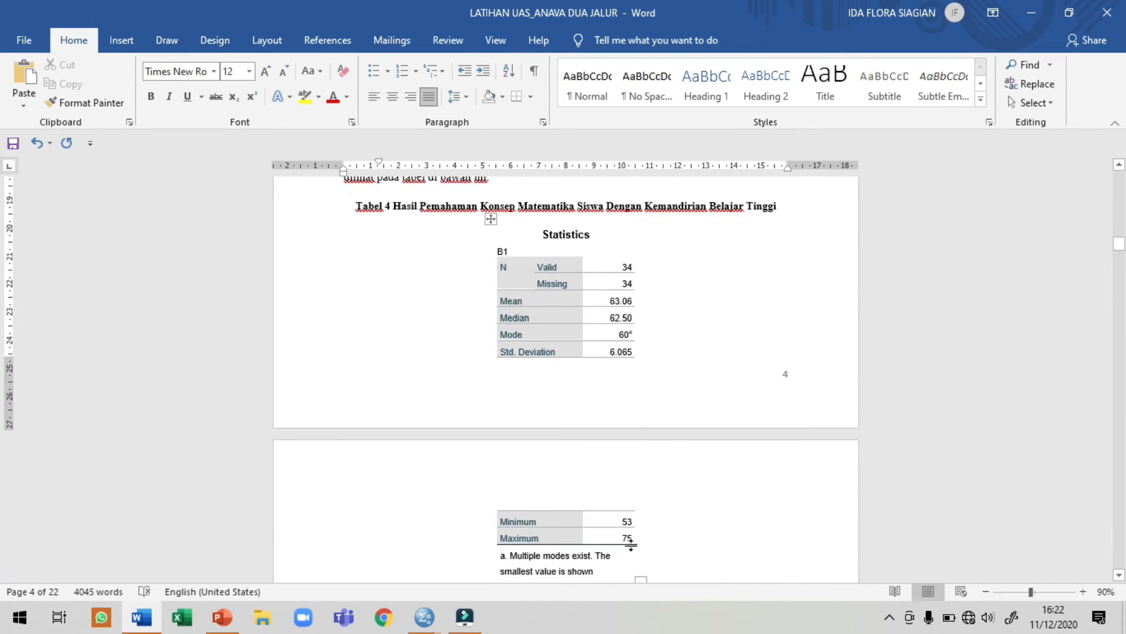
scroll(631, 541, "up", 2)
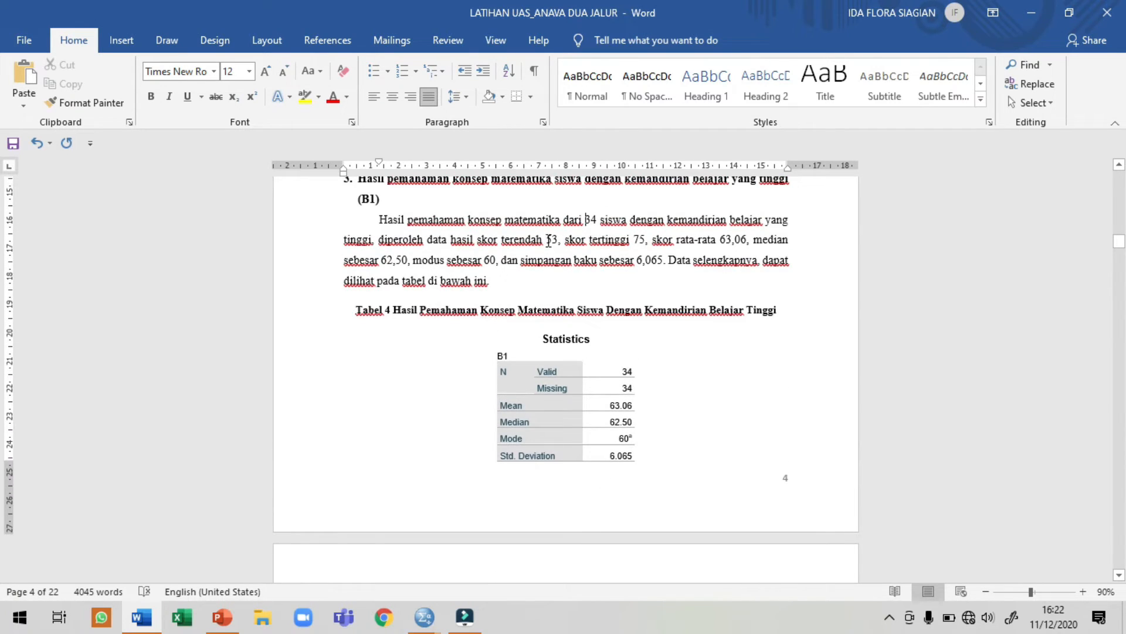
scroll(664, 460, "down", 2)
scroll(642, 503, "up", 2)
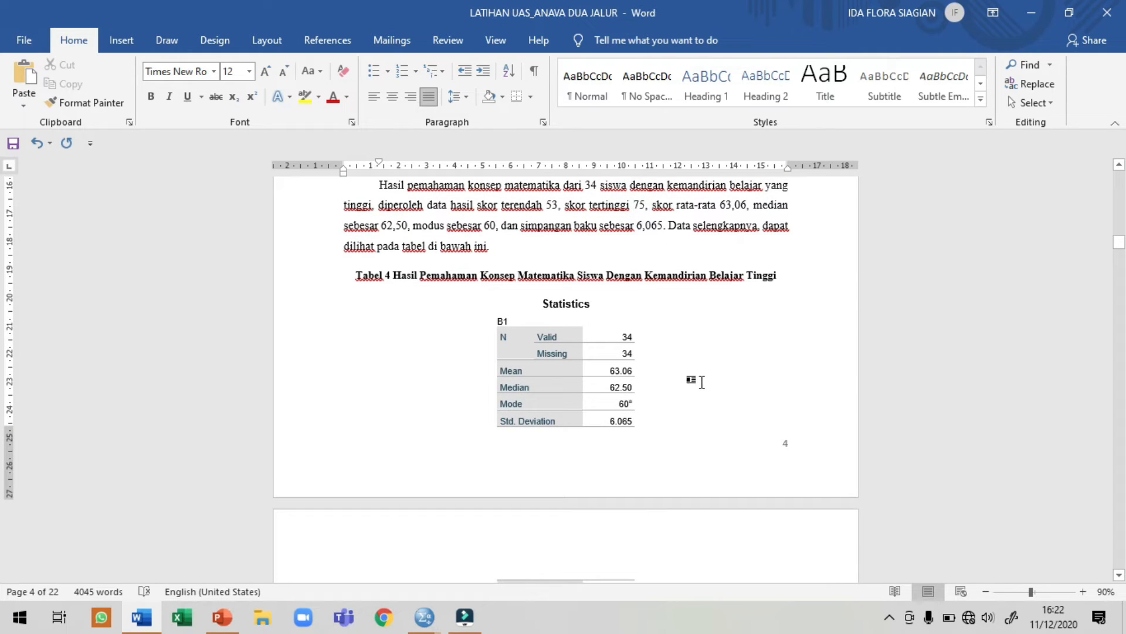
left_click(743, 204)
left_click(390, 227)
Remove the extra blank line below the B1 Statistics table and delete the old histogram under the Gambar 3 caption
scroll(654, 229, "down", 10)
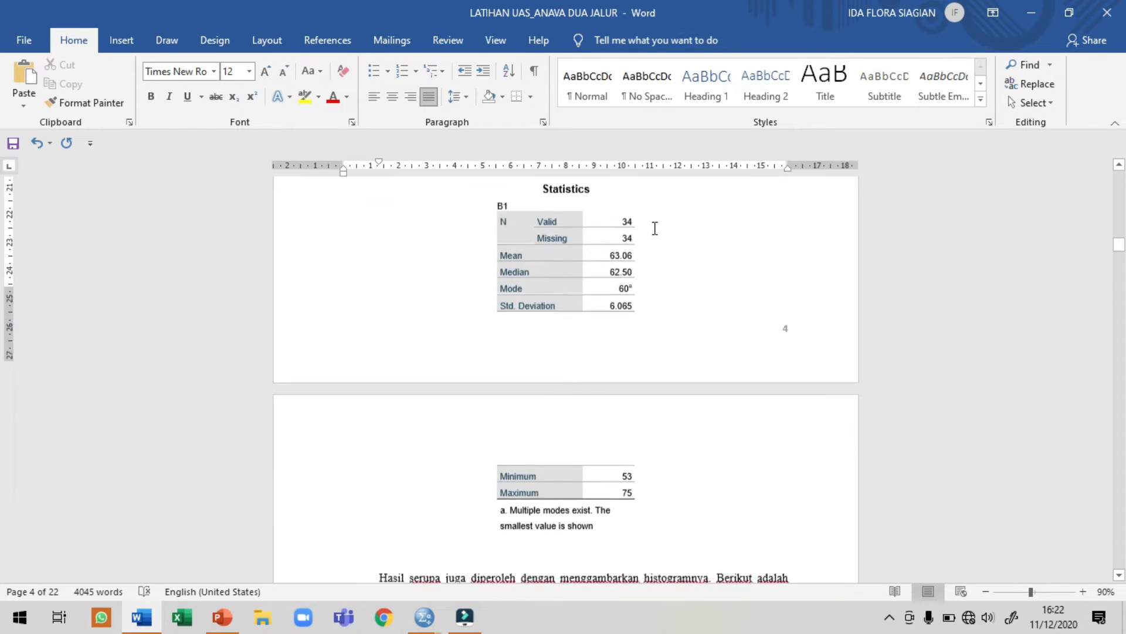
left_click(610, 359)
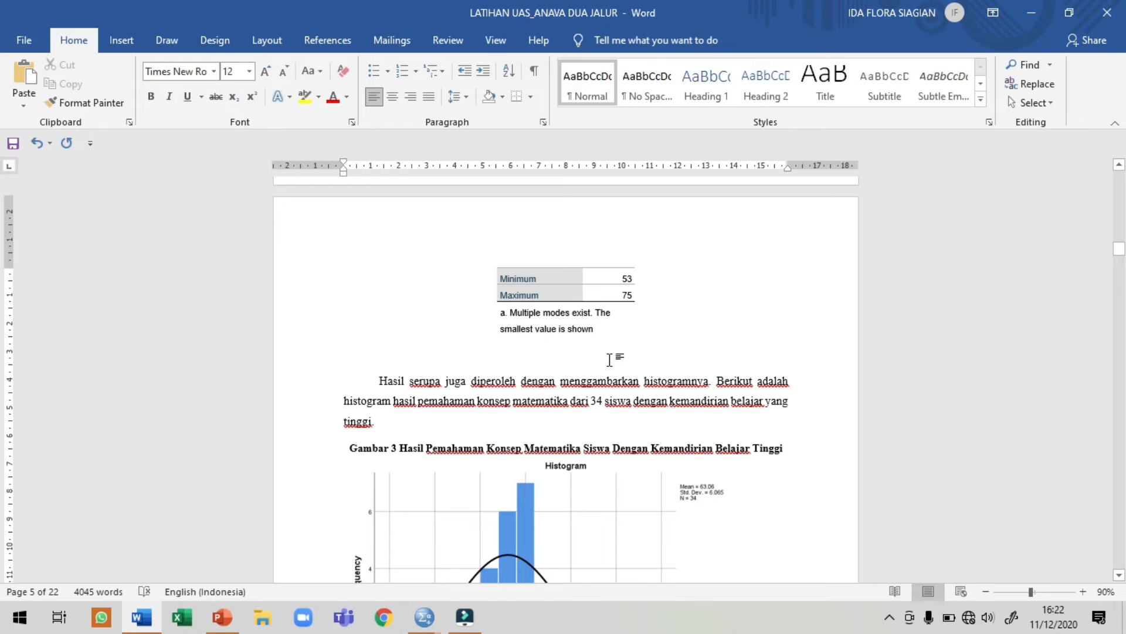
key("Delete")
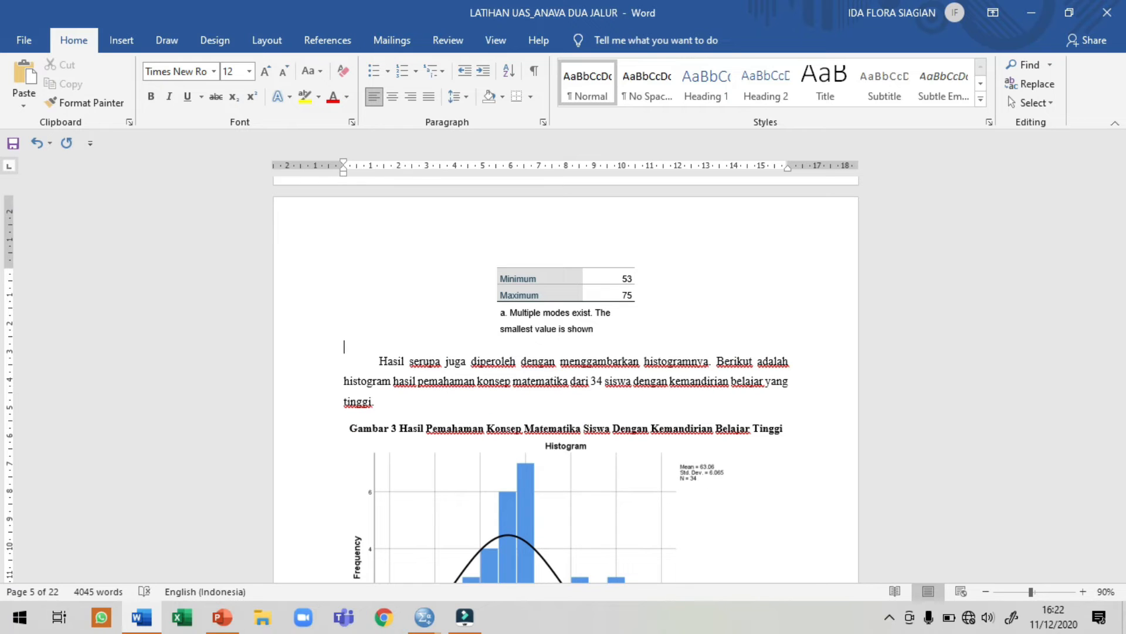
scroll(608, 359, "down", 4)
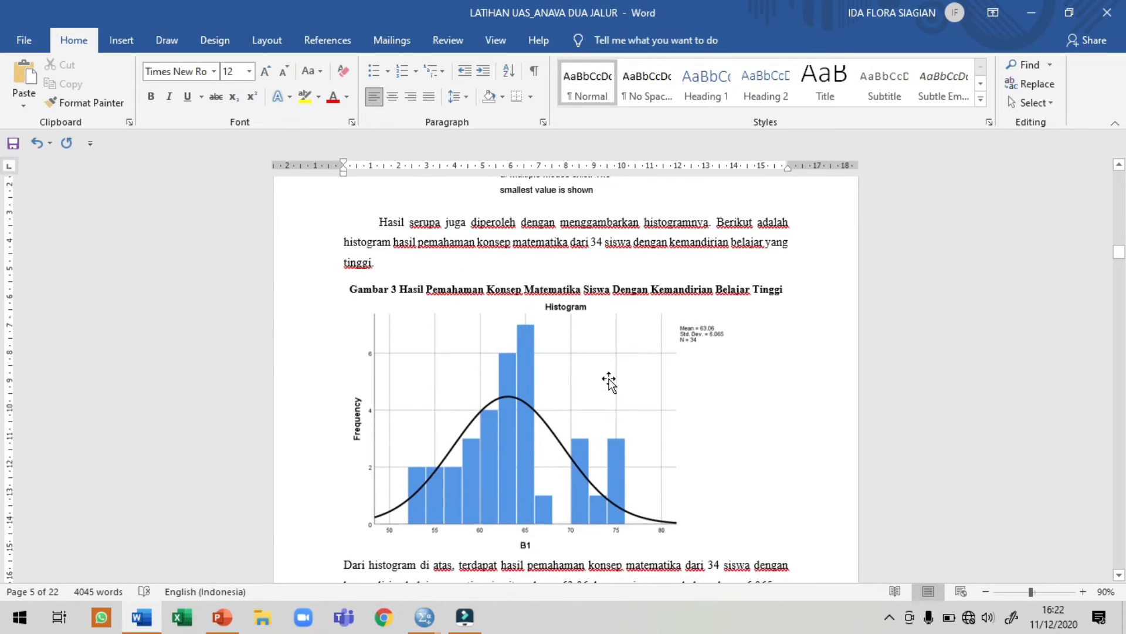
left_click(609, 382)
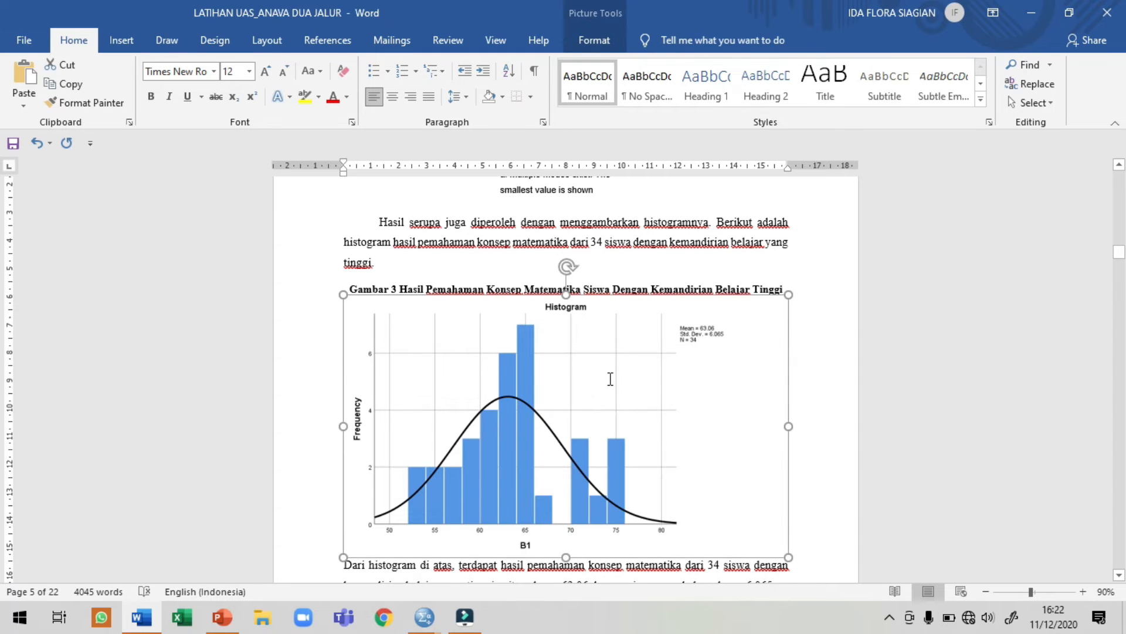
key("Delete")
Copy the B1 histogram from the SPSS output Output4 and paste it below the Gambar 3 caption in Word
mouse_move(424, 616)
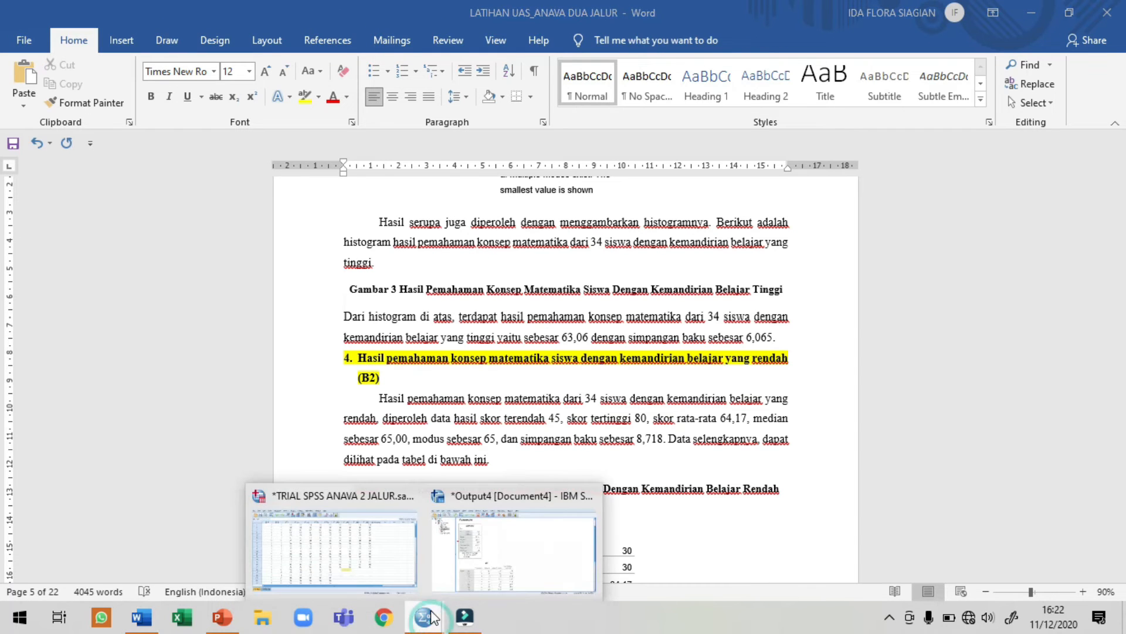
left_click(477, 555)
scroll(610, 450, "down", 10)
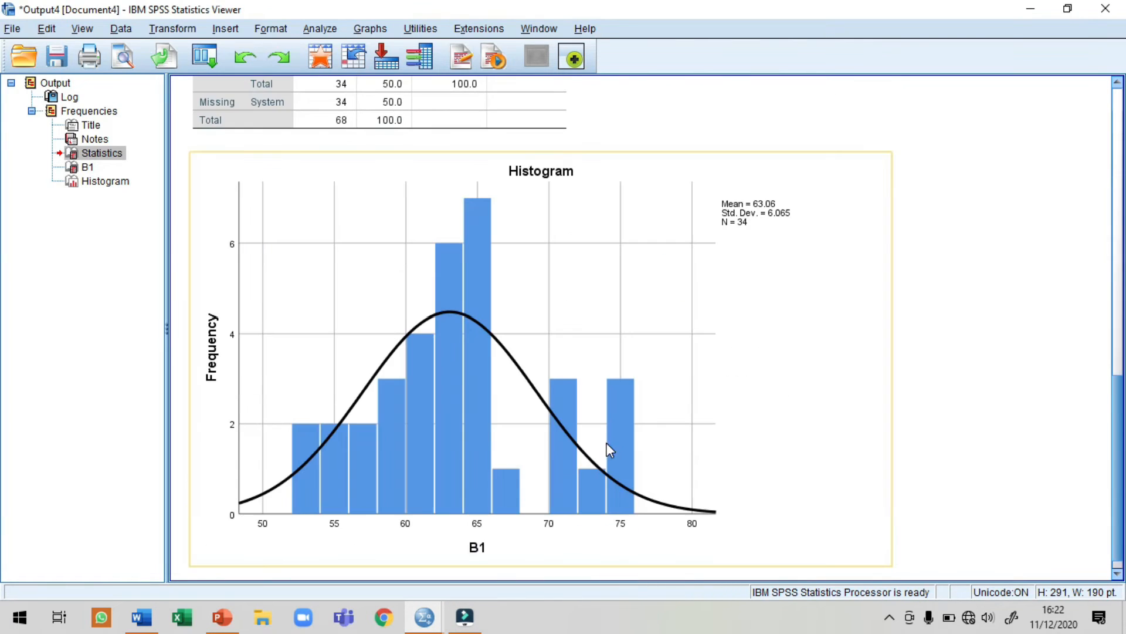
left_click(548, 369)
right_click(551, 366)
left_click(568, 397)
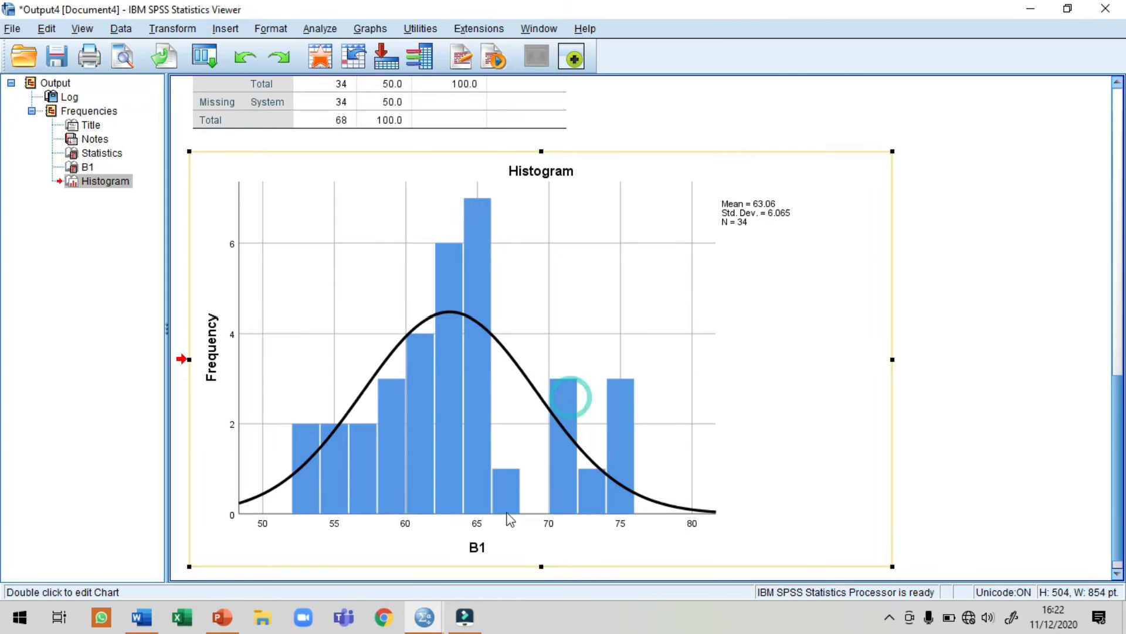
left_click(157, 625)
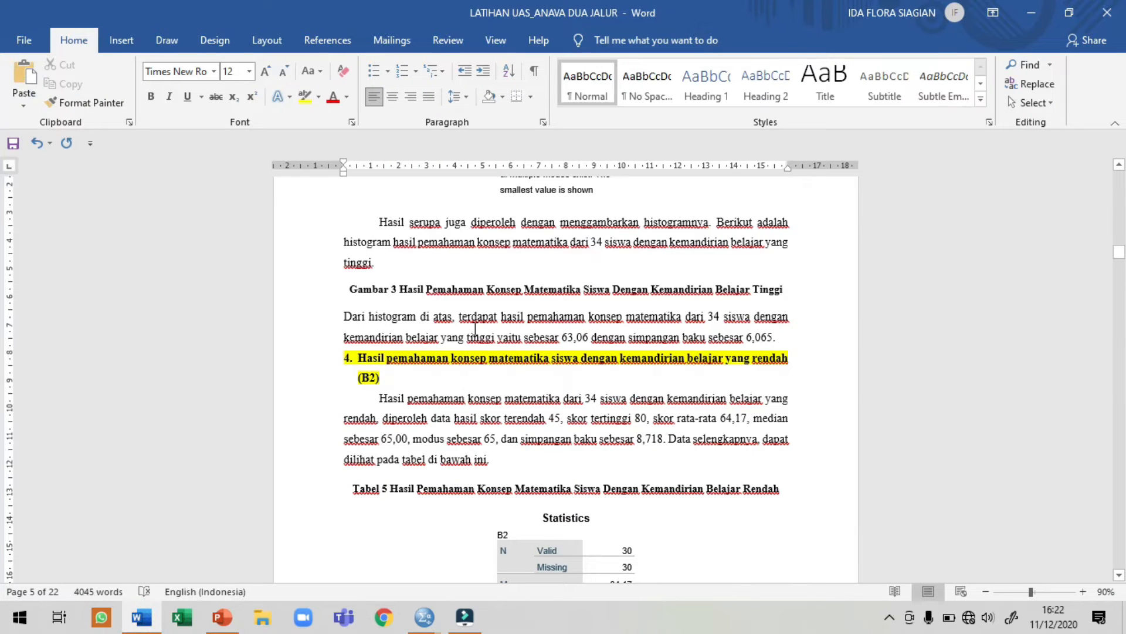
key("ctrl+v")
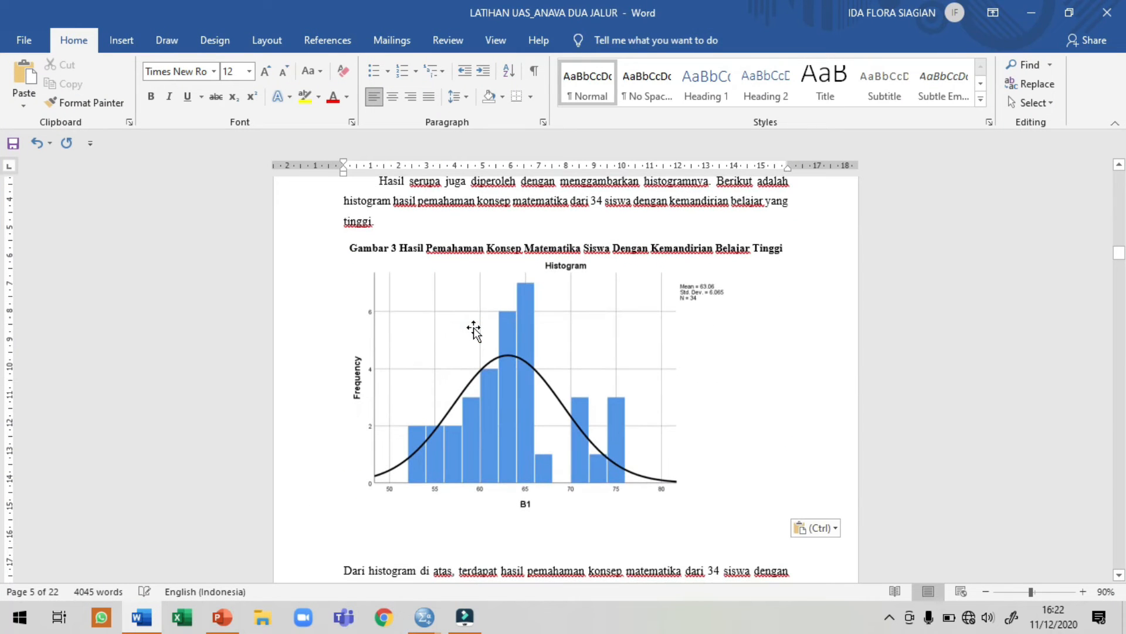
Remove the extra blank line between the pasted B1 histogram and the paragraph describing it
left_click(473, 327)
left_click(477, 546)
key("BackSpace")
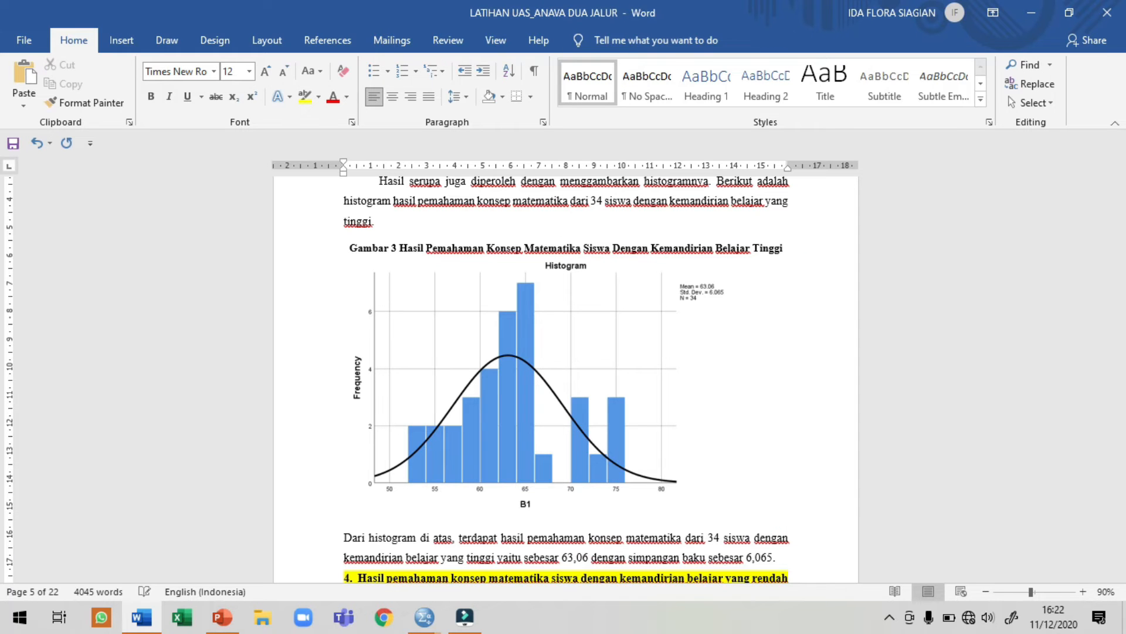
scroll(605, 455, "down", 2)
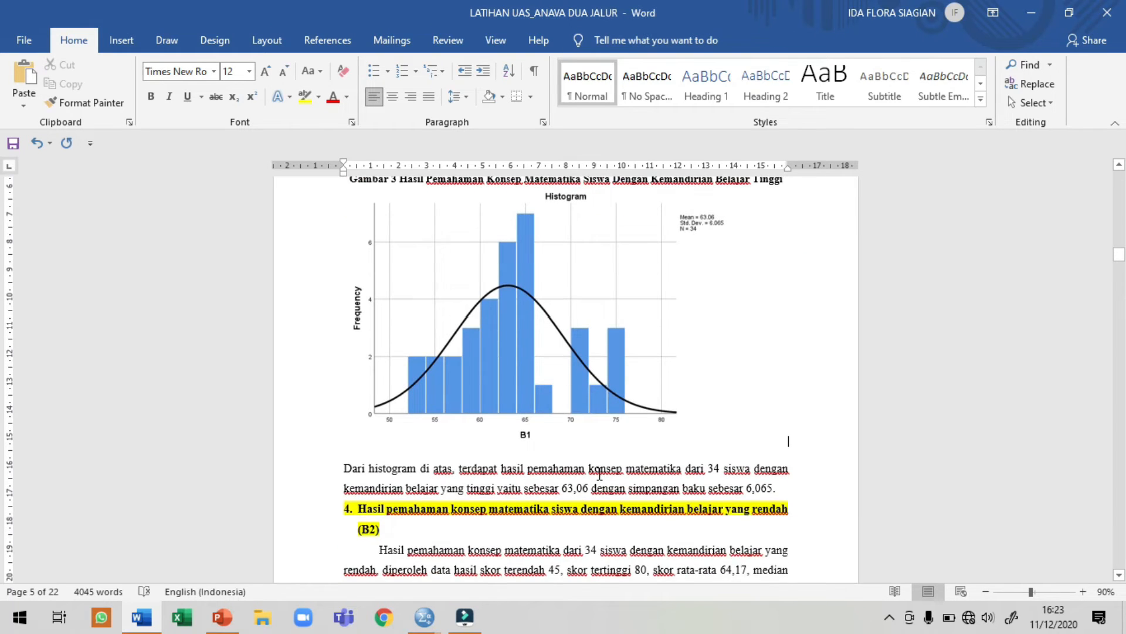
scroll(699, 498, "up", 1)
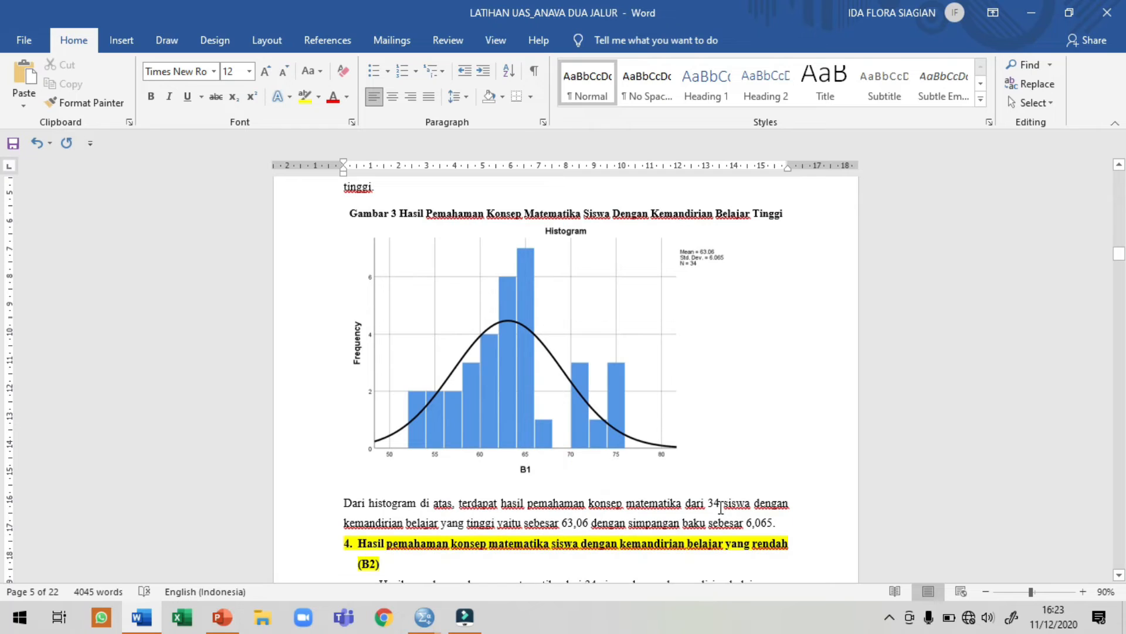
Check the student count and standard deviation in the paragraph below the B1 histogram, and go through the report to the A1B1 section
left_click(713, 501)
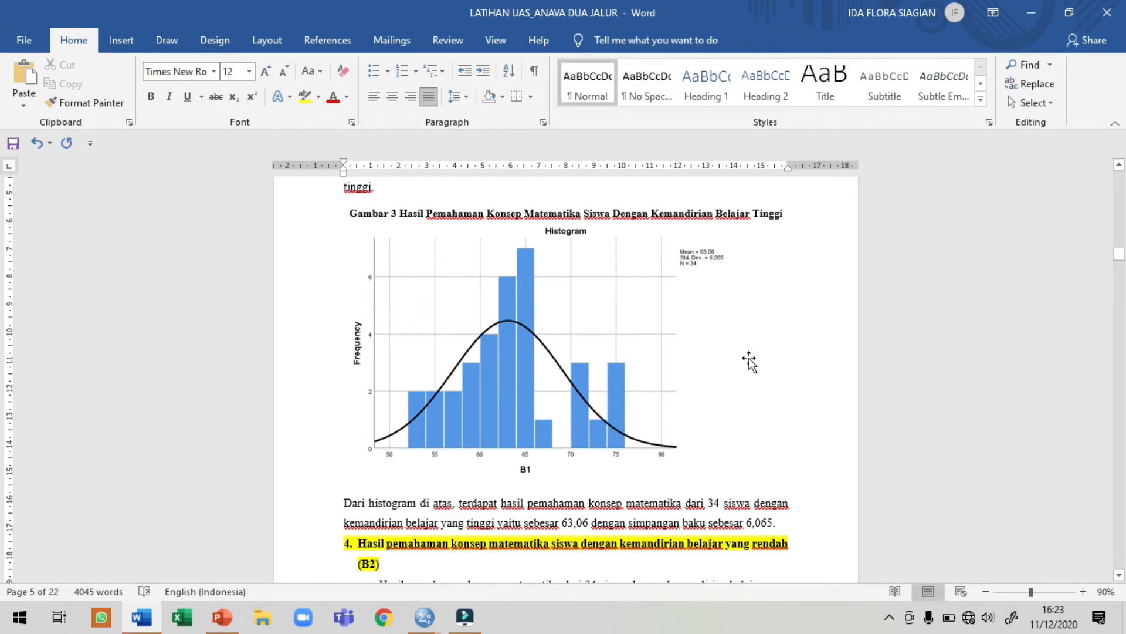
left_click(777, 524)
scroll(777, 523, "down", 3)
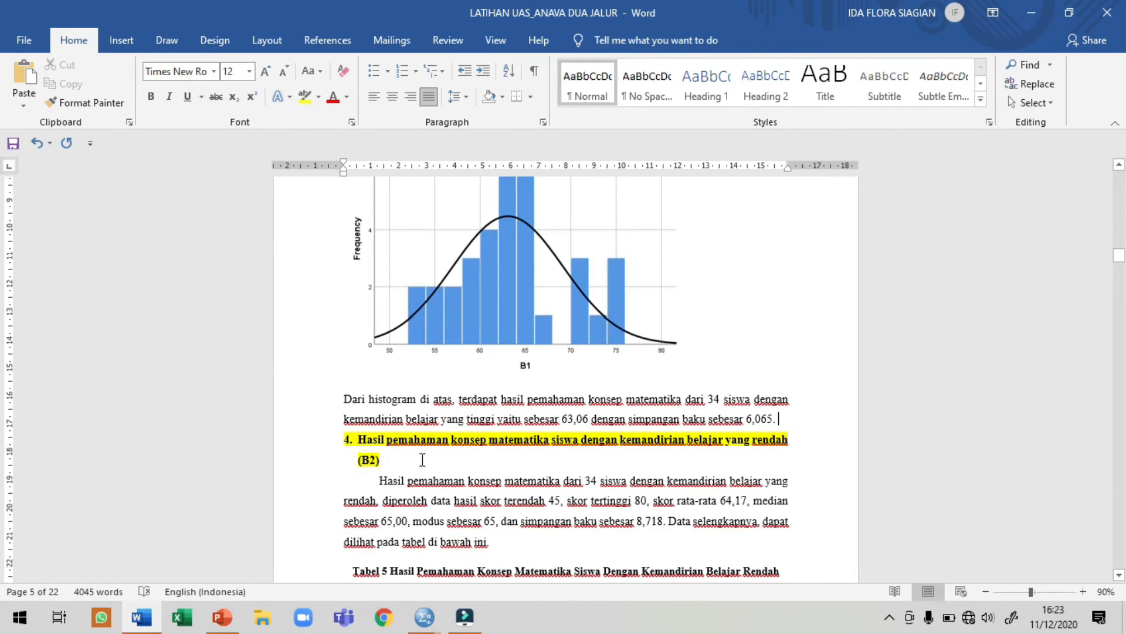
scroll(364, 464, "down", 2)
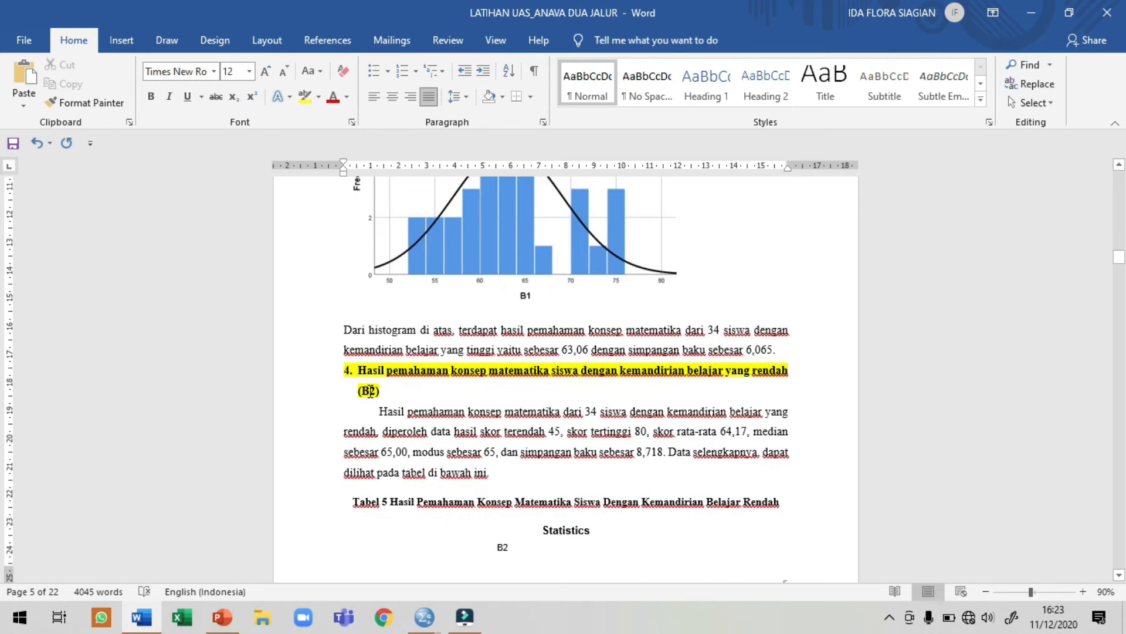
scroll(370, 390, "down", 15)
scroll(371, 391, "down", 12)
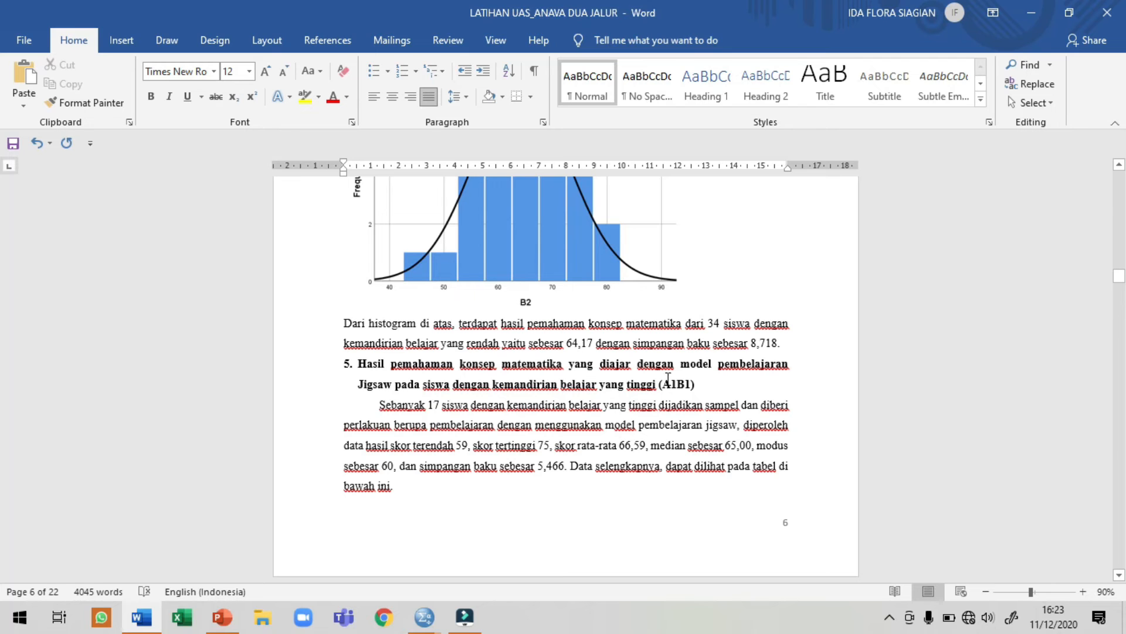
scroll(668, 378, "down", 4)
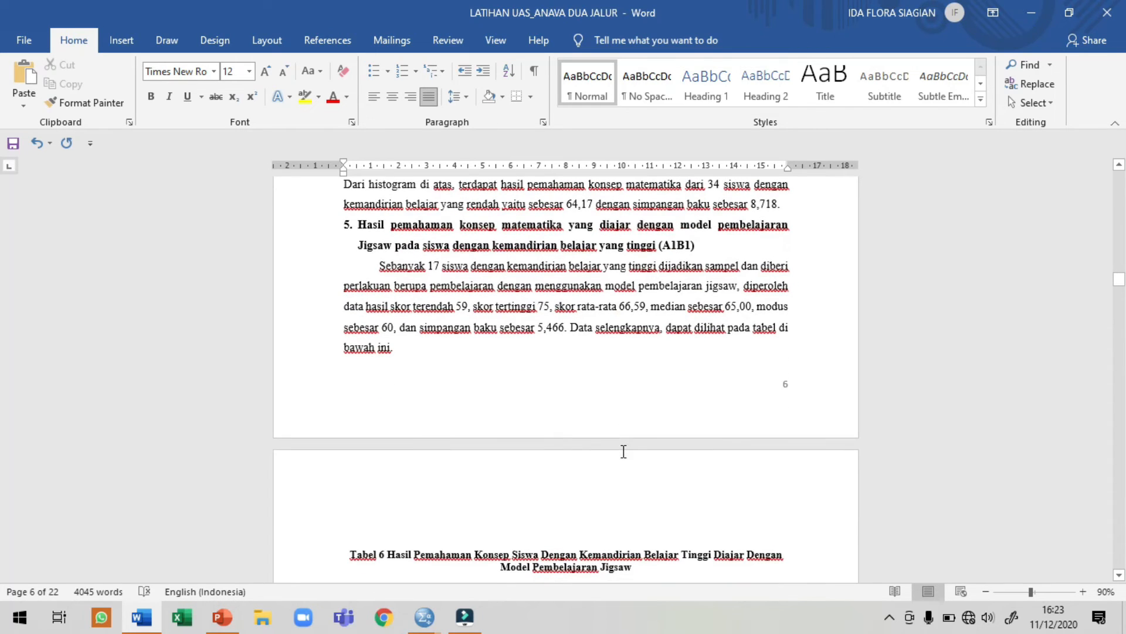
Switch to SPSS and close the Output4 results window, leaving the data file TRIAL SPSS ANAVA 2 JALUR open
mouse_move(435, 626)
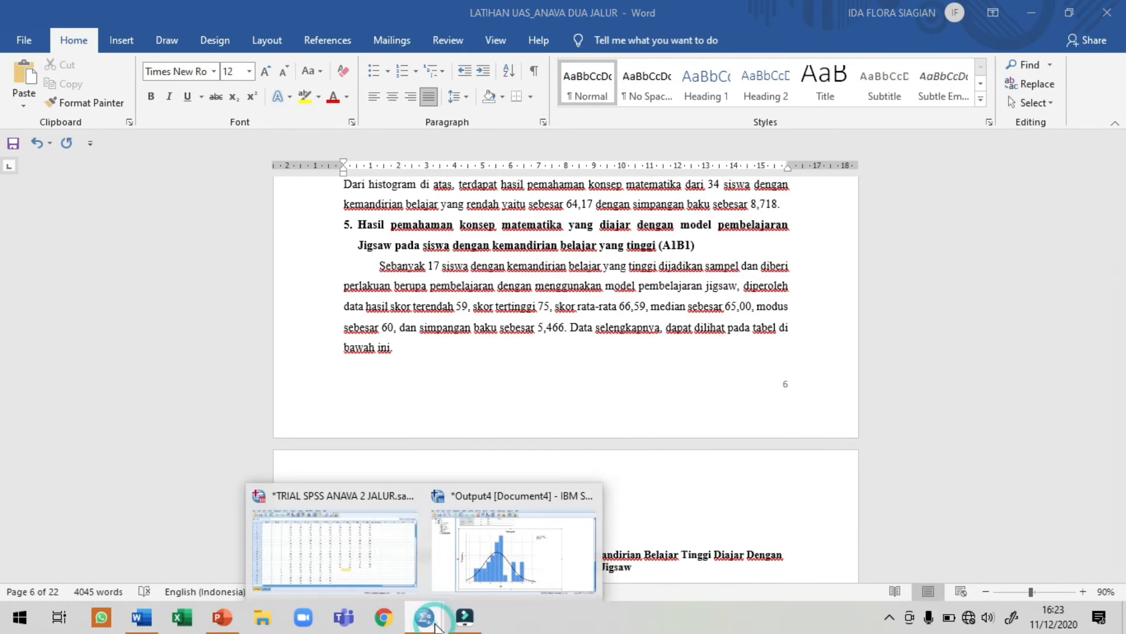
left_click(456, 568)
key("alt+F4")
left_click(561, 330)
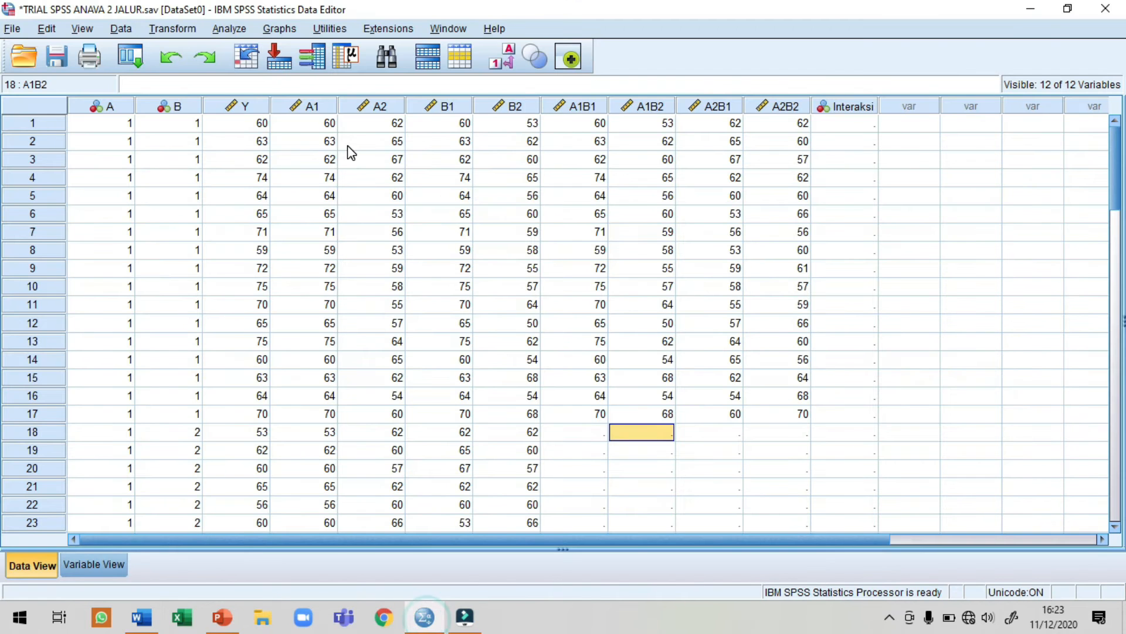
Open the Frequencies analysis, reset its settings and add A1B1 as the only variable to analyse
left_click(218, 32)
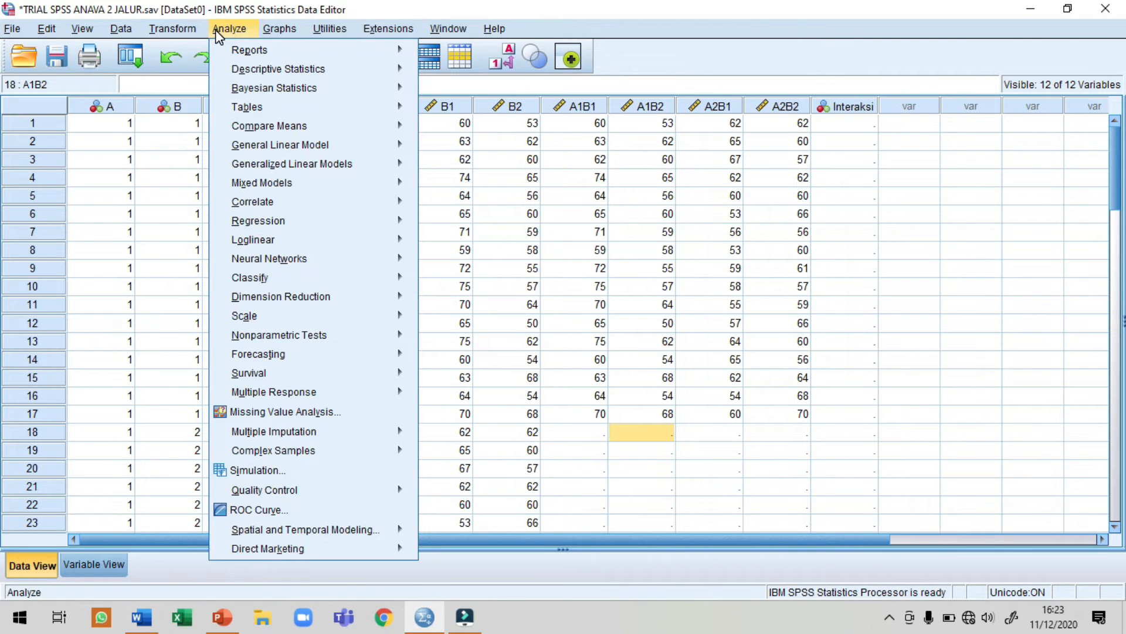
mouse_move(253, 71)
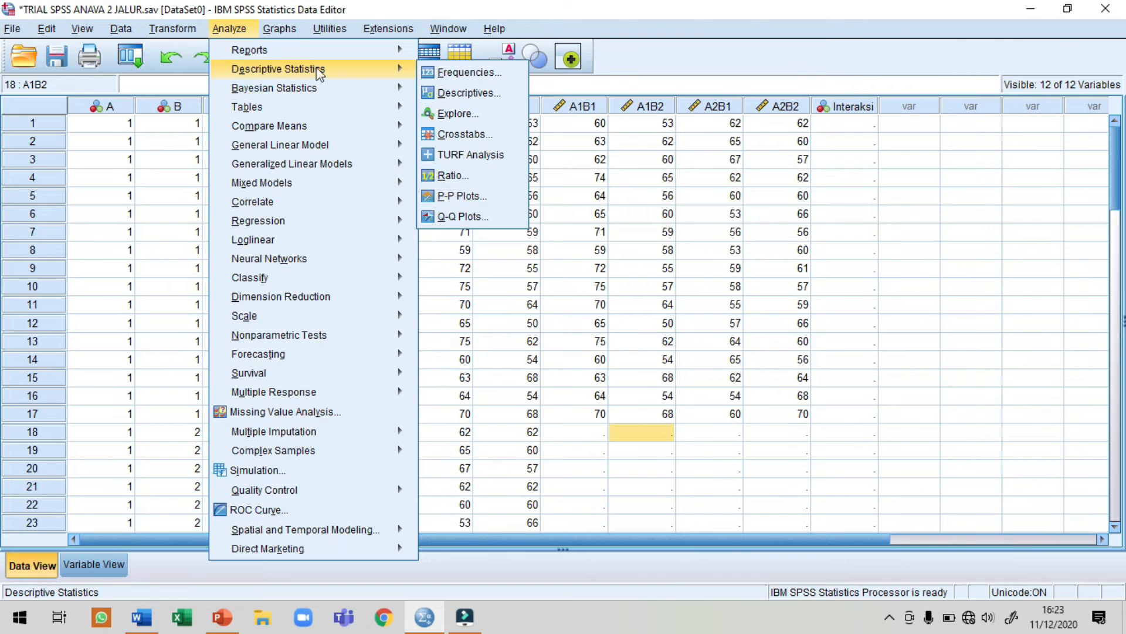
left_click(451, 71)
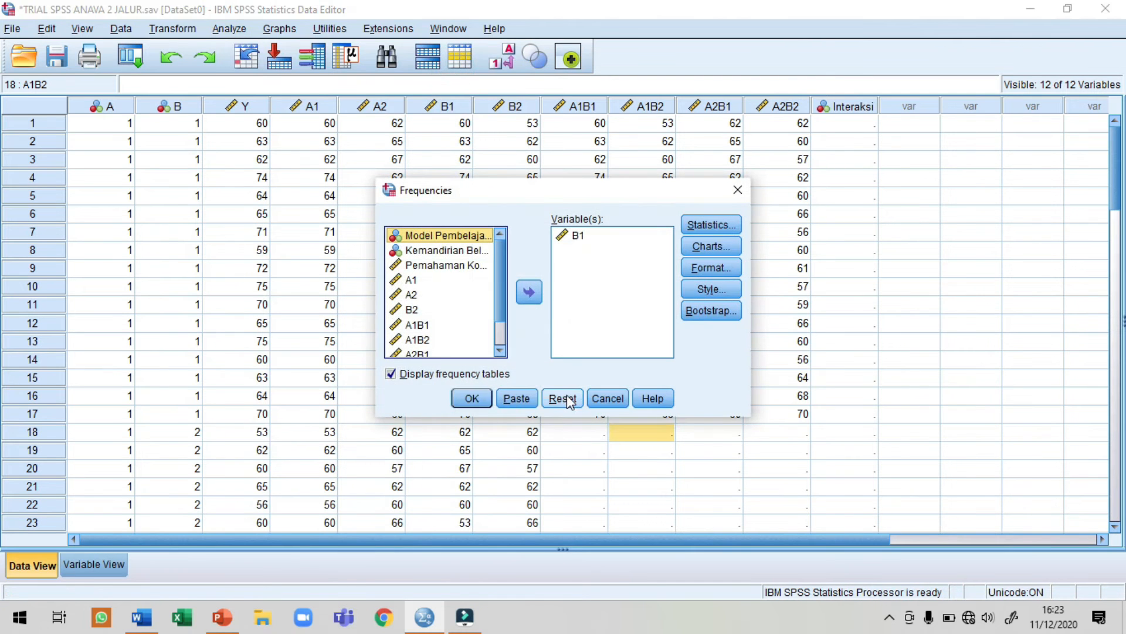
left_click(564, 399)
scroll(446, 315, "down", 2)
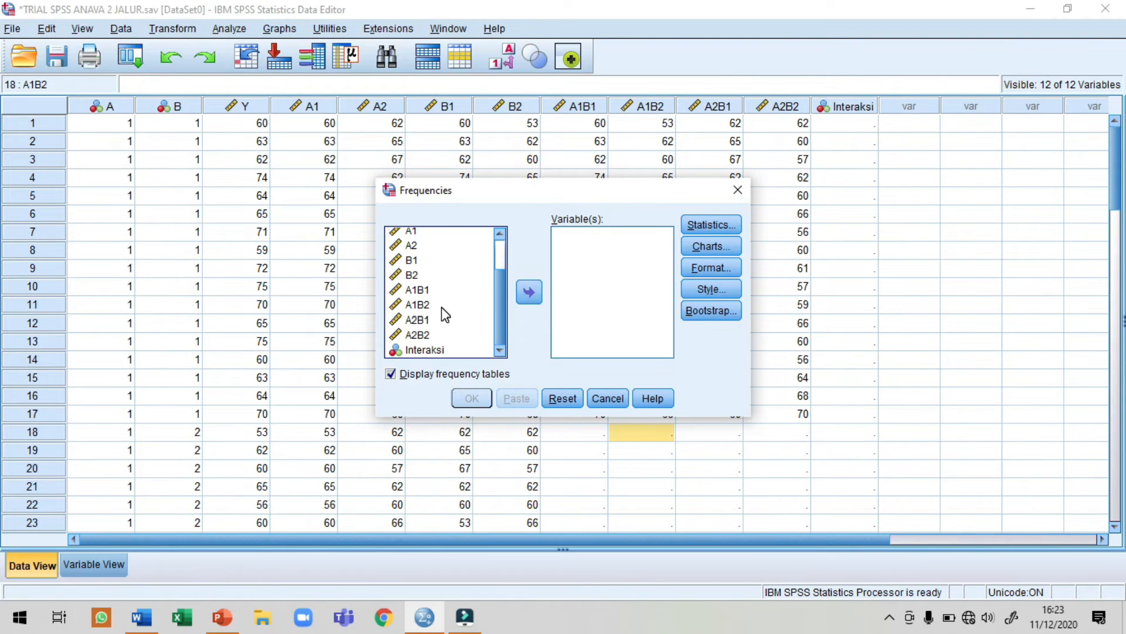
left_click(416, 290)
left_click(529, 291)
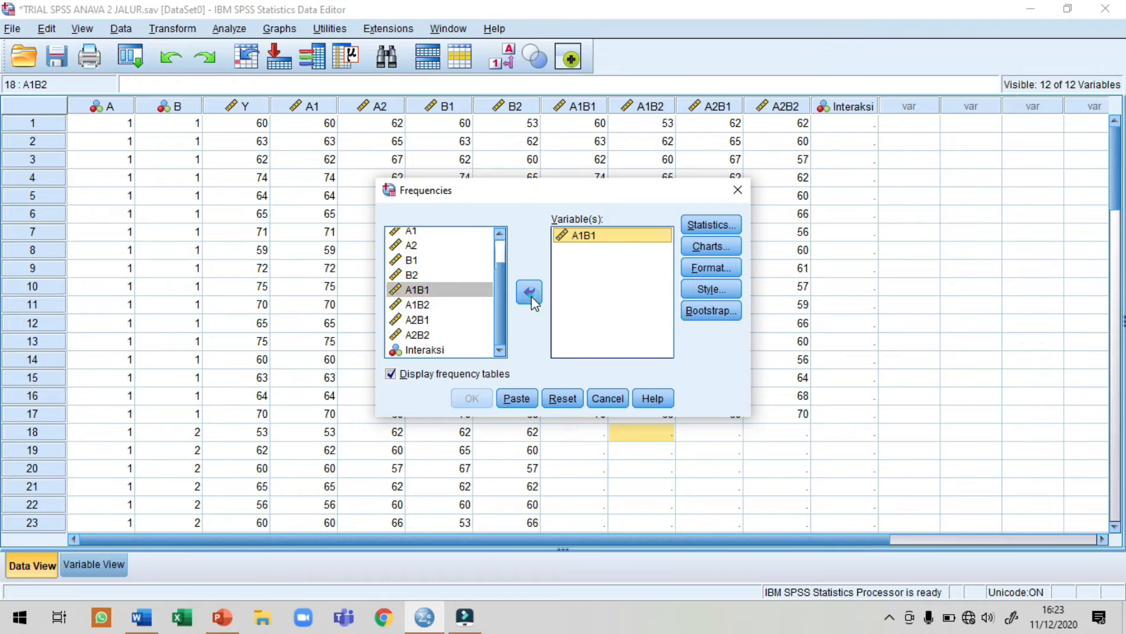
Request the mean, median, mode, standard deviation, minimum and maximum for the A1B1 frequencies
left_click(698, 226)
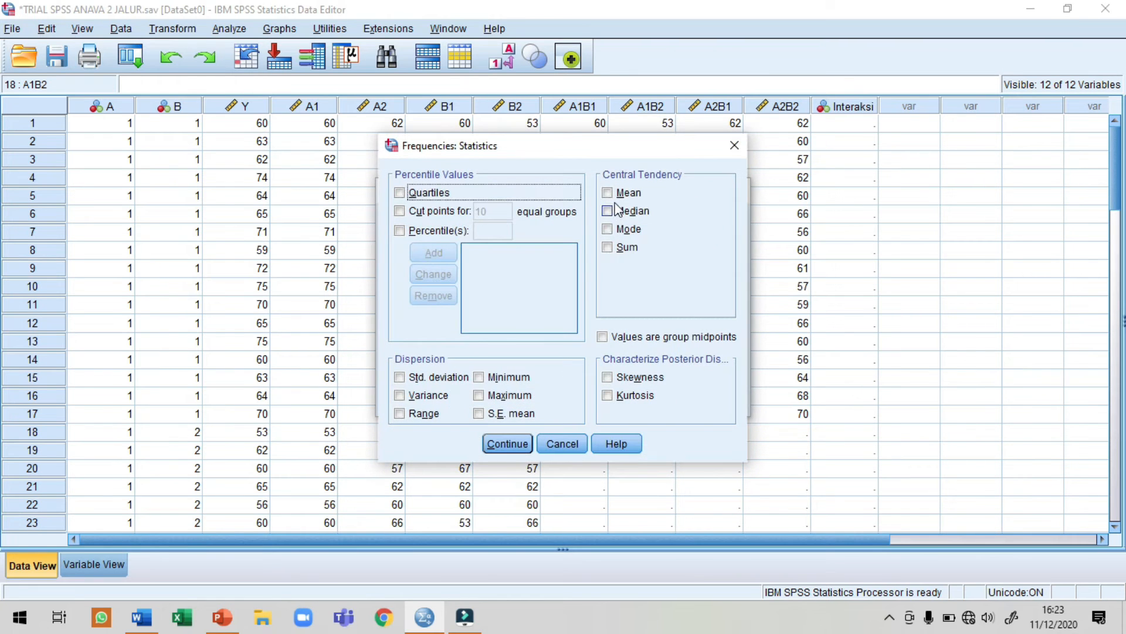
left_click(610, 195)
left_click(608, 212)
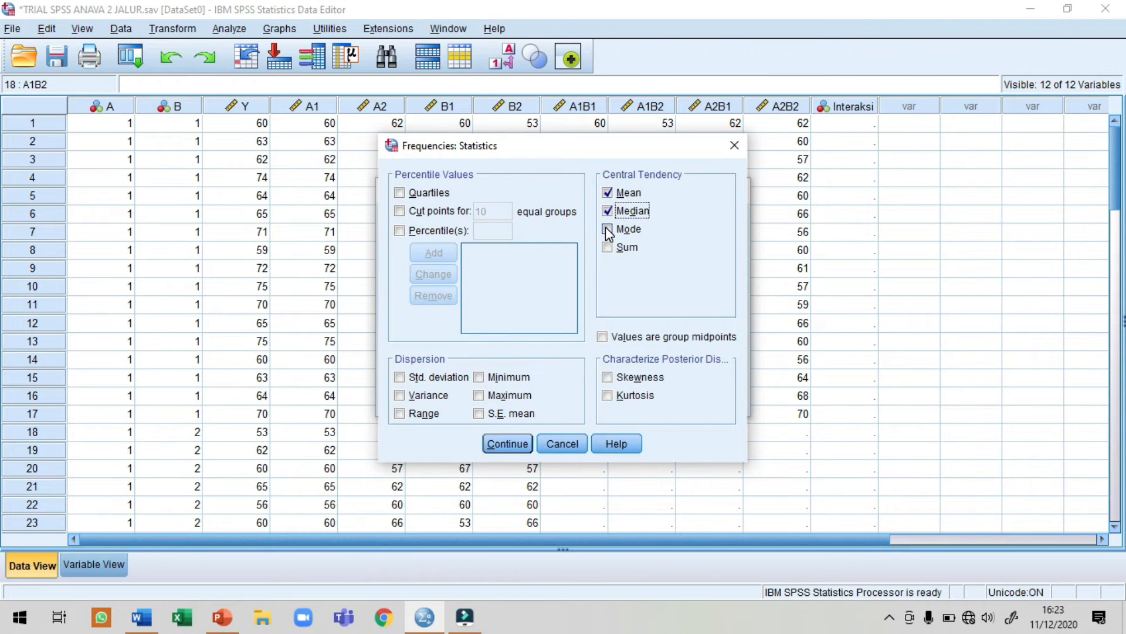
left_click(607, 229)
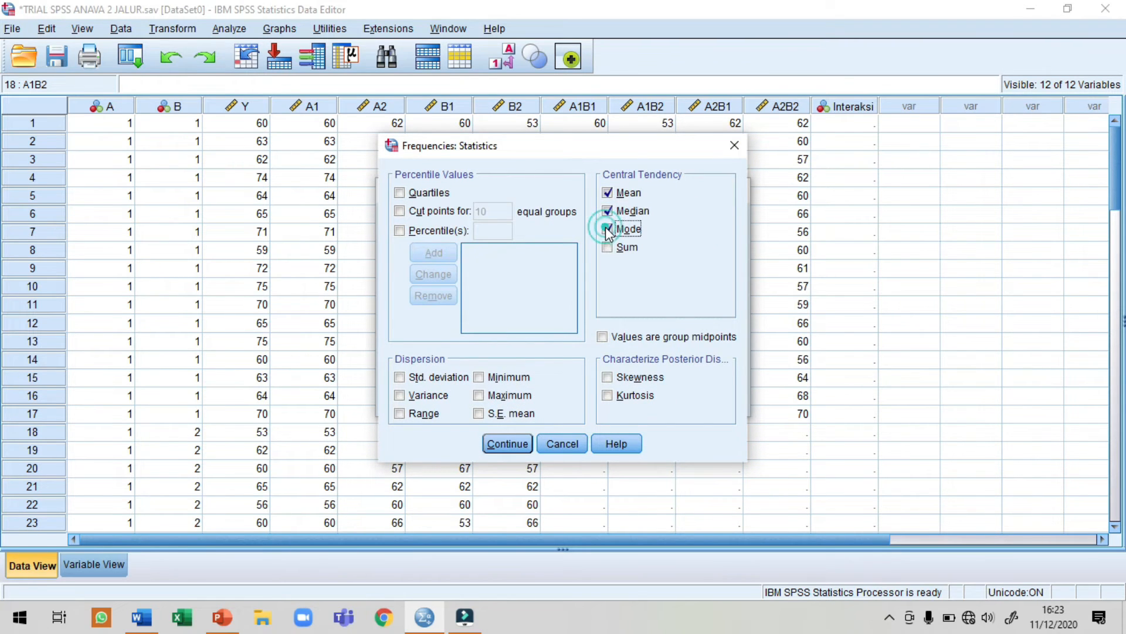
left_click(400, 379)
left_click(481, 378)
left_click(479, 396)
left_click(509, 444)
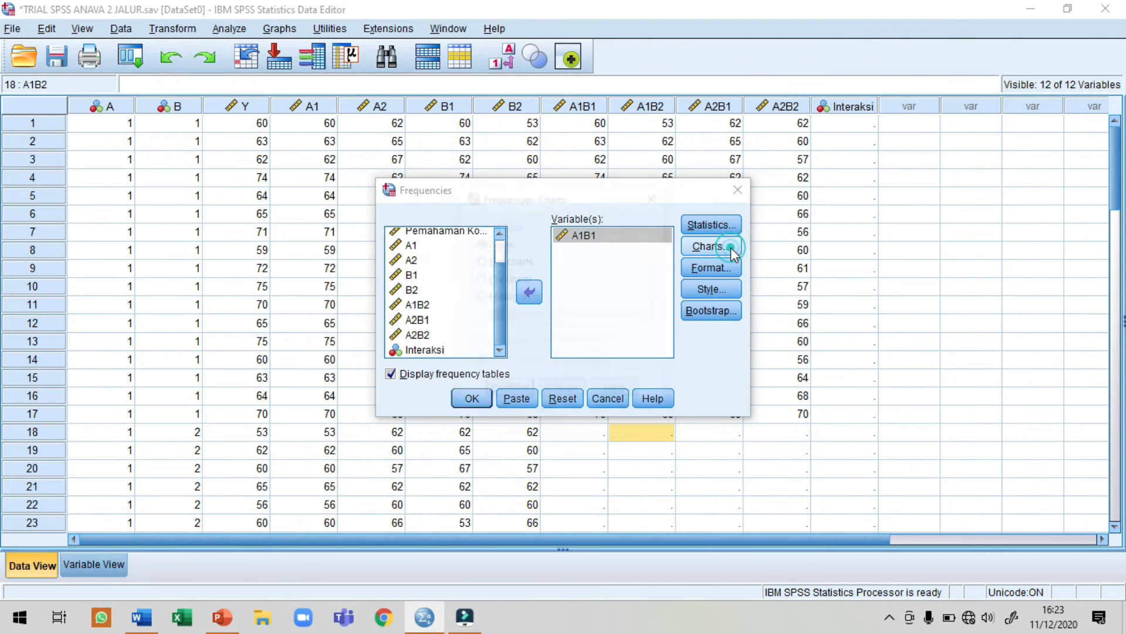
Add a histogram with a normal curve to the A1B1 frequencies and run the analysis
left_click(728, 246)
left_click(480, 297)
left_click(496, 316)
left_click(509, 392)
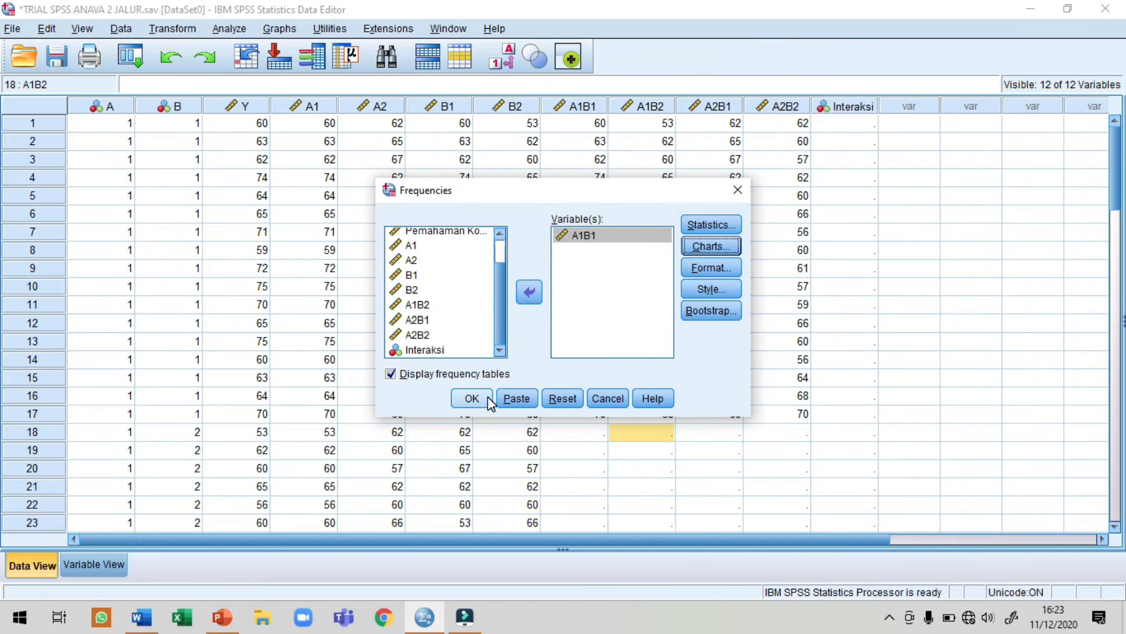
left_click(488, 396)
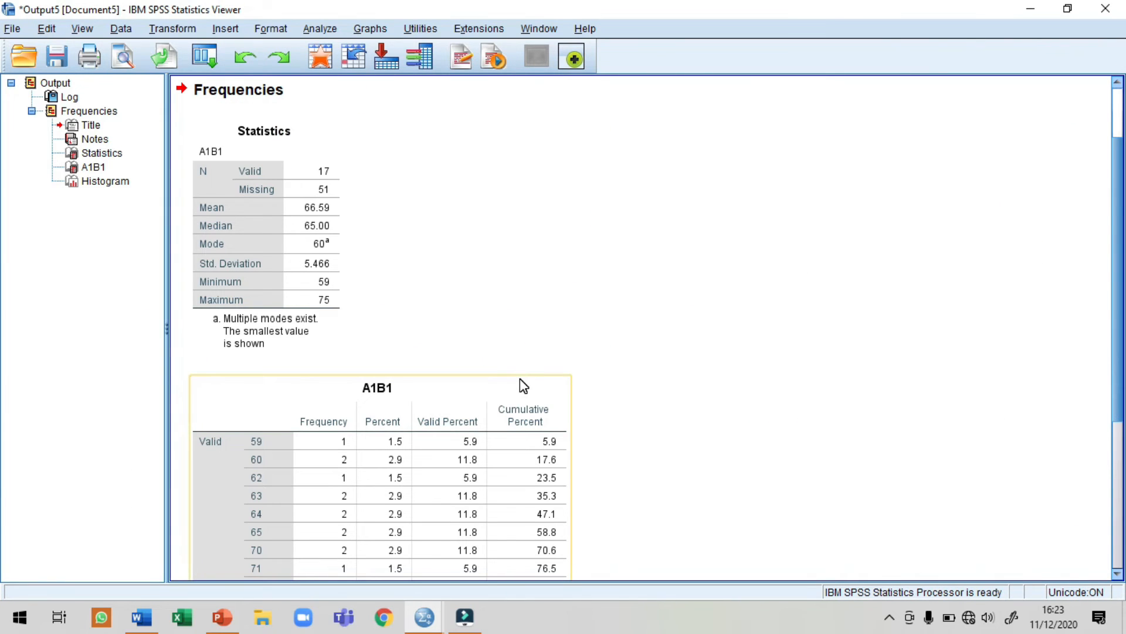
Switch to the Word report and delete the old A1B1 Statistics table below the Tabel 6 caption
left_click(260, 236)
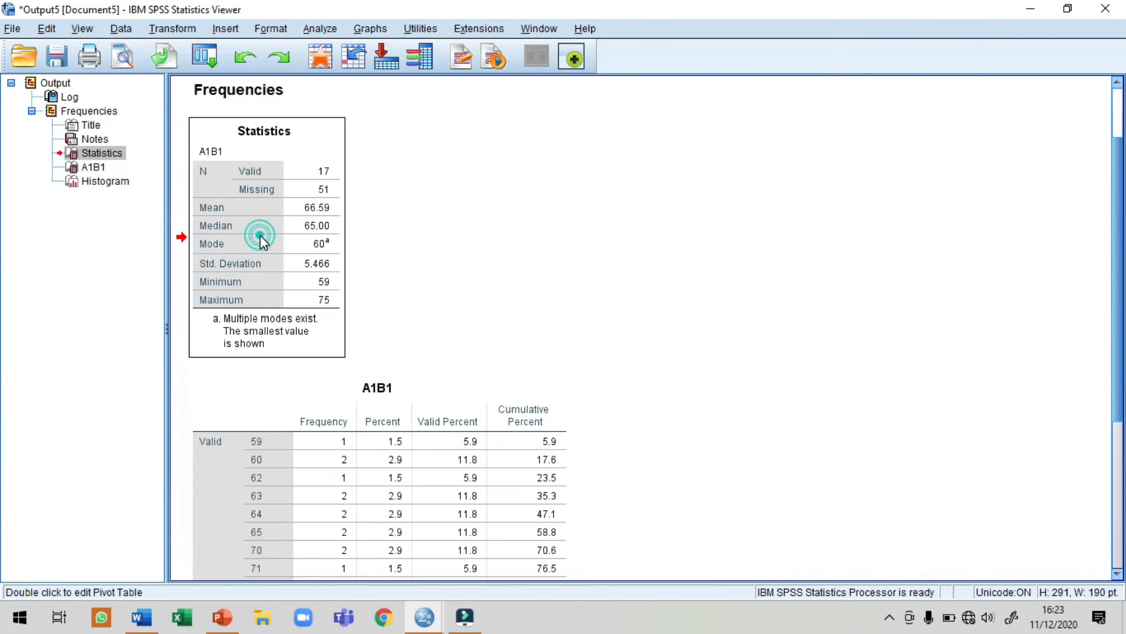
left_click(142, 616)
scroll(534, 416, "down", 2)
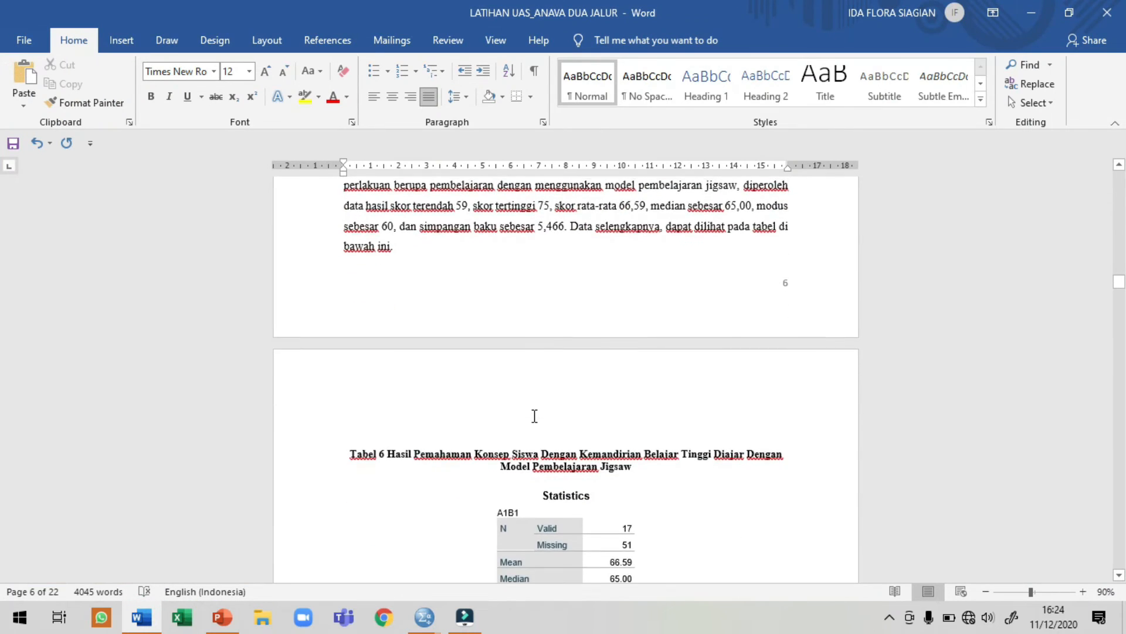
scroll(534, 415, "down", 3)
left_click(488, 376)
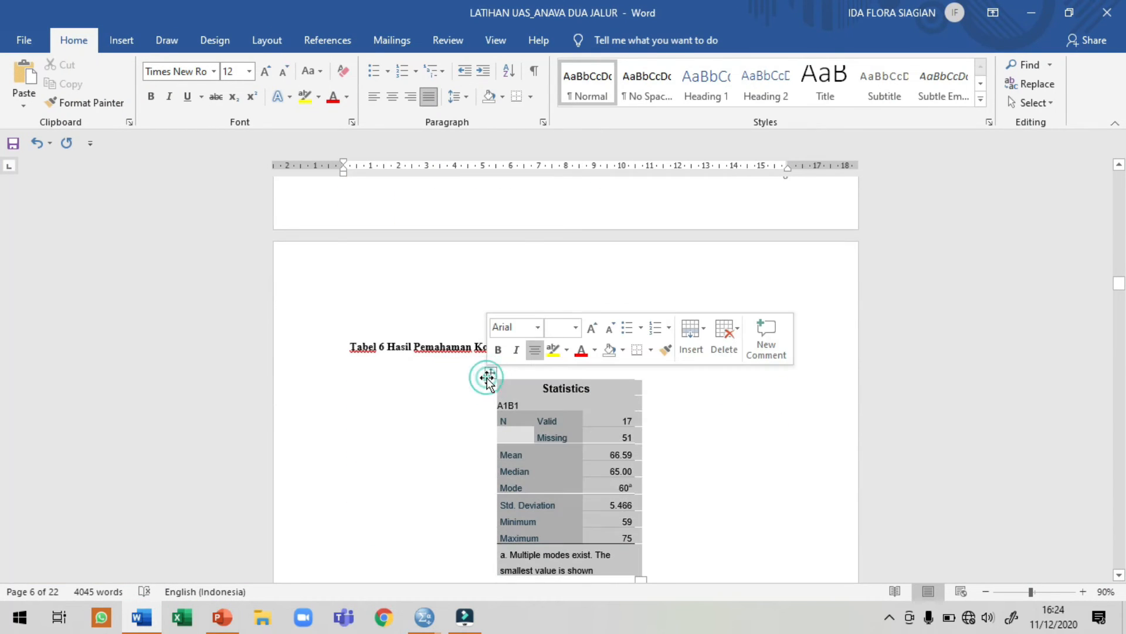
right_click(488, 376)
left_click(519, 204)
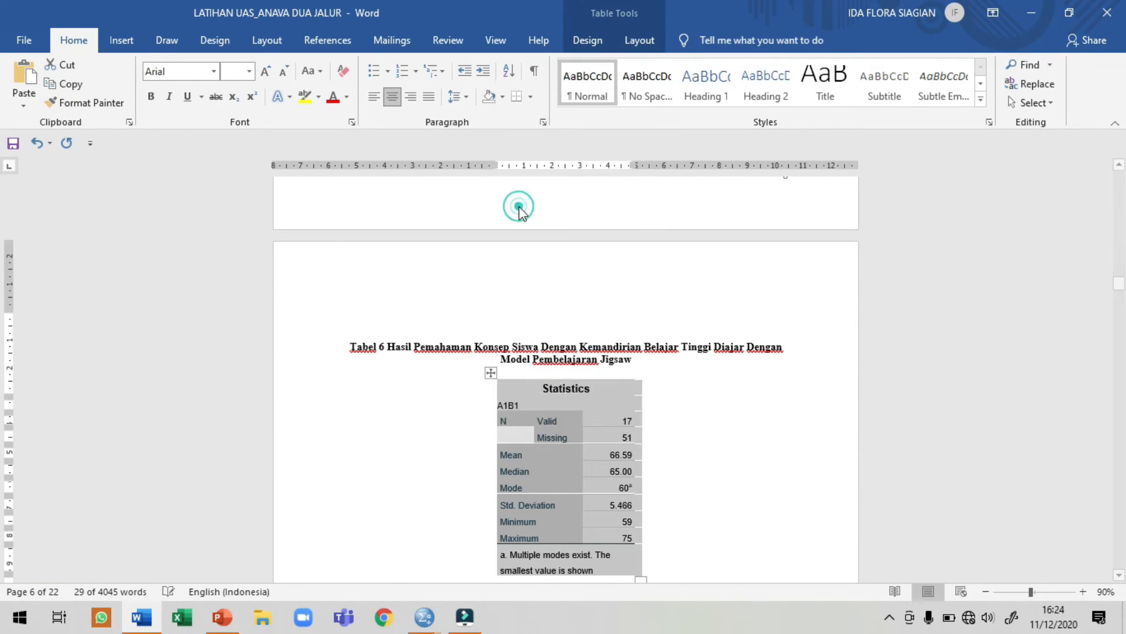
Copy the A1B1 Statistics table from the SPSS output Output5 and paste it below the Tabel 6 caption in Word
key("alt+Tab")
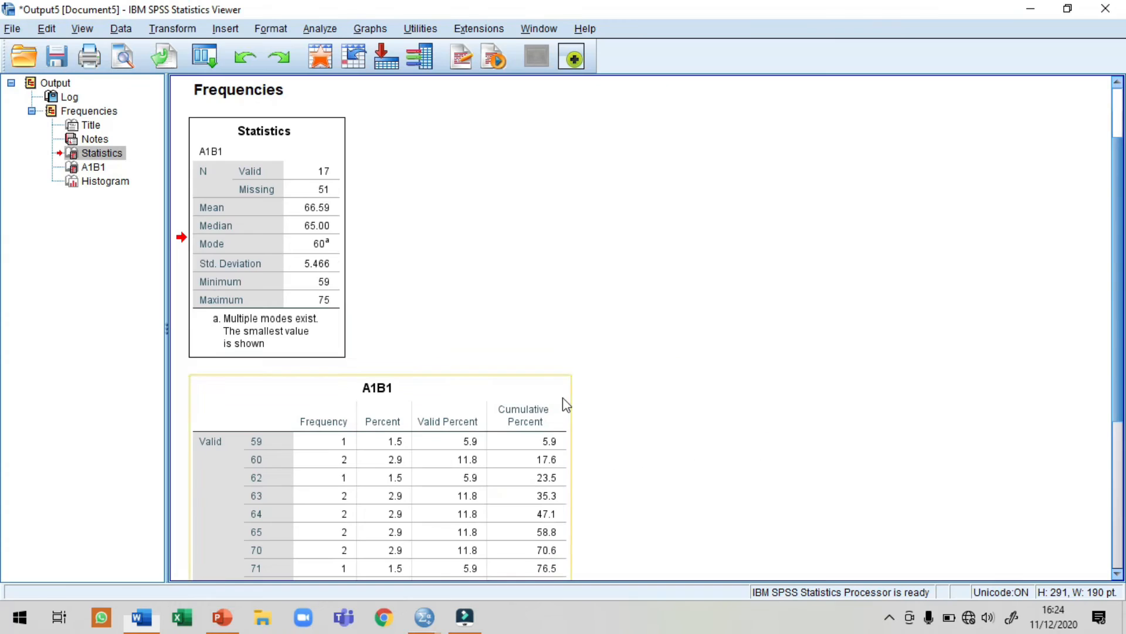
left_click(327, 244)
right_click(309, 240)
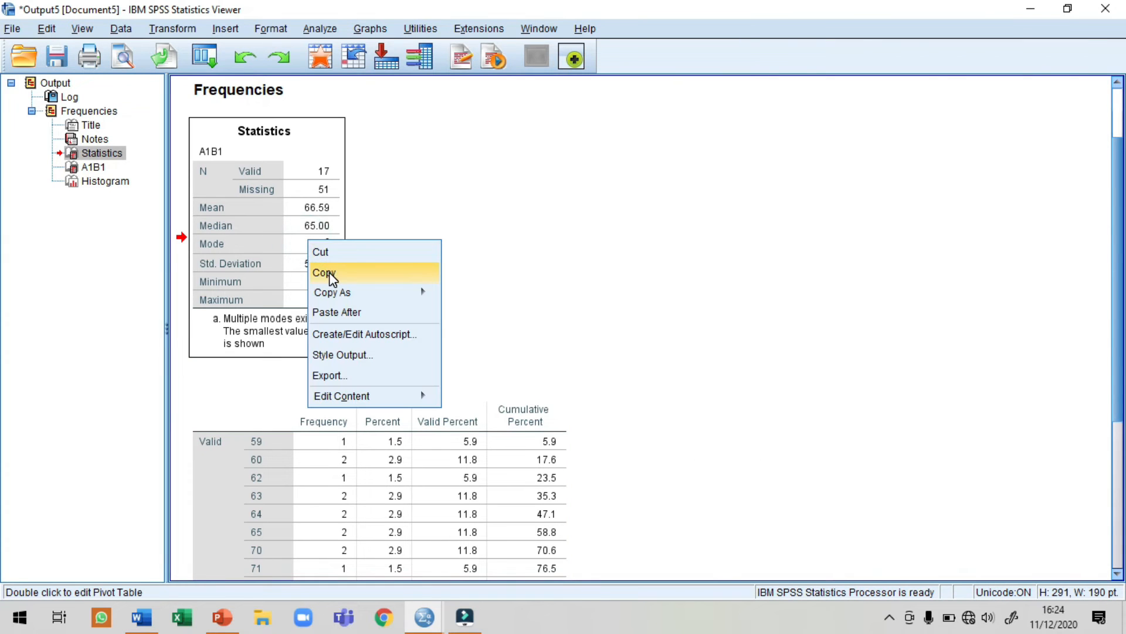
left_click(332, 273)
key("alt+Tab")
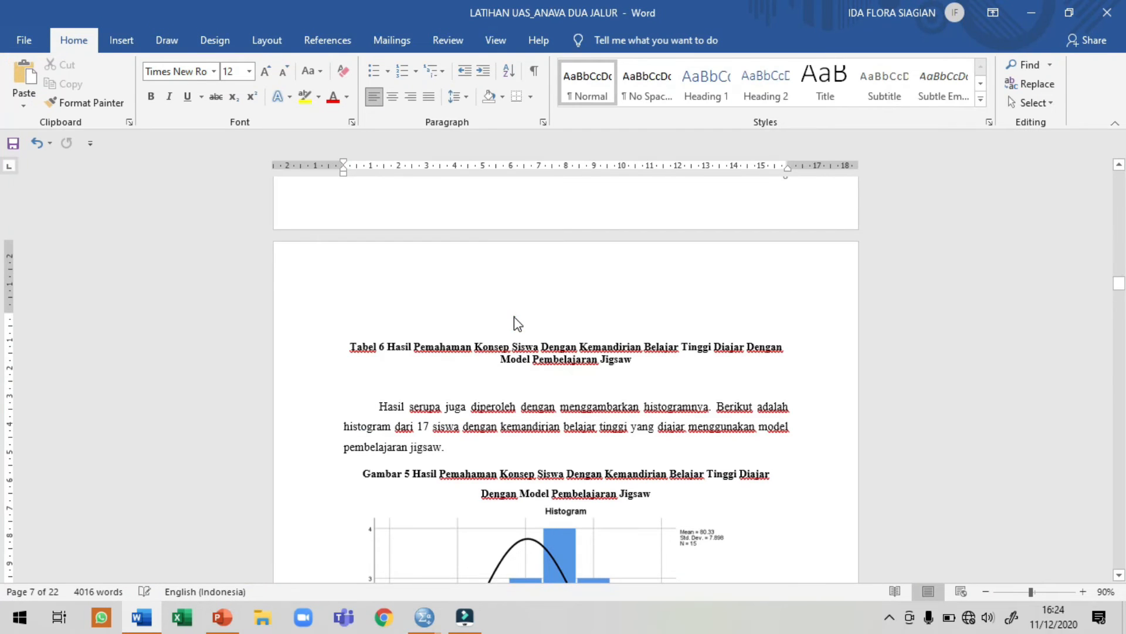
key("ctrl+v")
Centre the pasted A1B1 Statistics table and remove the extra blank lines above and below it
left_click(336, 321)
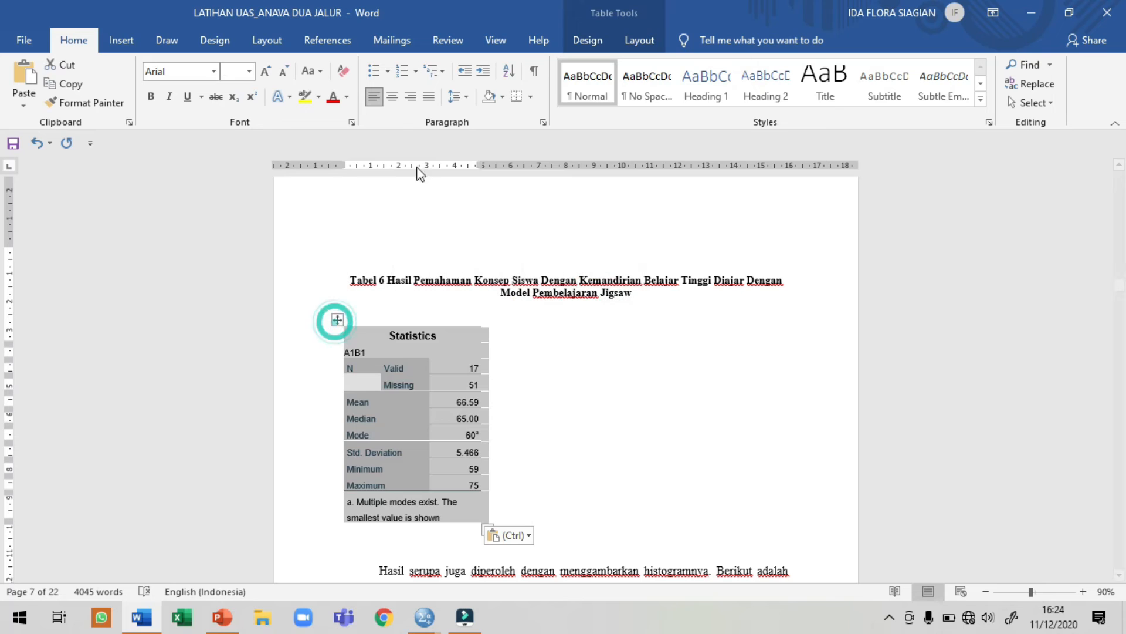
left_click(392, 96)
left_click(561, 313)
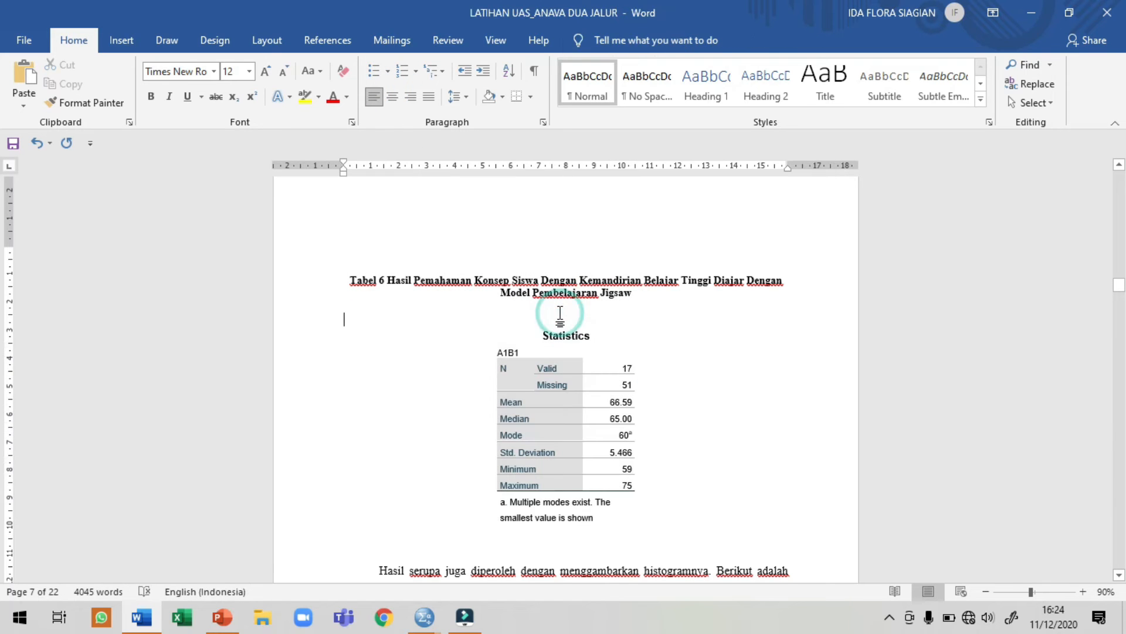
left_click(519, 539)
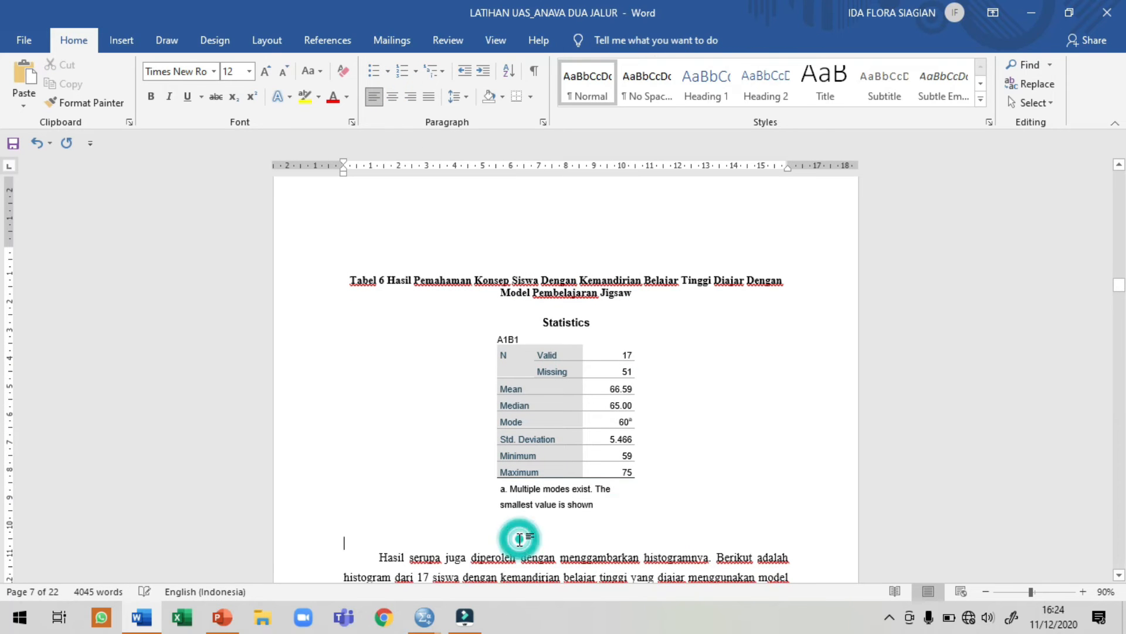
key("BackSpace")
Check the sample size, lowest score and highest score in the A1B1 paragraph of section 5 against the Tabel 6 Statistics table
scroll(751, 462, "up", 2)
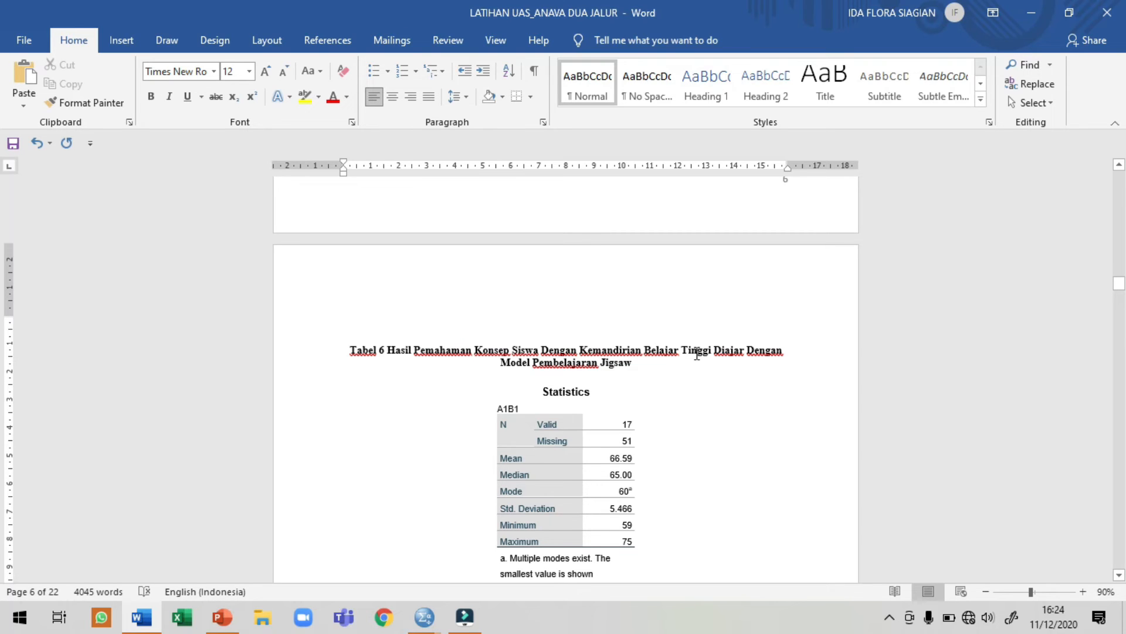
left_click(662, 367)
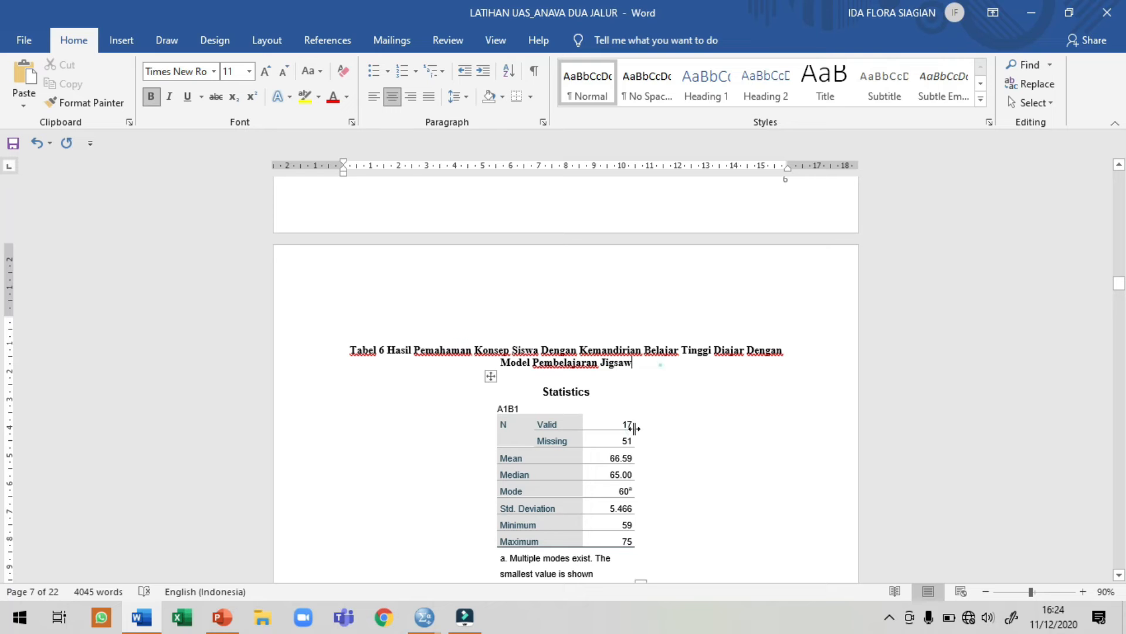
scroll(703, 430, "up", 2)
scroll(703, 431, "up", 2)
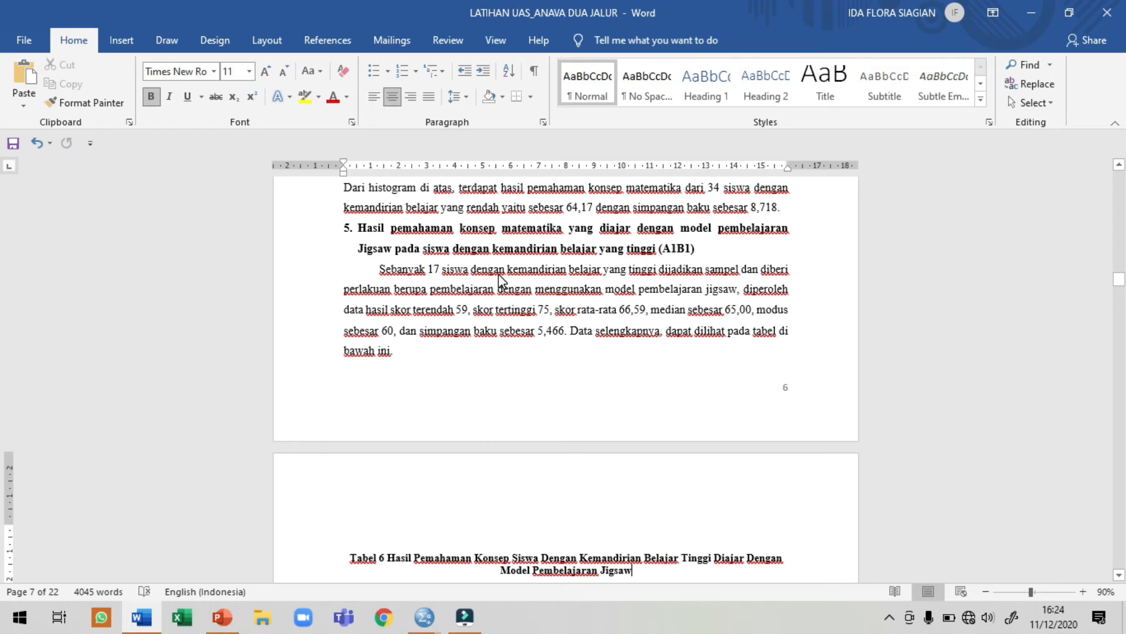
left_click(555, 269)
left_click(725, 268)
left_click(437, 296)
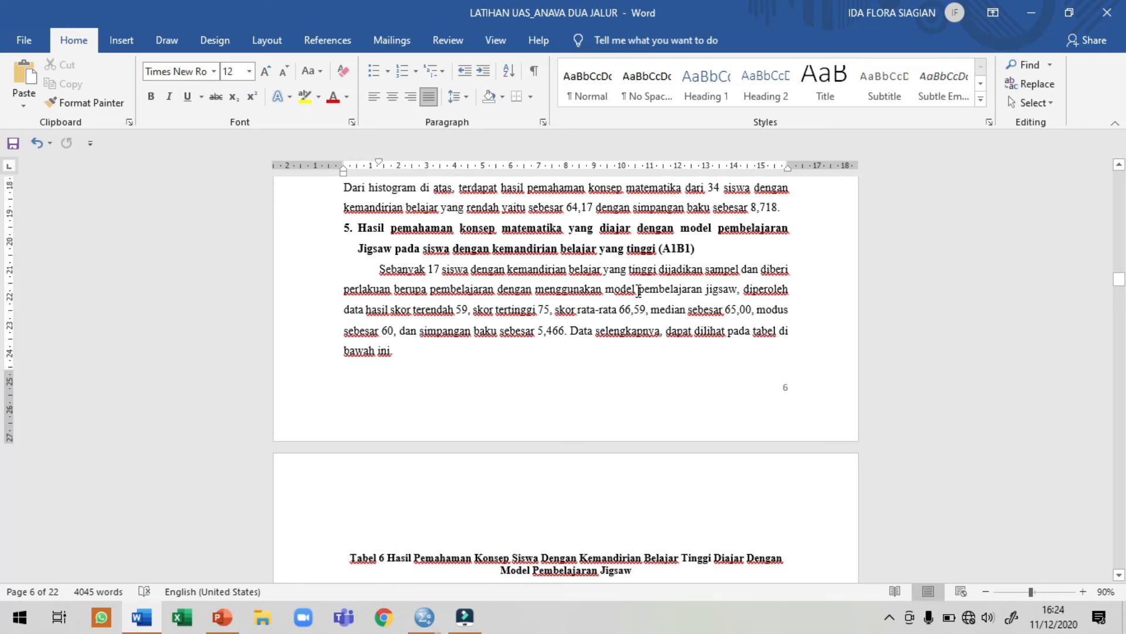
left_click(453, 311)
scroll(540, 325, "down", 4)
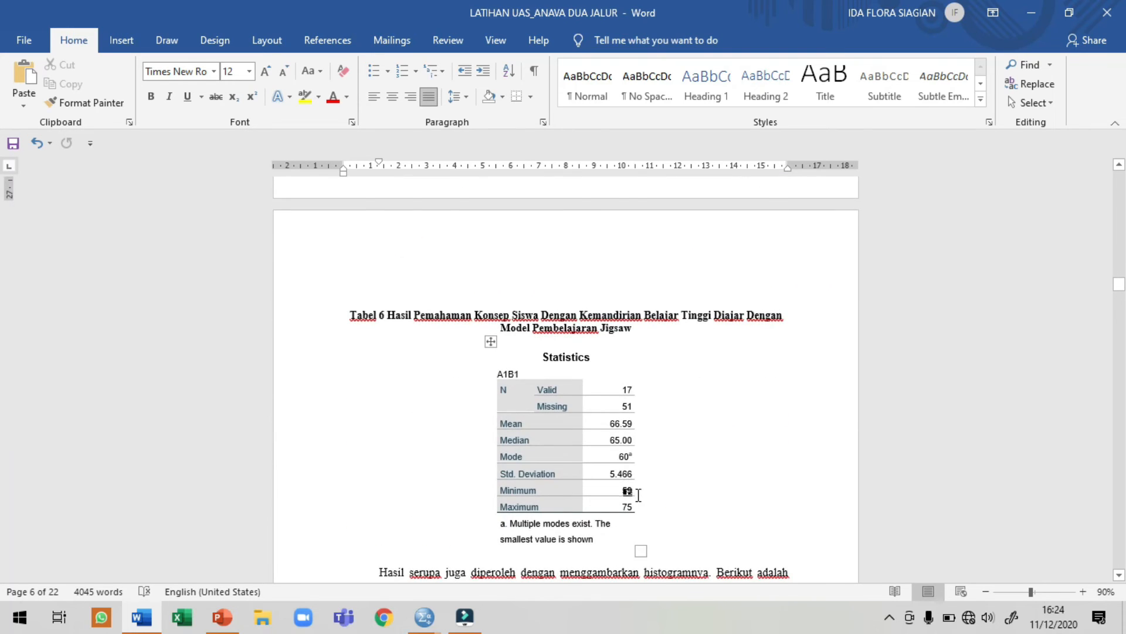
scroll(638, 494, "up", 5)
scroll(574, 372, "down", 5)
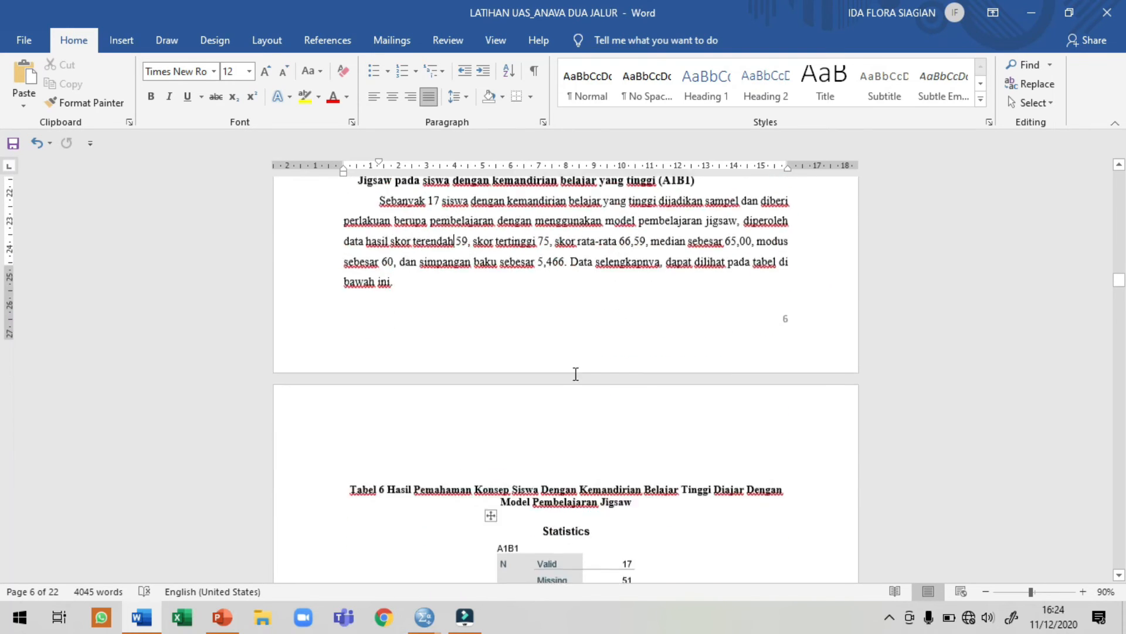
scroll(627, 504, "up", 2)
scroll(628, 503, "up", 3)
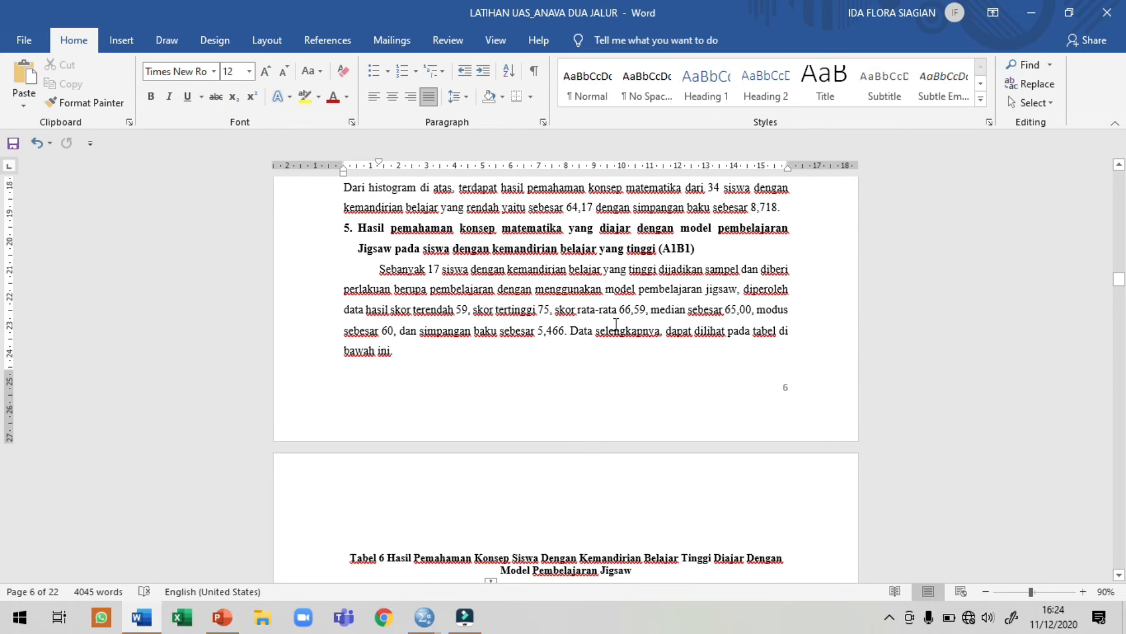
Compare the mean, median, mode and standard deviation in the A1B1 paragraph with the Tabel 6 Statistics table
scroll(616, 324, "down", 5)
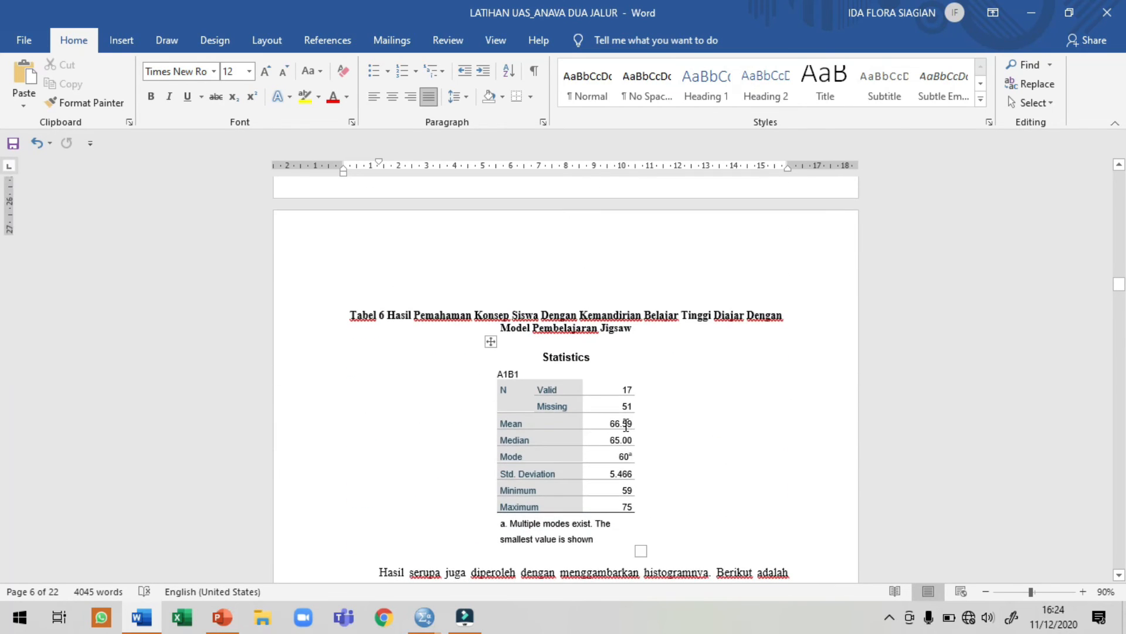
scroll(626, 423, "up", 5)
scroll(681, 360, "down", 1)
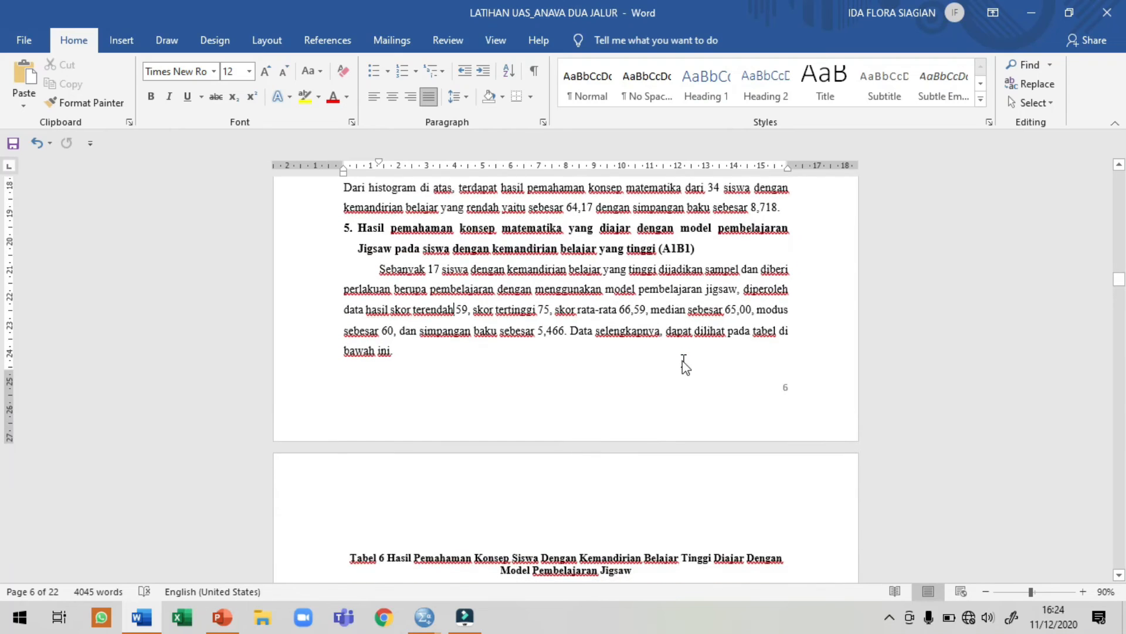
scroll(681, 381, "down", 3)
scroll(782, 317, "up", 2)
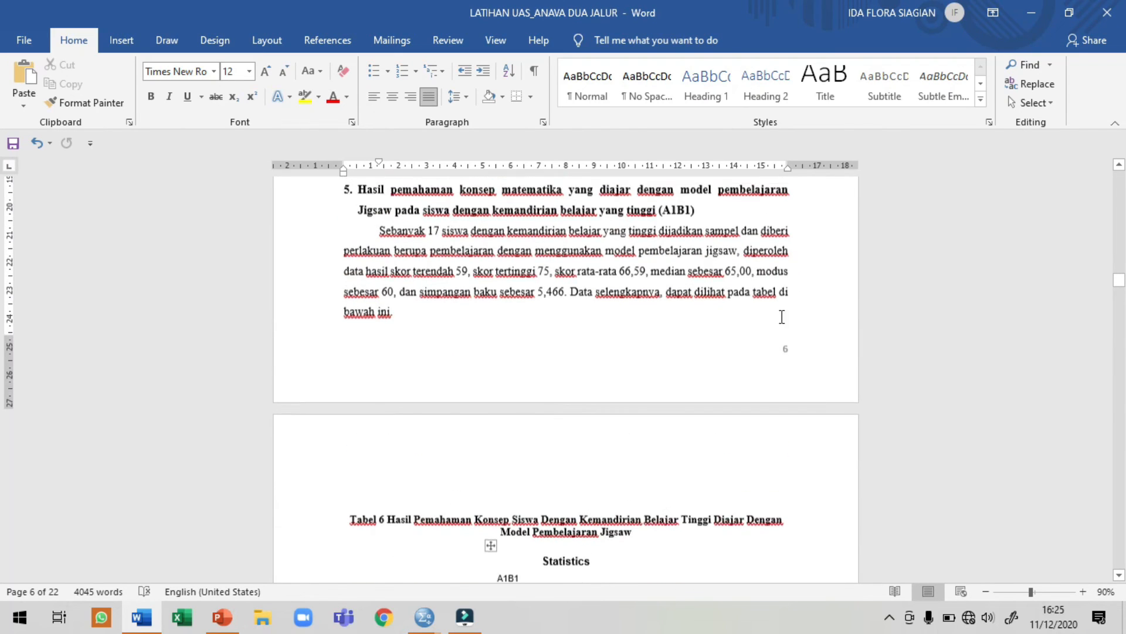
scroll(772, 290, "down", 3)
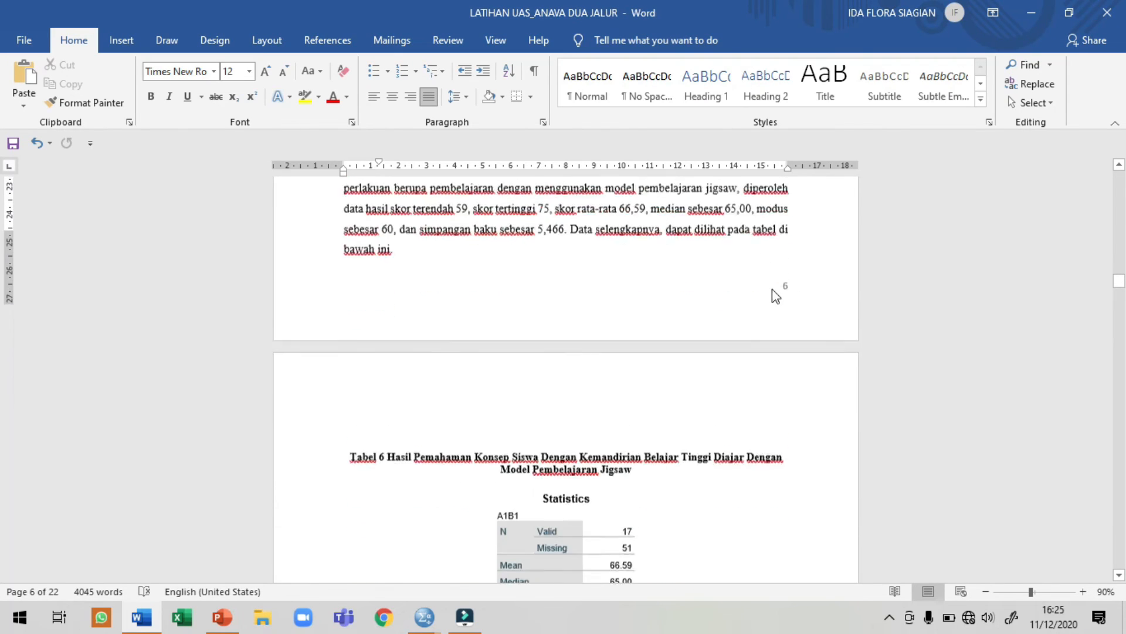
scroll(632, 496, "up", 1)
scroll(485, 377, "up", 2)
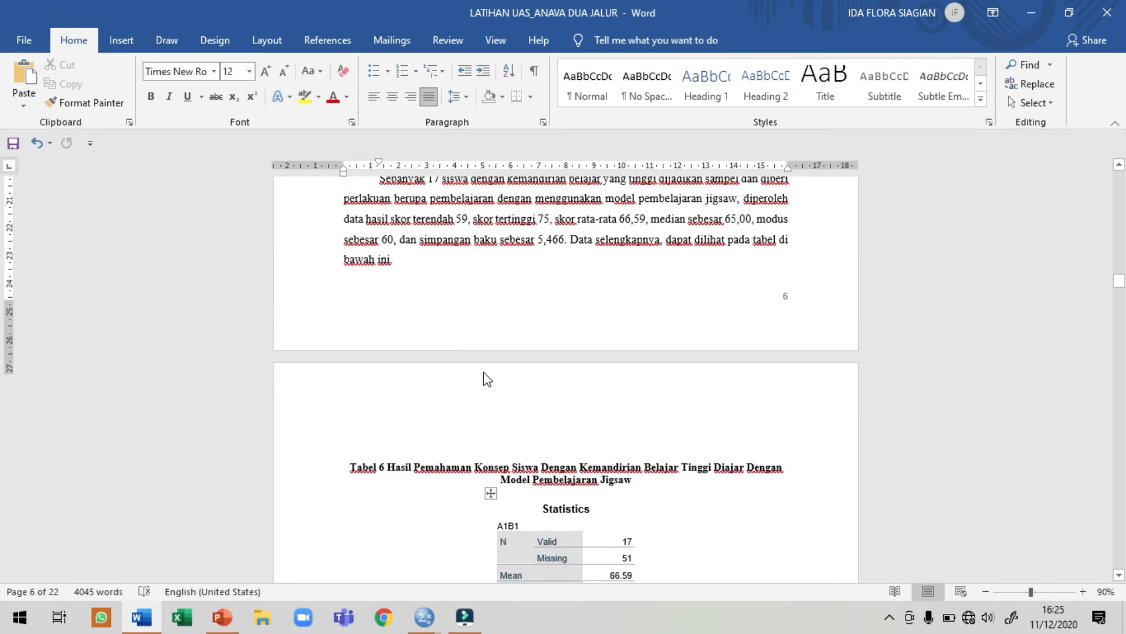
scroll(620, 460, "down", 3)
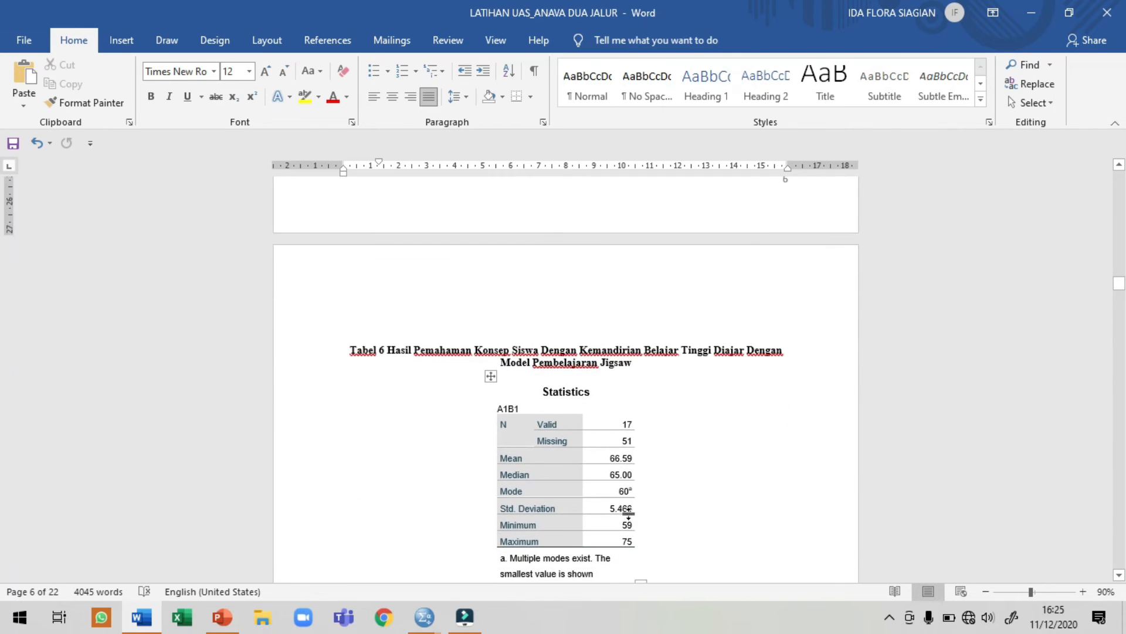
scroll(624, 504, "up", 3)
left_click(567, 276)
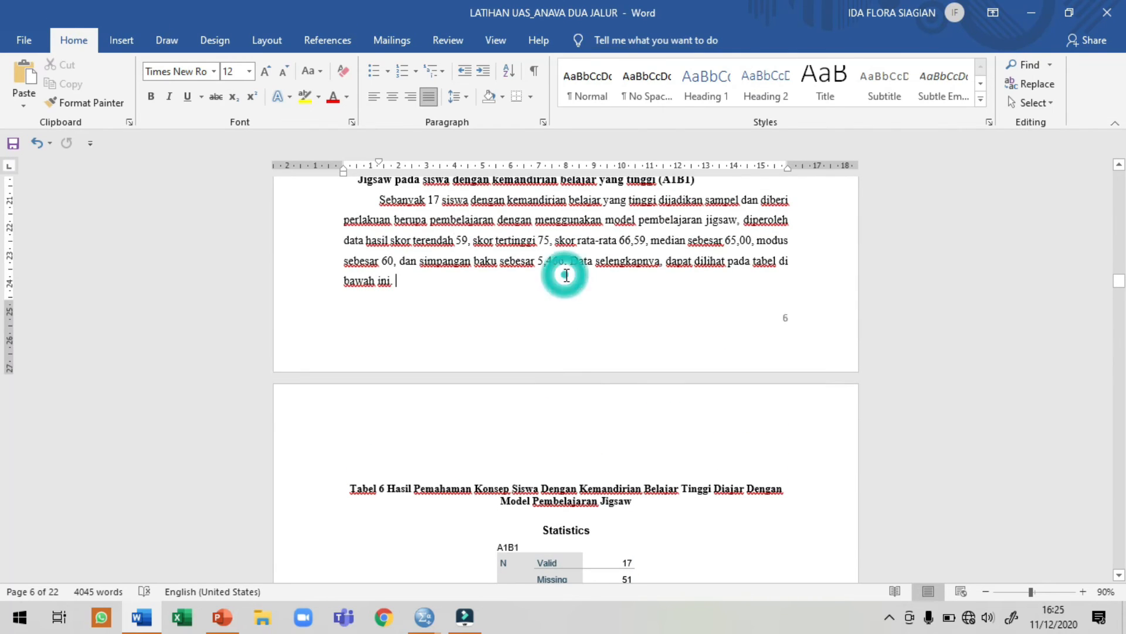
Delete the old A1B1 histogram below the Gambar 5 caption
scroll(566, 276, "down", 8)
scroll(566, 276, "down", 2)
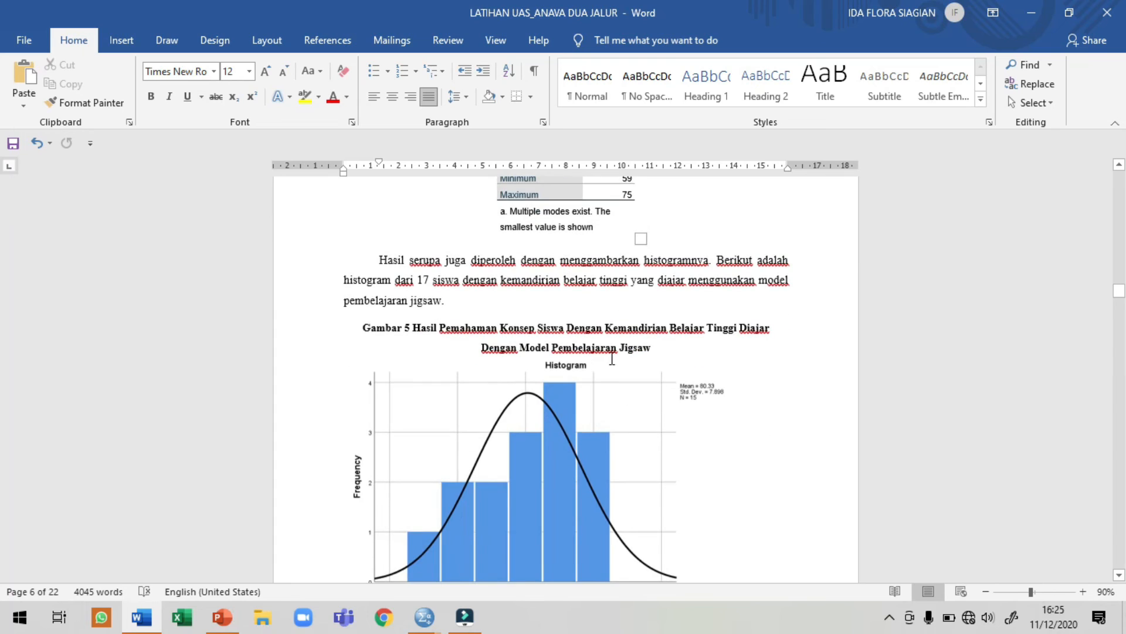
scroll(676, 500, "down", 1)
left_click(651, 462)
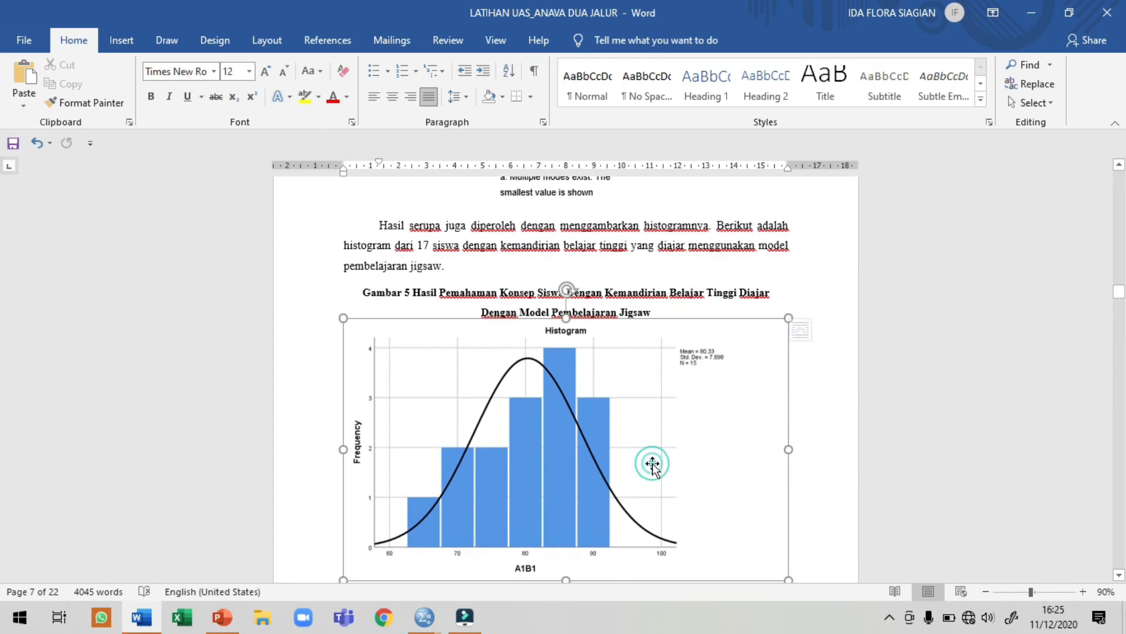
key("Delete")
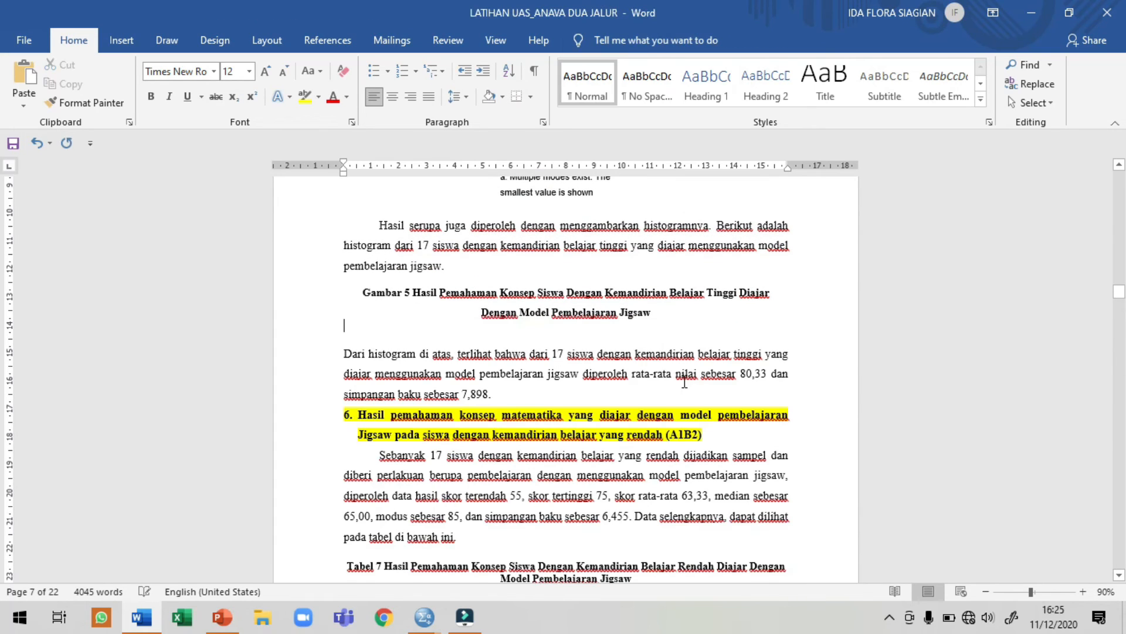
Copy the A1B1 histogram from the SPSS output Output5 and paste it below the Gambar 5 caption in Word
key("alt+Tab")
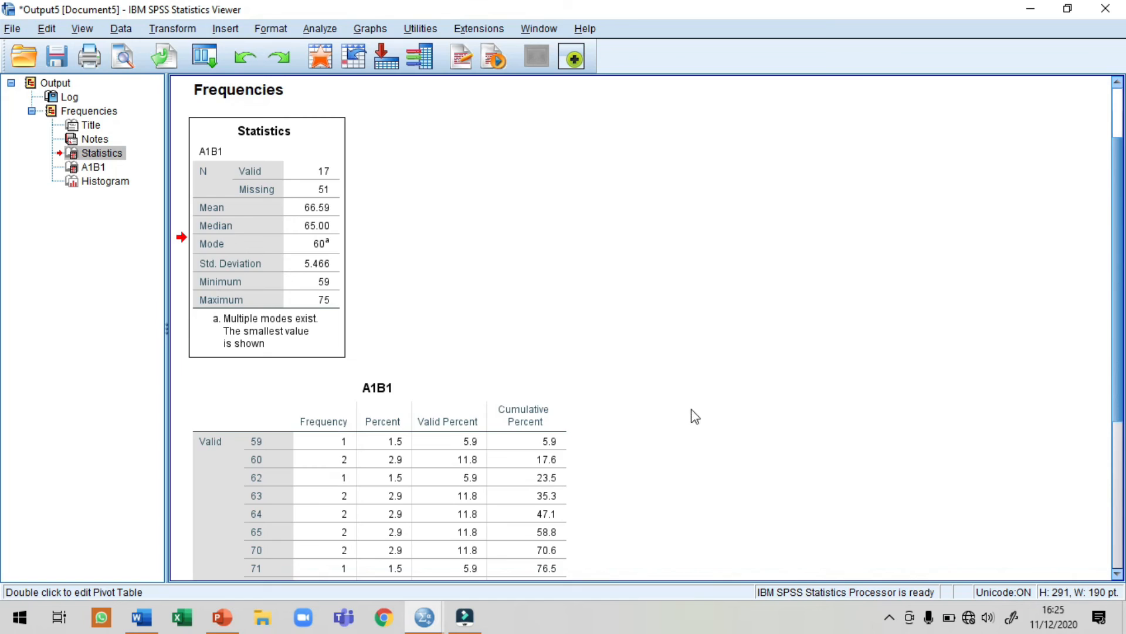
scroll(604, 432, "down", 10)
left_click(555, 357)
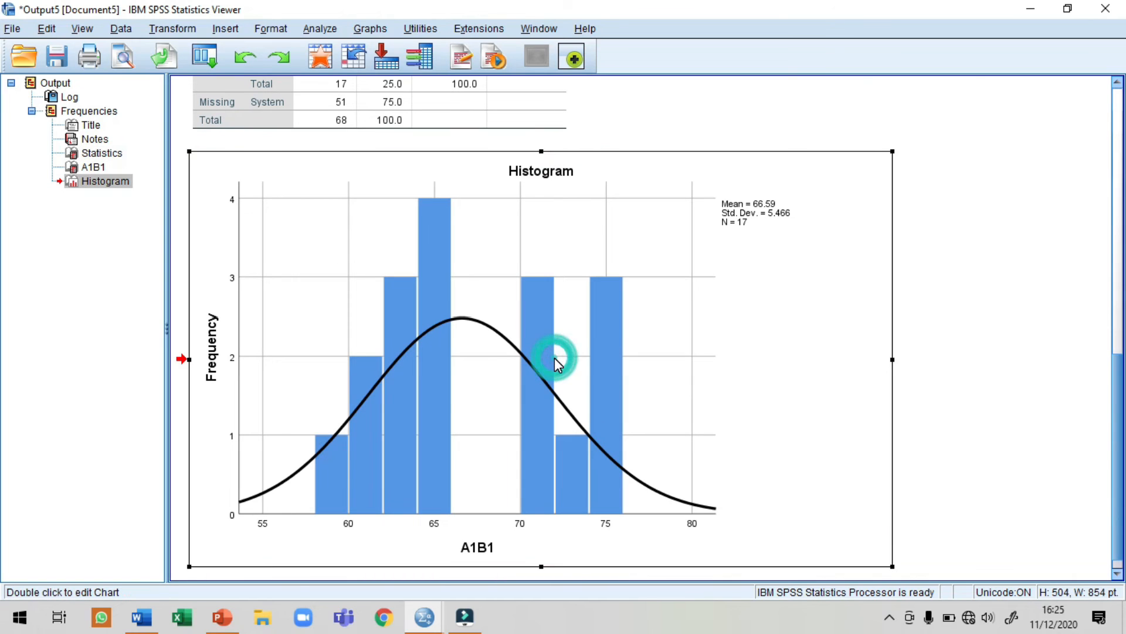
right_click(554, 358)
left_click(566, 391)
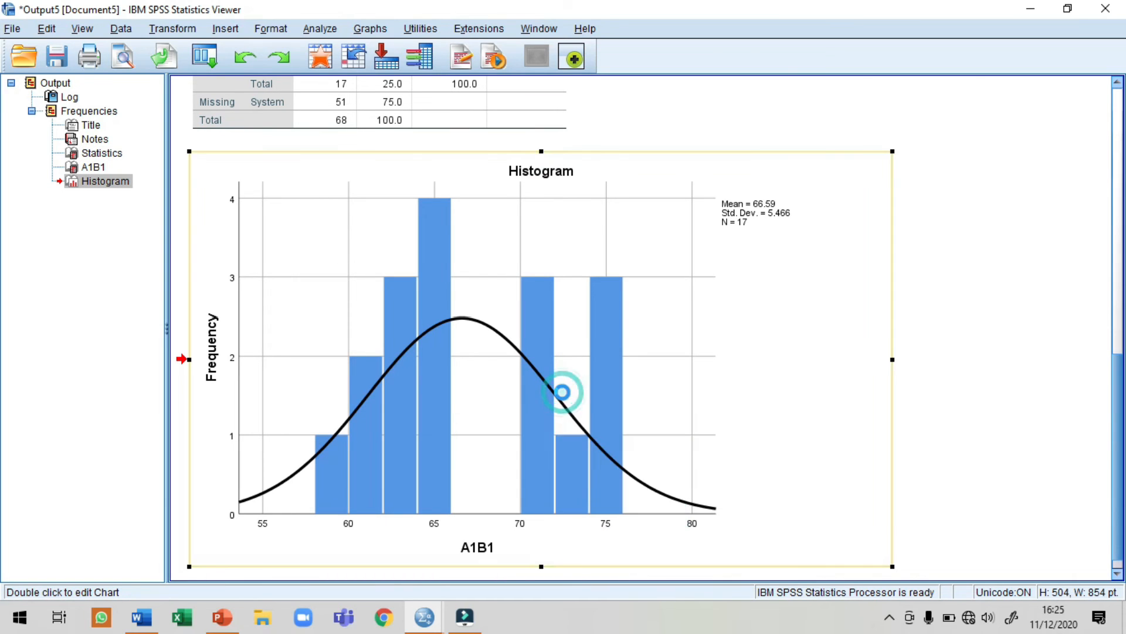
key("alt+Tab")
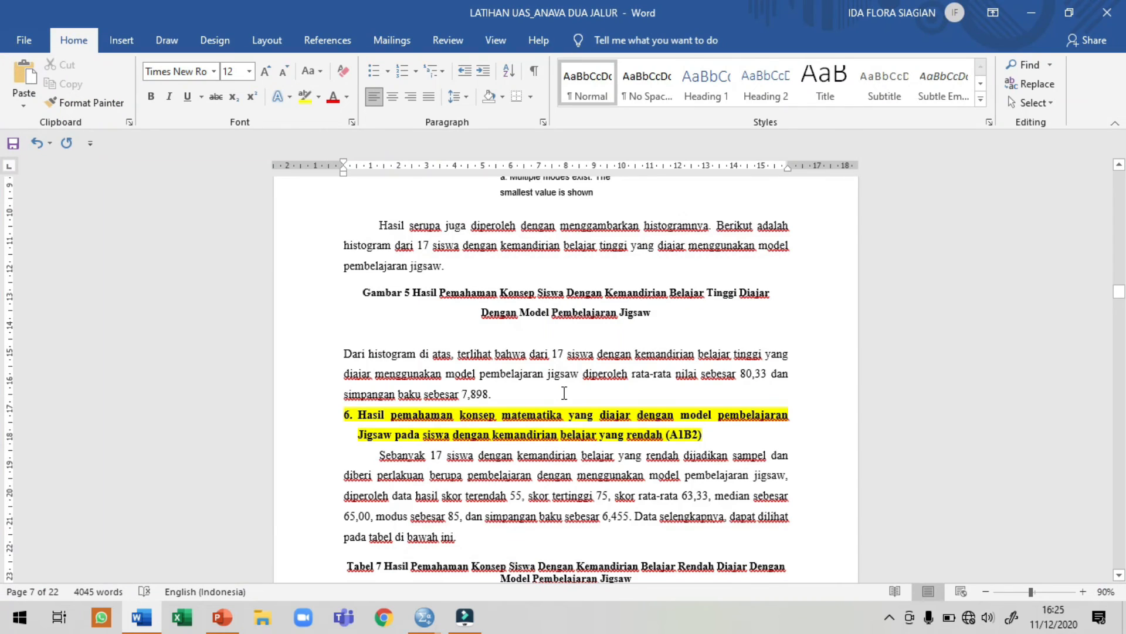
key("ctrl+v")
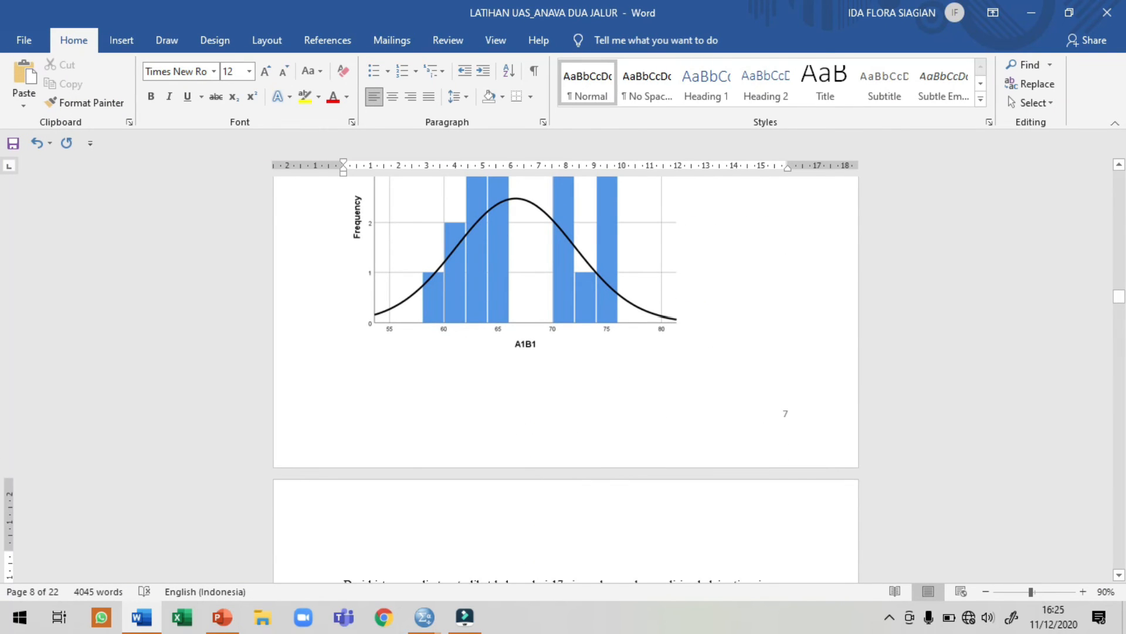
Centre the pasted A1B1 histogram on the page
scroll(531, 367, "up", 4)
left_click(531, 367)
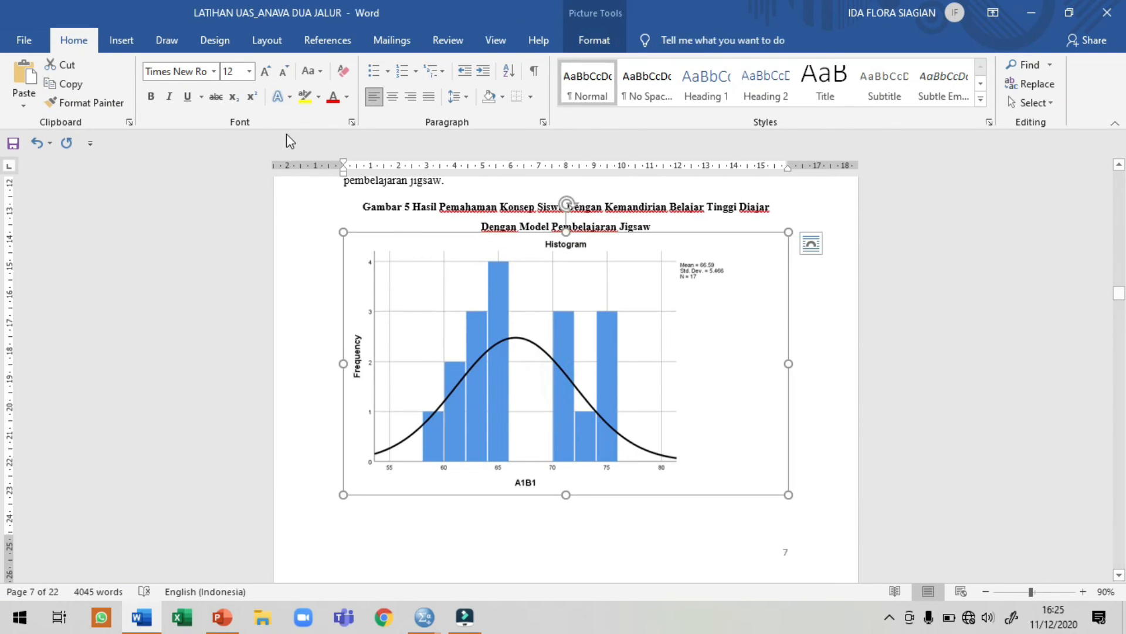
scroll(596, 452, "down", 5)
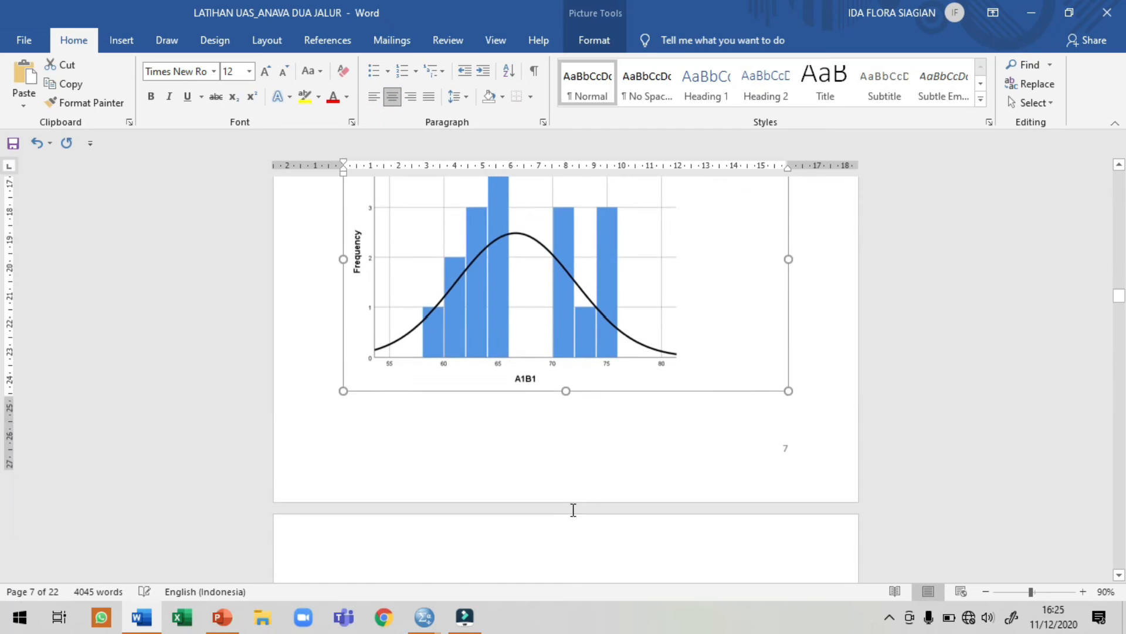
left_click(540, 422)
Review the wording of the paragraph below the Gambar 5 histogram, including the sample size, learning independence level and teaching model
scroll(539, 423, "up", 2)
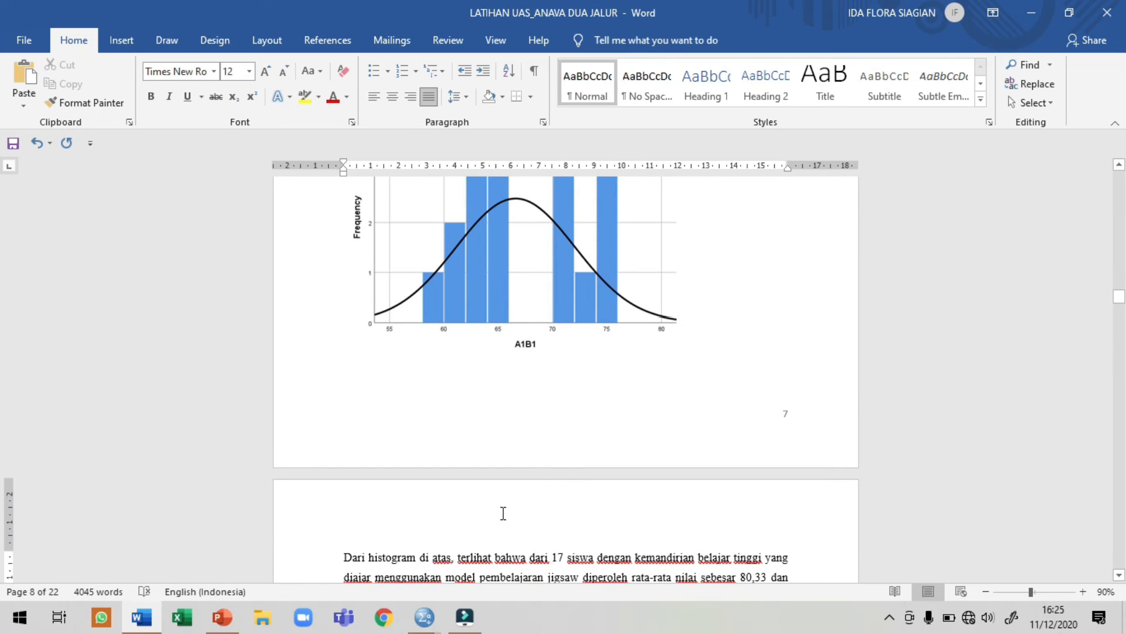
left_click(570, 560)
left_click(716, 557)
left_click(757, 558)
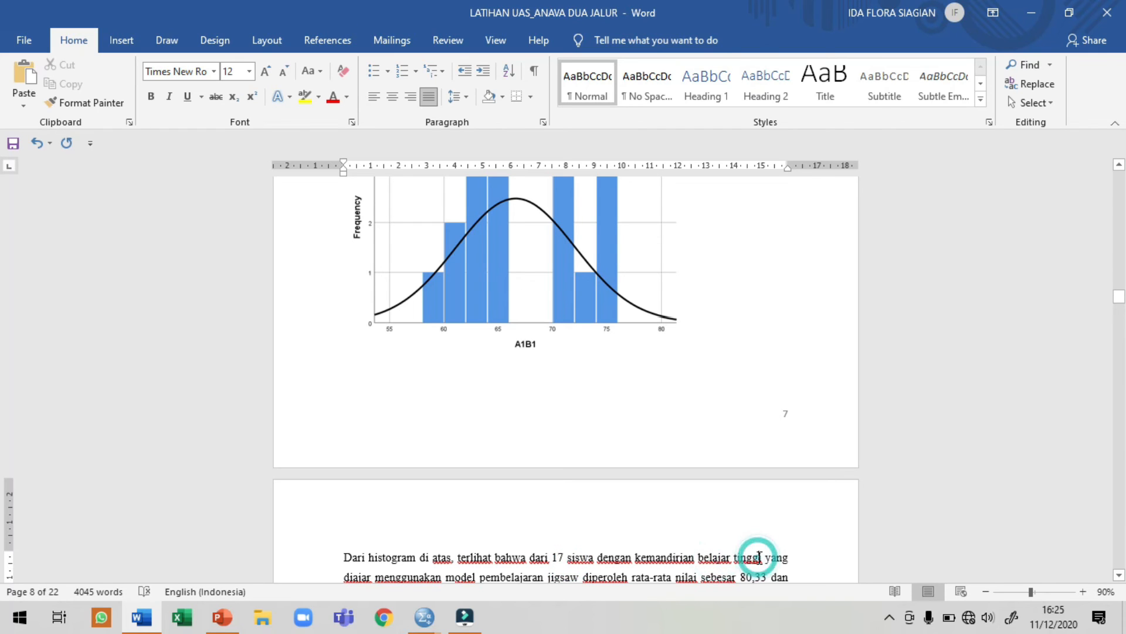
scroll(759, 557, "down", 1)
left_click(566, 510)
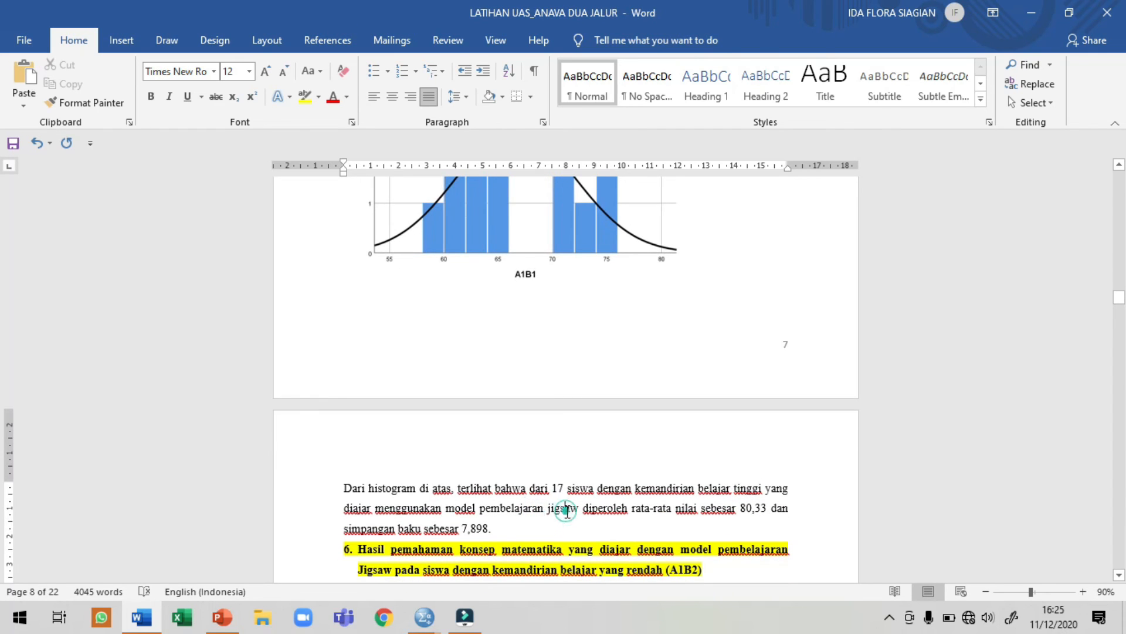
left_click(659, 509)
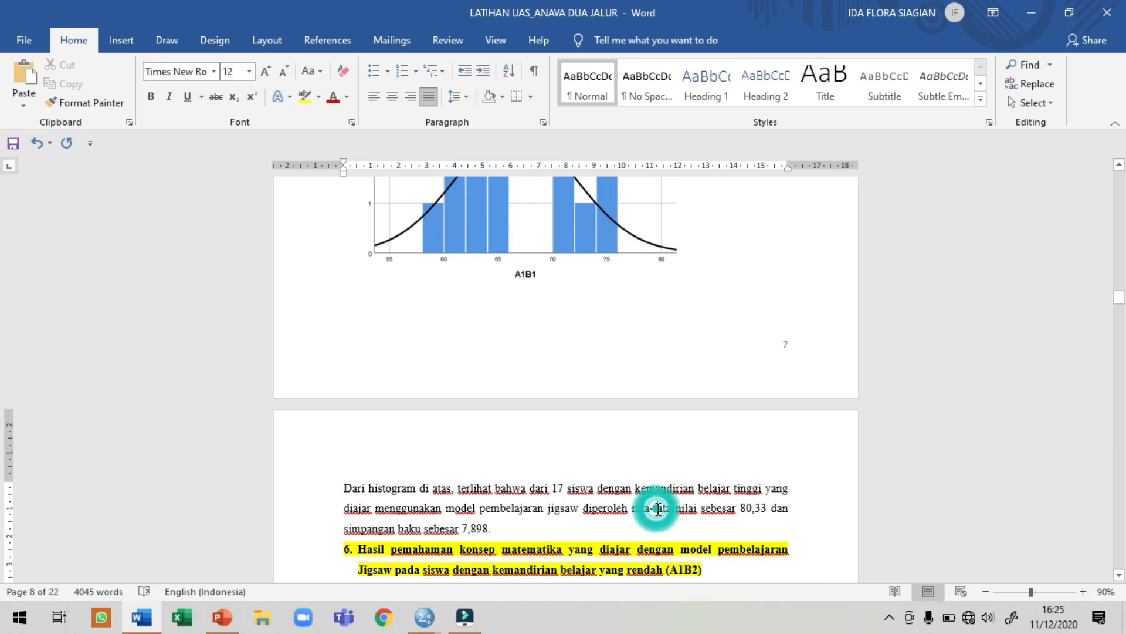
Check the mean in the A1B1 histogram and set the mean score in the paragraph below it to 66,59
scroll(714, 516, "up", 3)
scroll(716, 516, "up", 1)
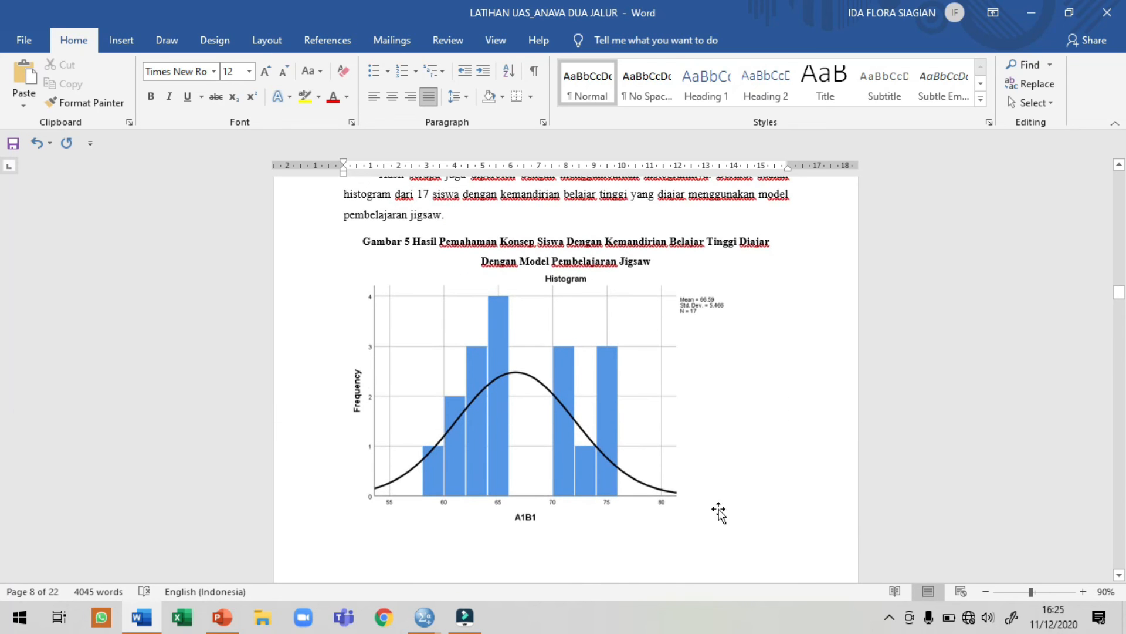
scroll(702, 362, "down", 3)
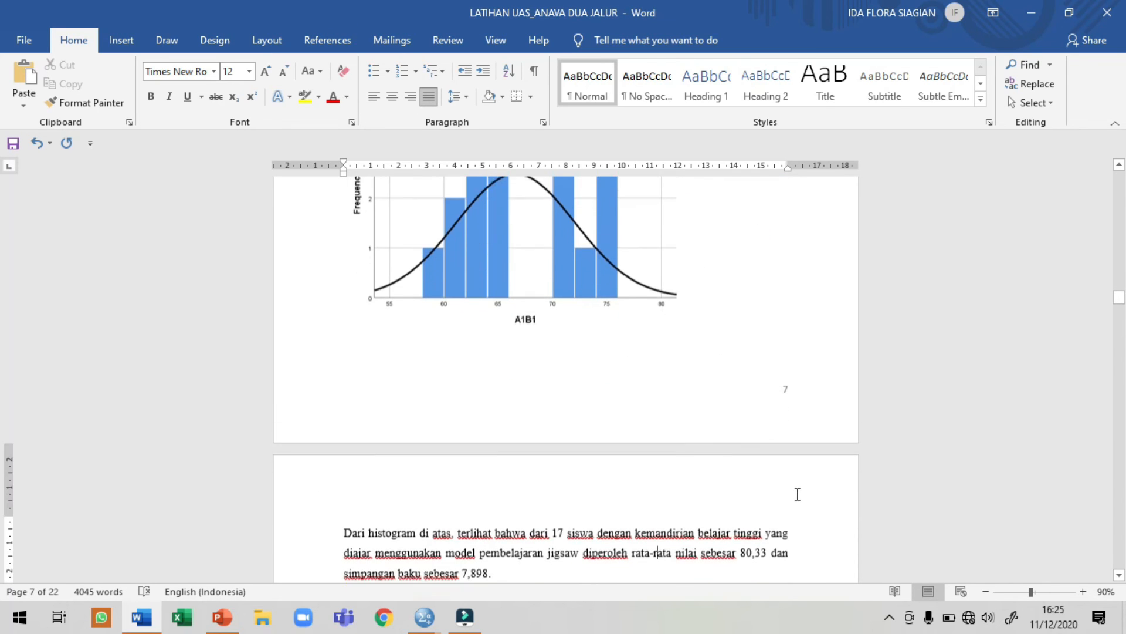
scroll(792, 491, "up", 2)
scroll(790, 483, "up", 2)
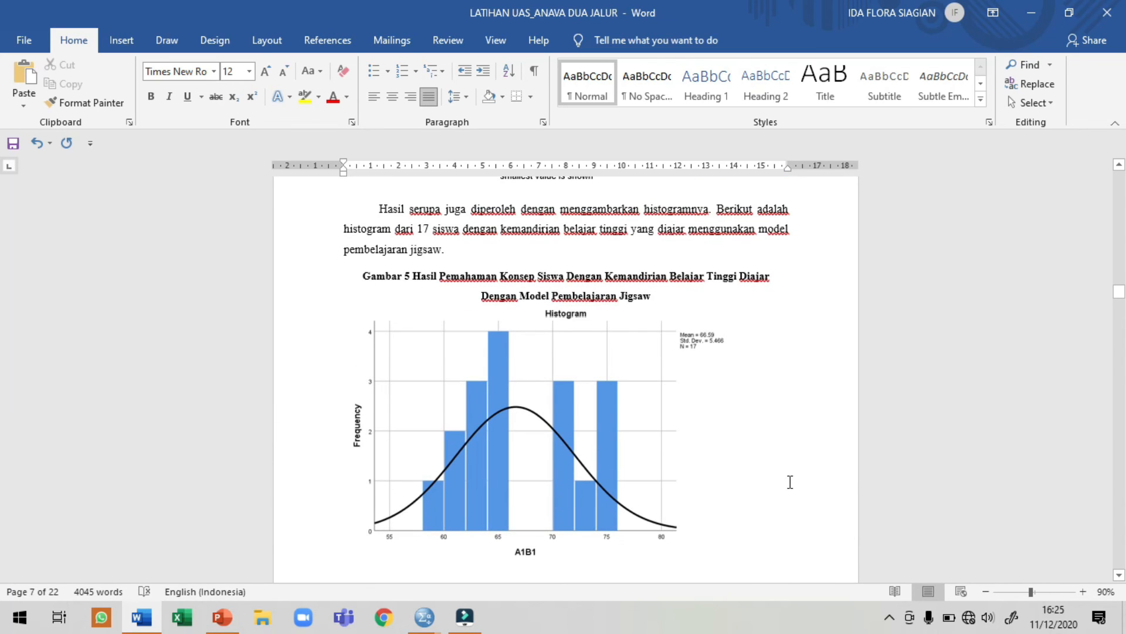
scroll(790, 482, "down", 5)
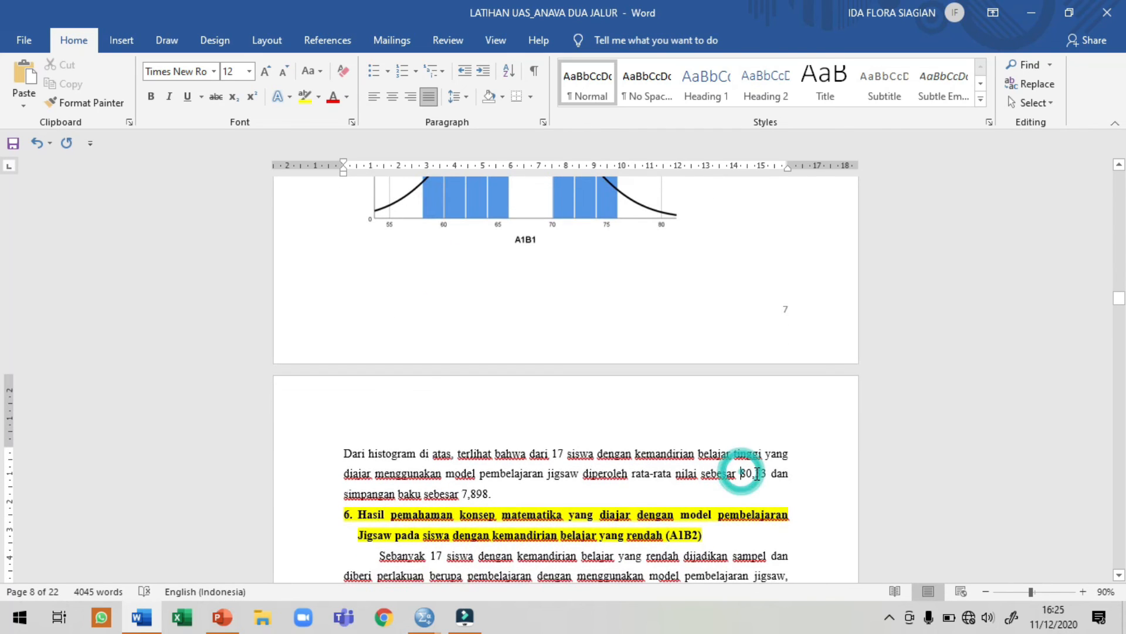
left_click_drag(740, 473, 755, 475)
type("66,")
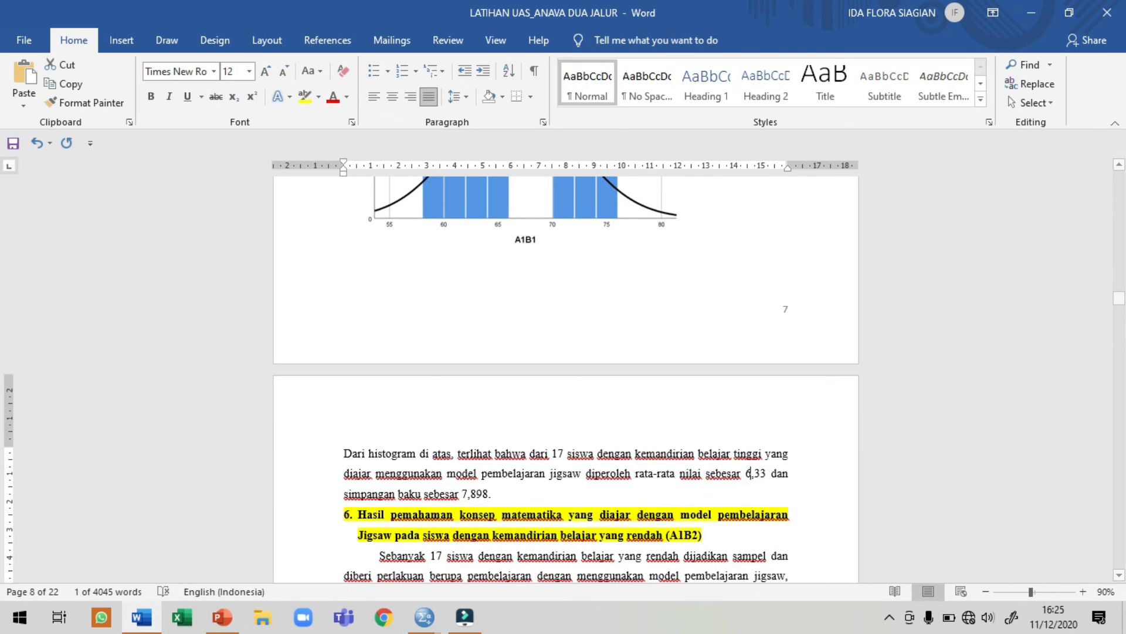
key("Right")
key("Right")
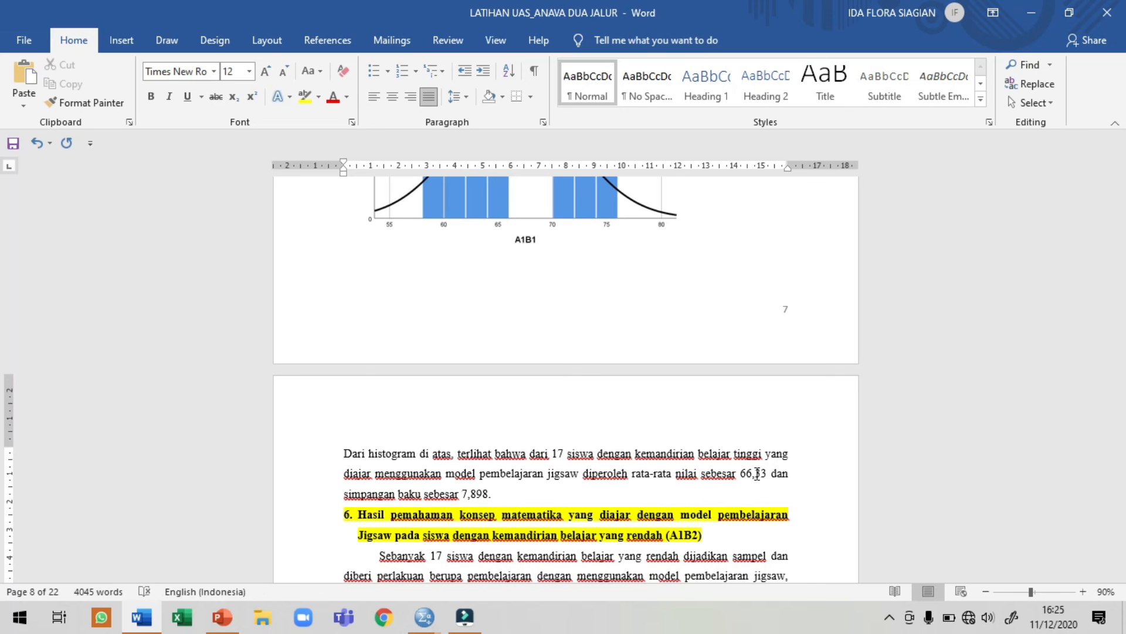
key("shift+Left")
key("shift+Left")
type("59")
Check the standard deviation in the A1B1 histogram, set the simpangan baku in the paragraph below it to 5,495, and save the document
left_click(543, 492)
scroll(542, 492, "up", 5)
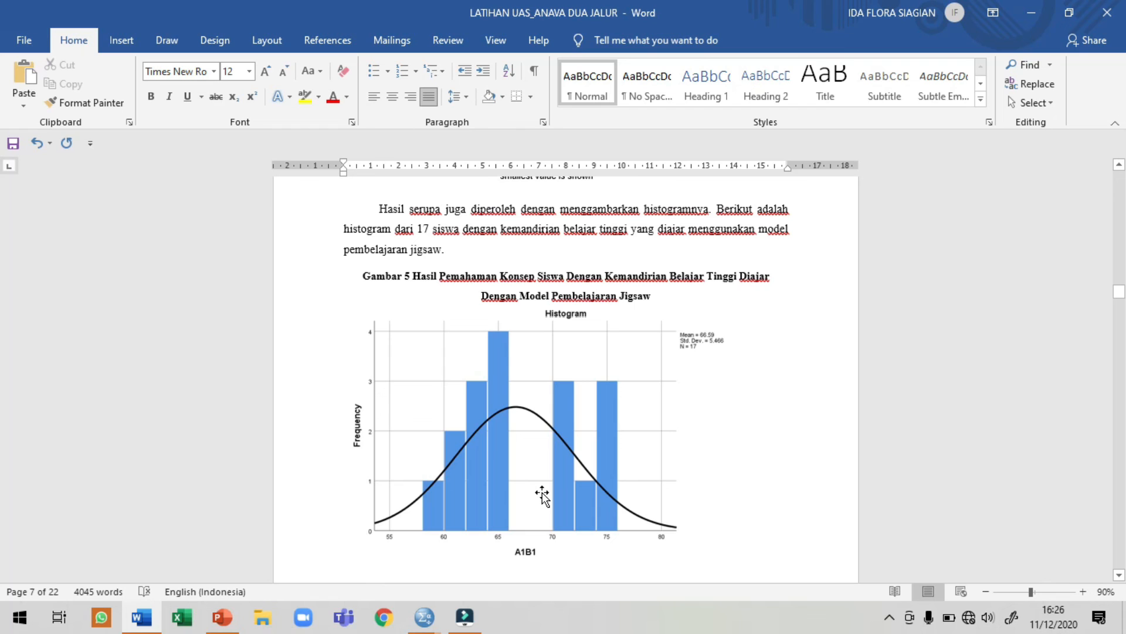
scroll(542, 495, "down", 5)
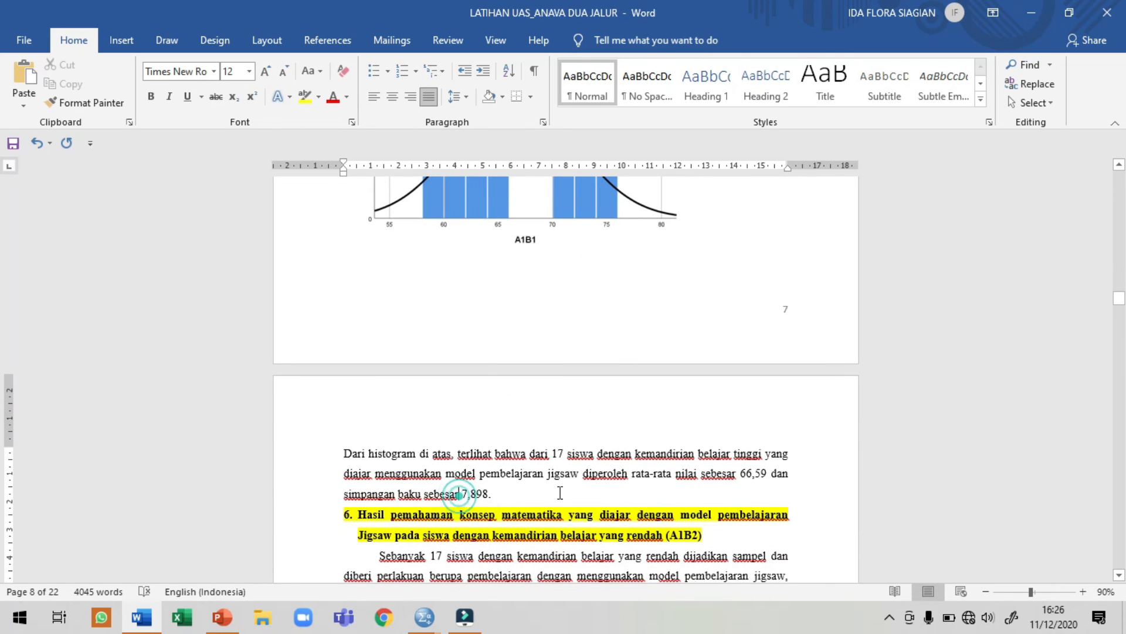
key("shift+Right")
type("5")
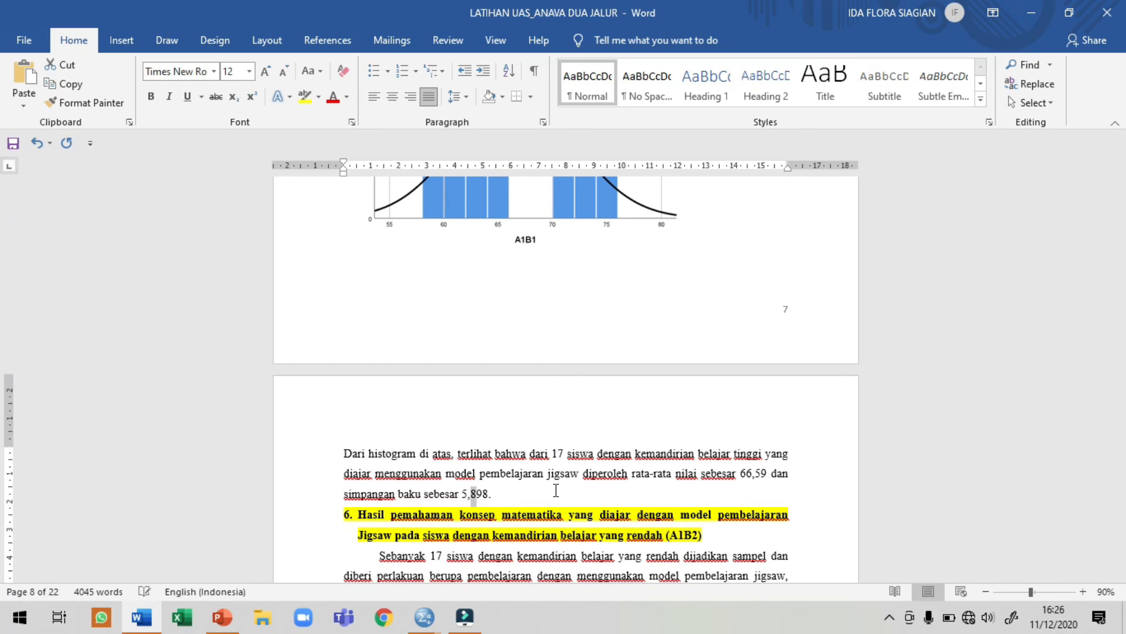
key("Right")
key("shift+Right")
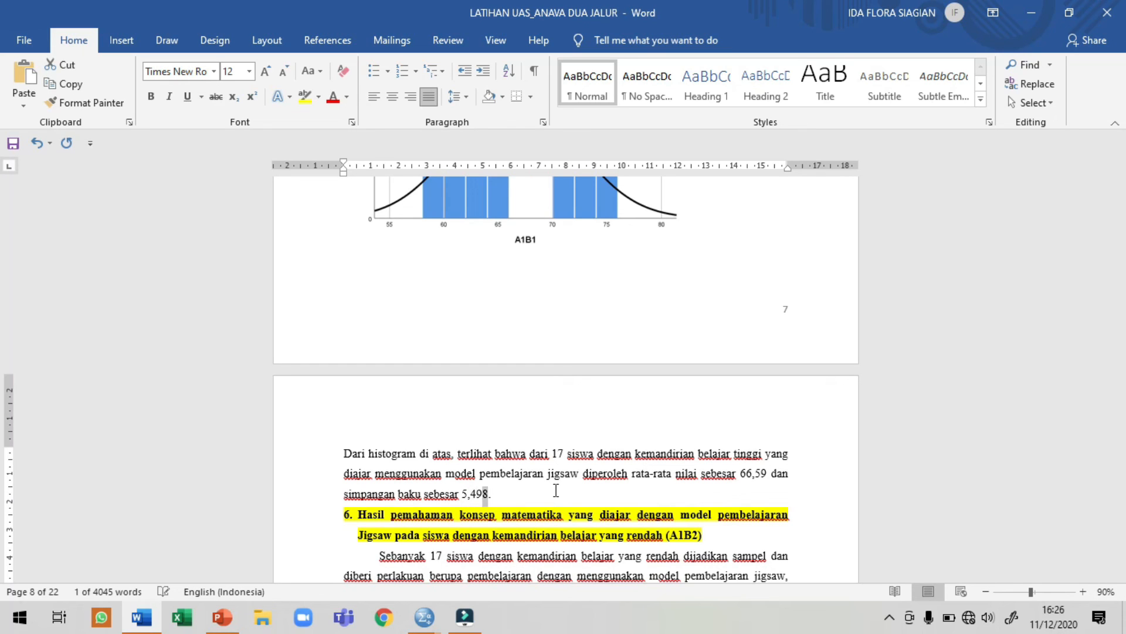
type("5")
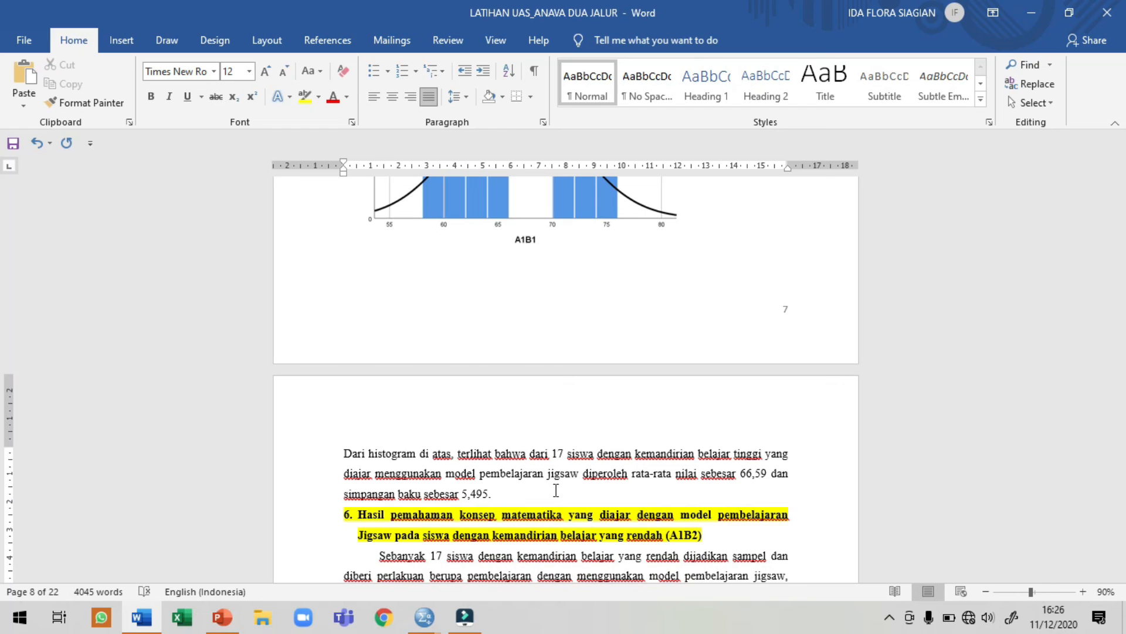
key("ctrl+s")
Look through the remaining descriptive sections from A1B2 to A2B2, including their tables and histograms, as far as the Uji Normalitas heading
scroll(556, 491, "down", 3)
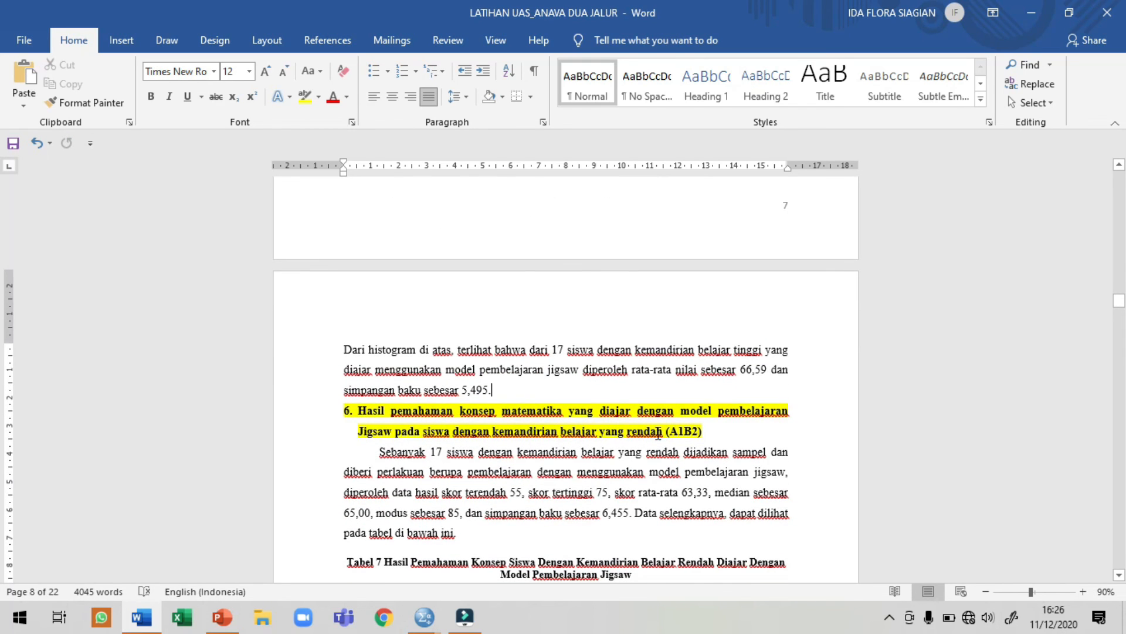
scroll(659, 434, "down", 7)
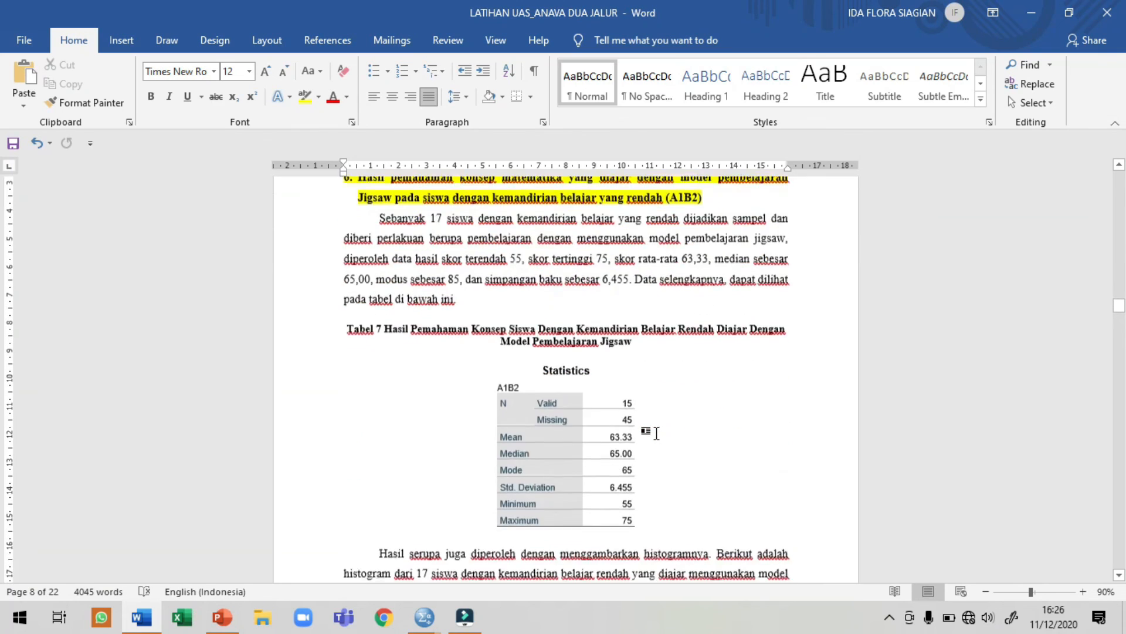
scroll(657, 433, "down", 20)
scroll(658, 432, "down", 15)
scroll(656, 433, "down", 12)
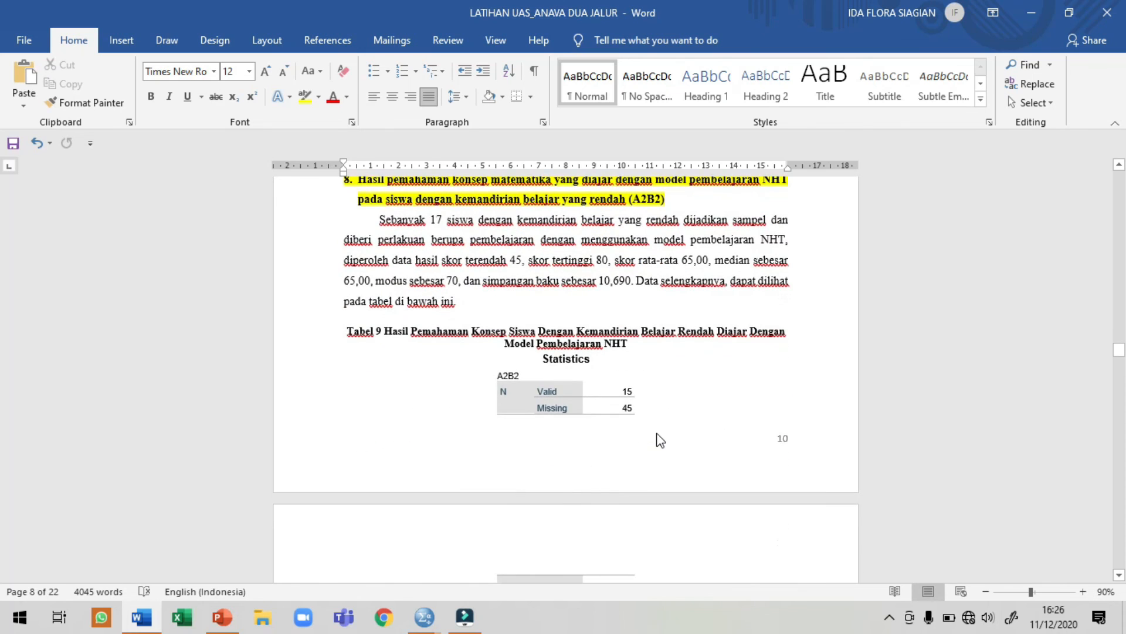
scroll(660, 439, "down", 12)
scroll(657, 437, "down", 10)
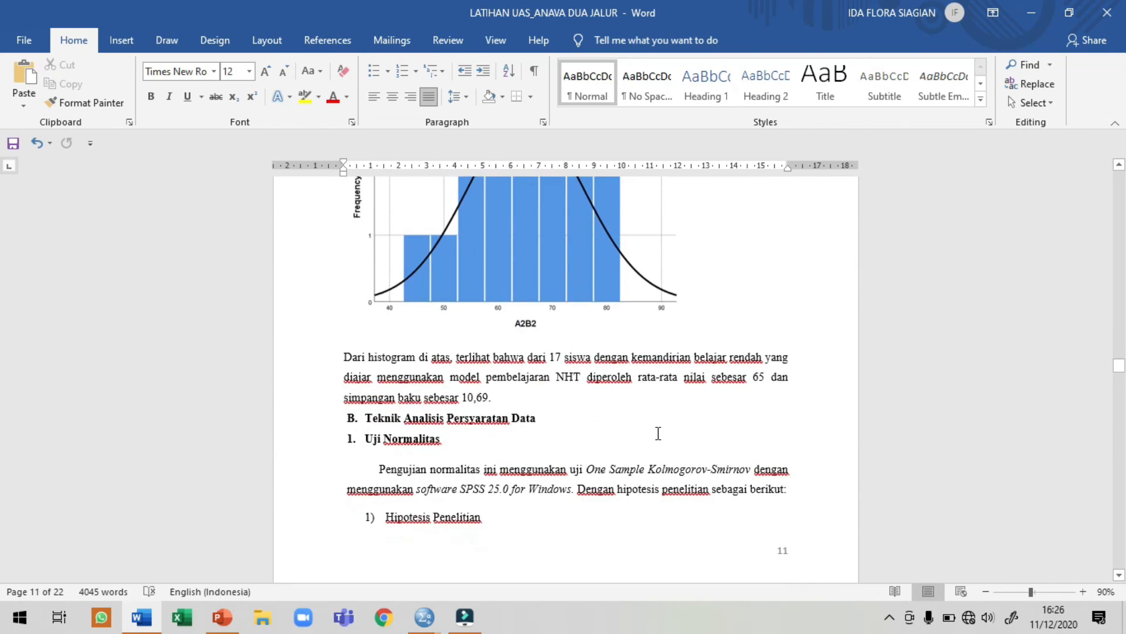
scroll(658, 433, "up", 5)
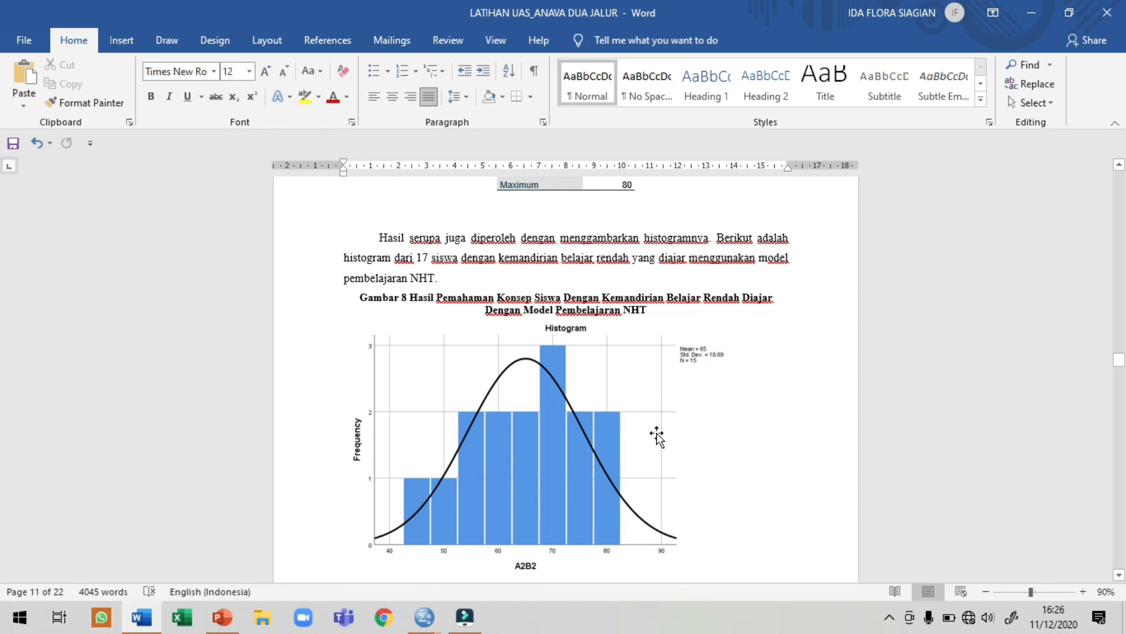
Close the SPSS output Output5 without saving it and switch to the TRIAL SPSS ANAVA 2 JALUR data set
left_click(423, 624)
mouse_move(563, 519)
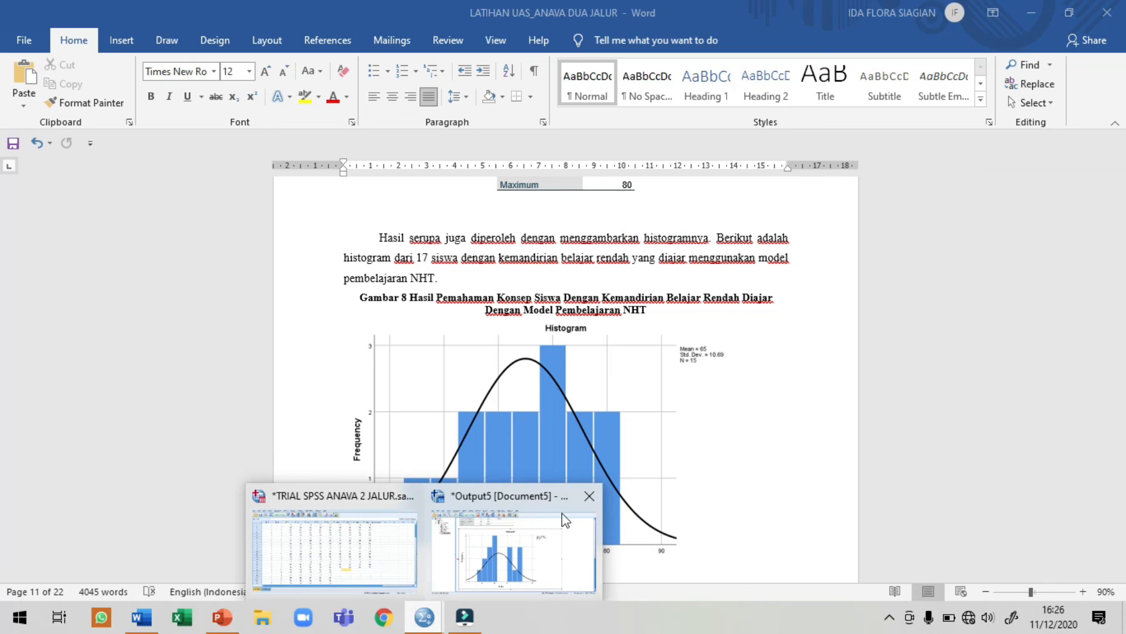
left_click(589, 498)
left_click(566, 330)
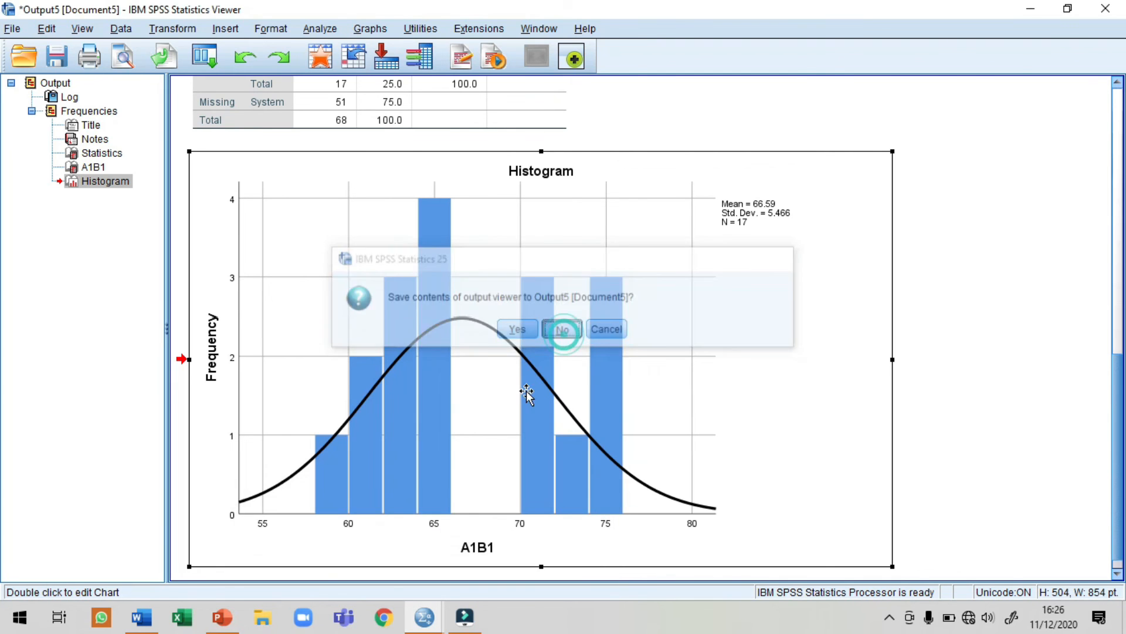
left_click(424, 617)
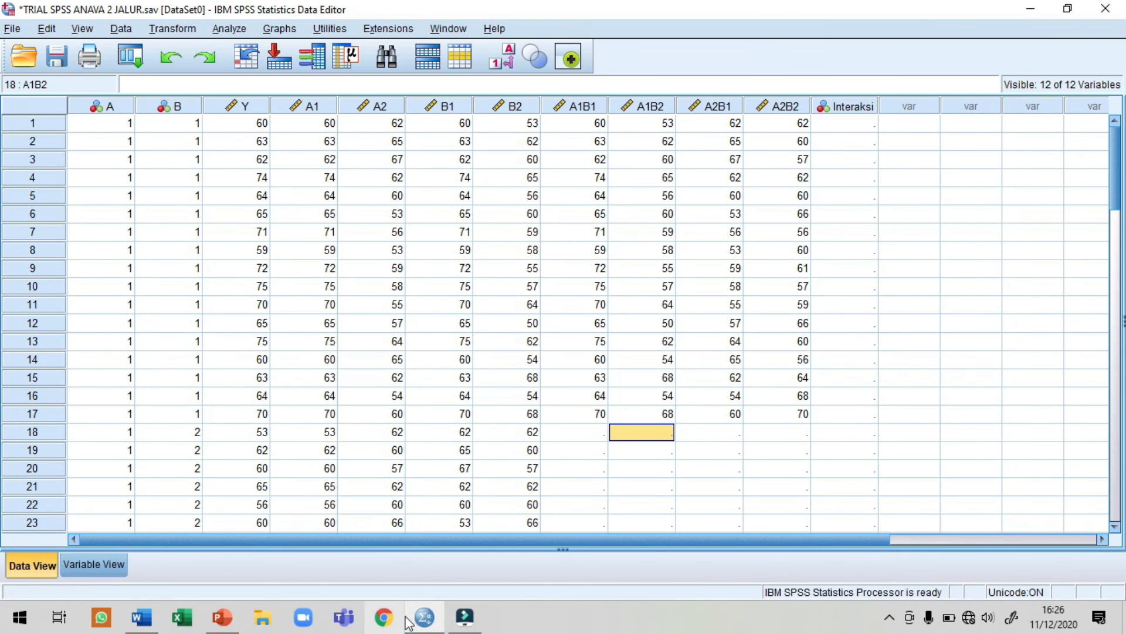